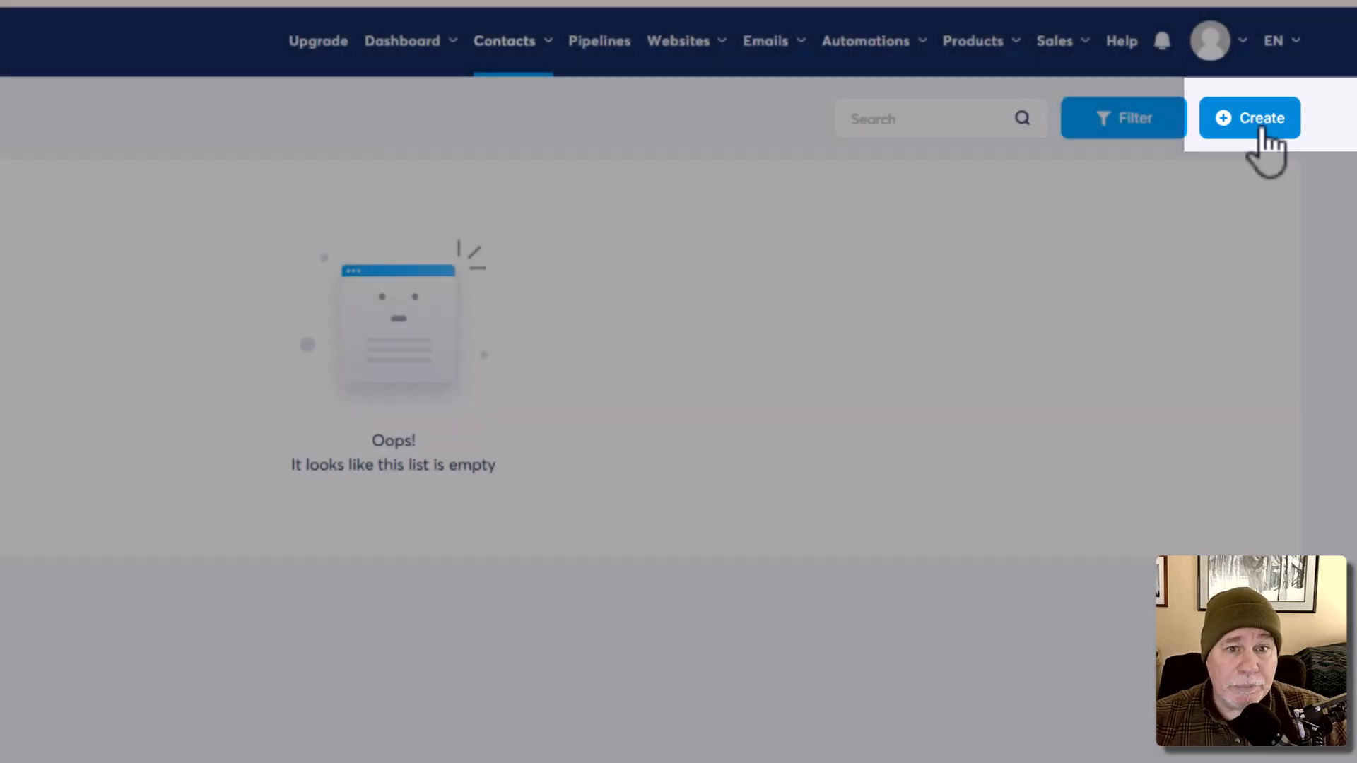
Step: Create a new tag named 'Web Class Affiliate' and save it
{"action": "left_click", "coordinate": [1265, 132]}
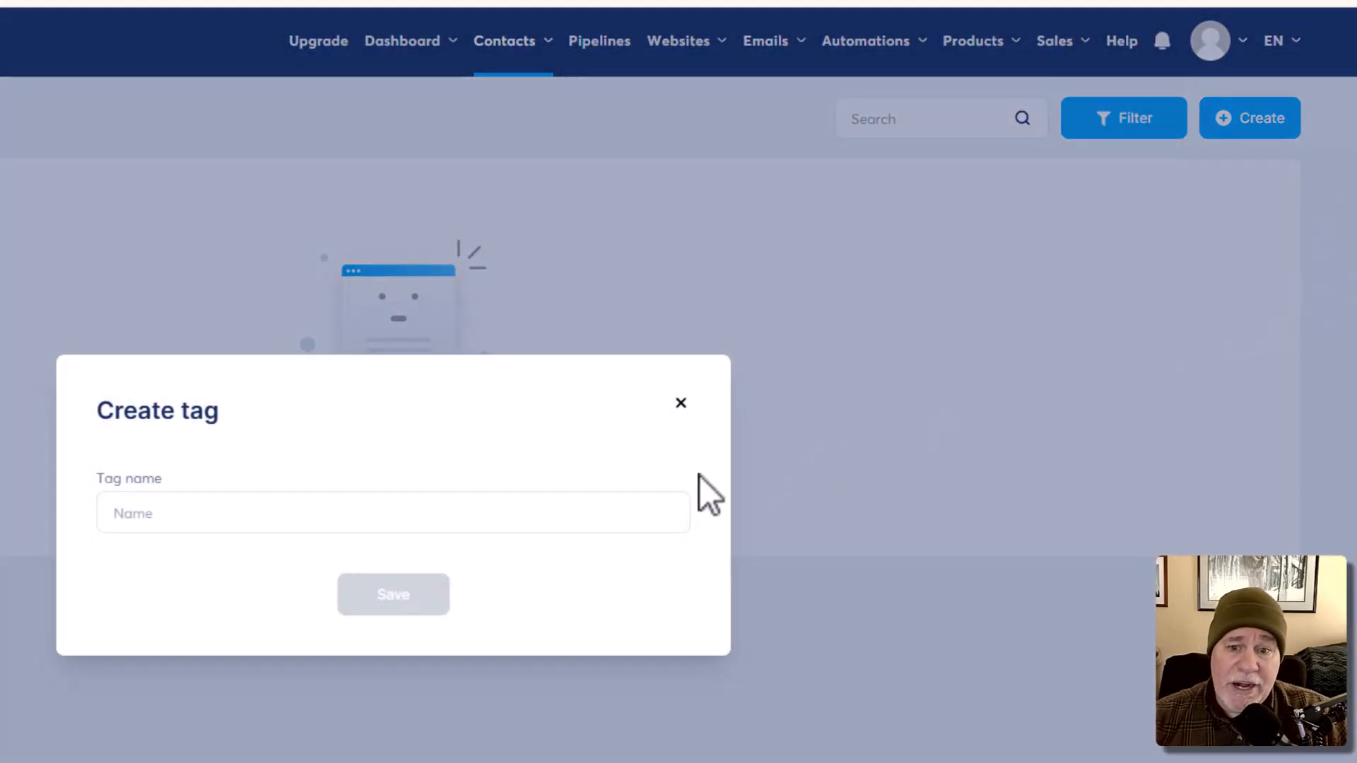
{"action": "left_click", "coordinate": [464, 521]}
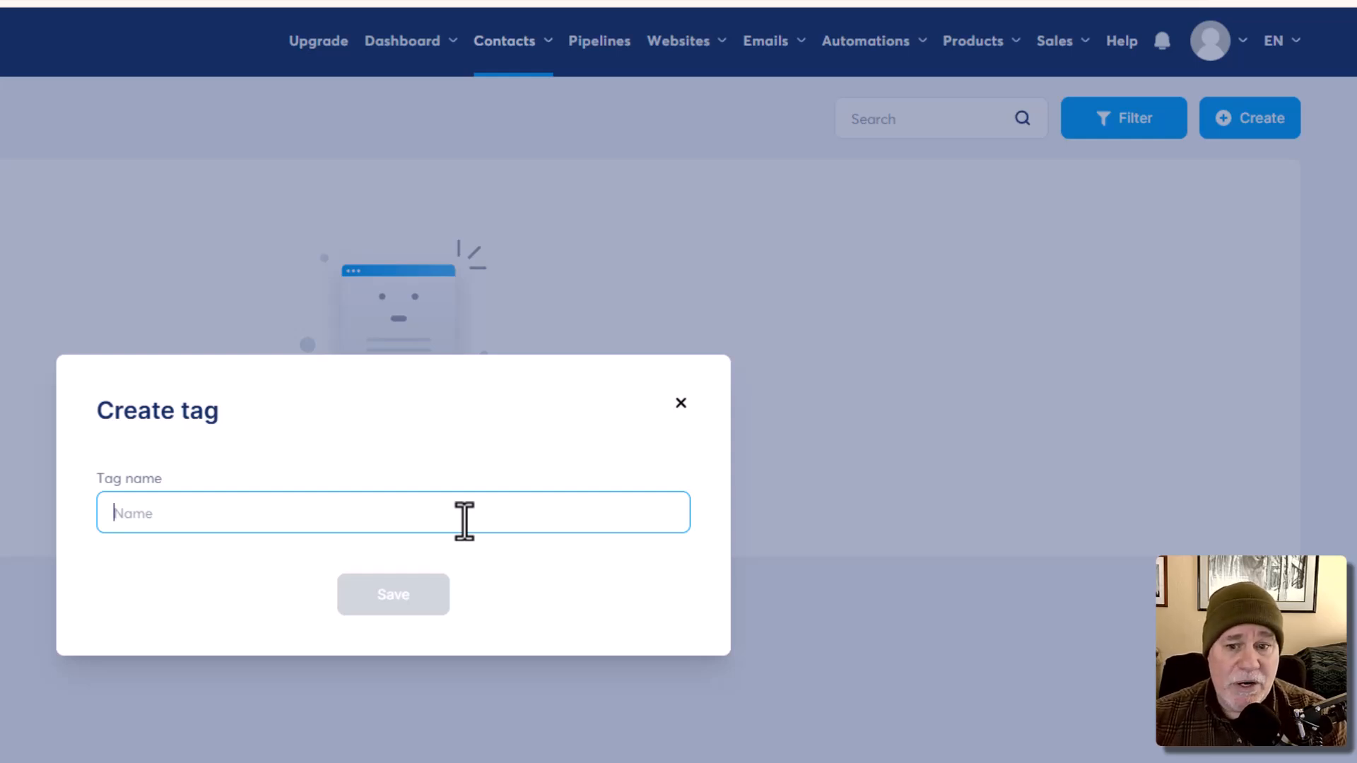
{"action": "type", "text": "Web"}
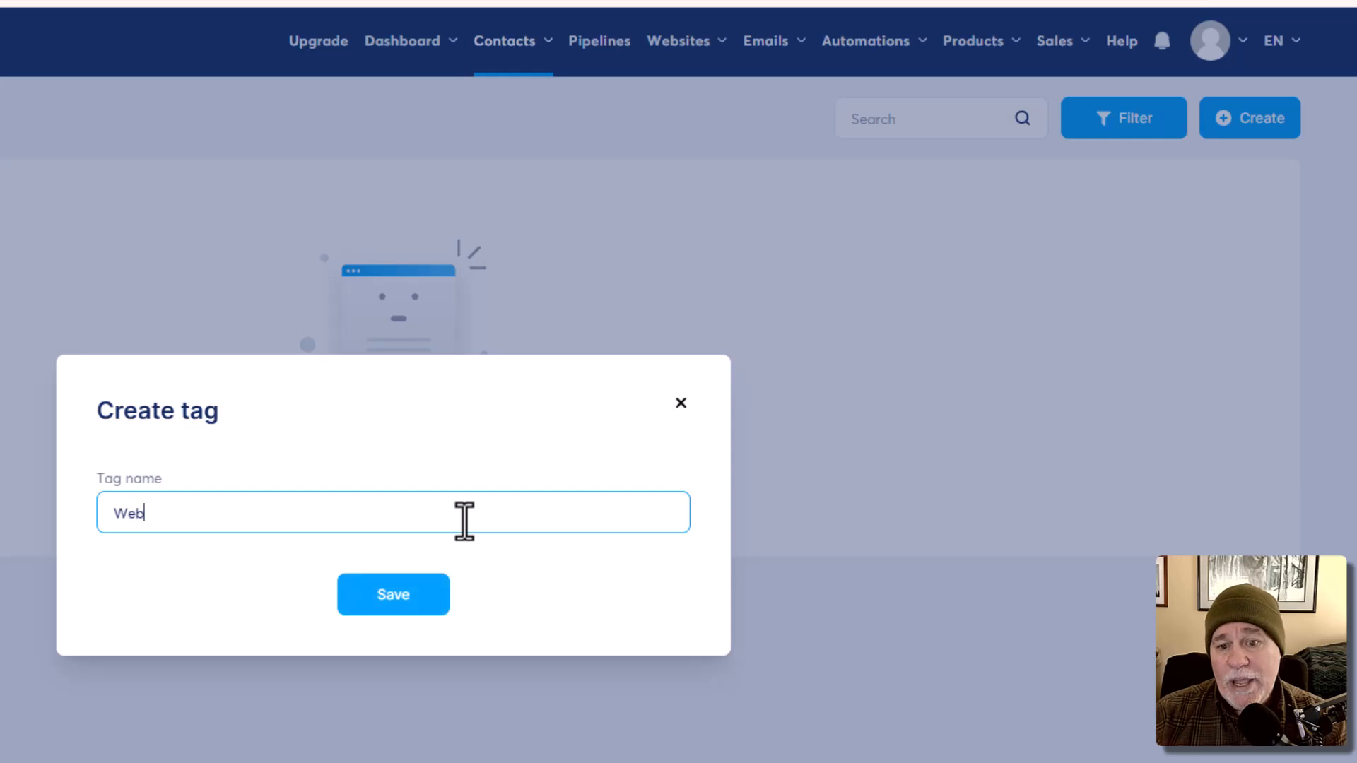
{"action": "type", "text": " Class Affiliate"}
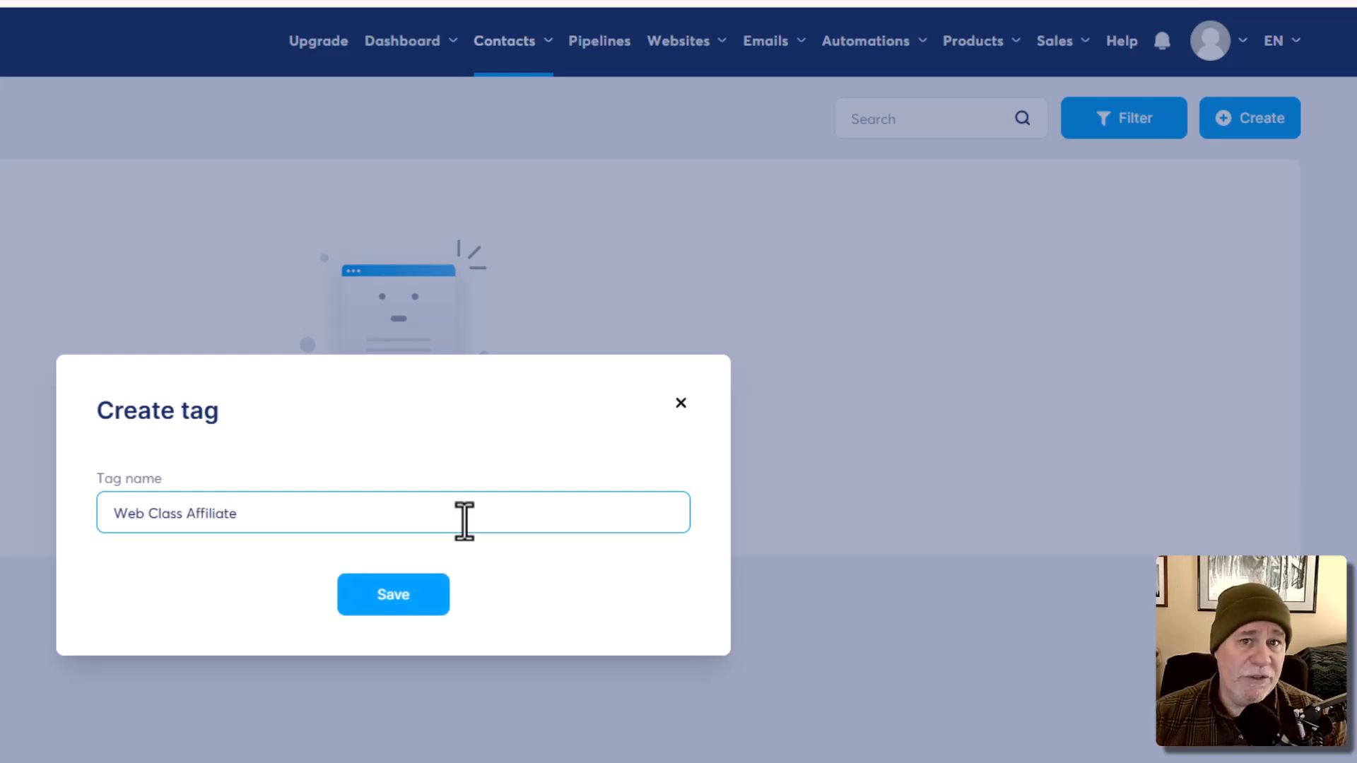
{"action": "left_click", "coordinate": [413, 602]}
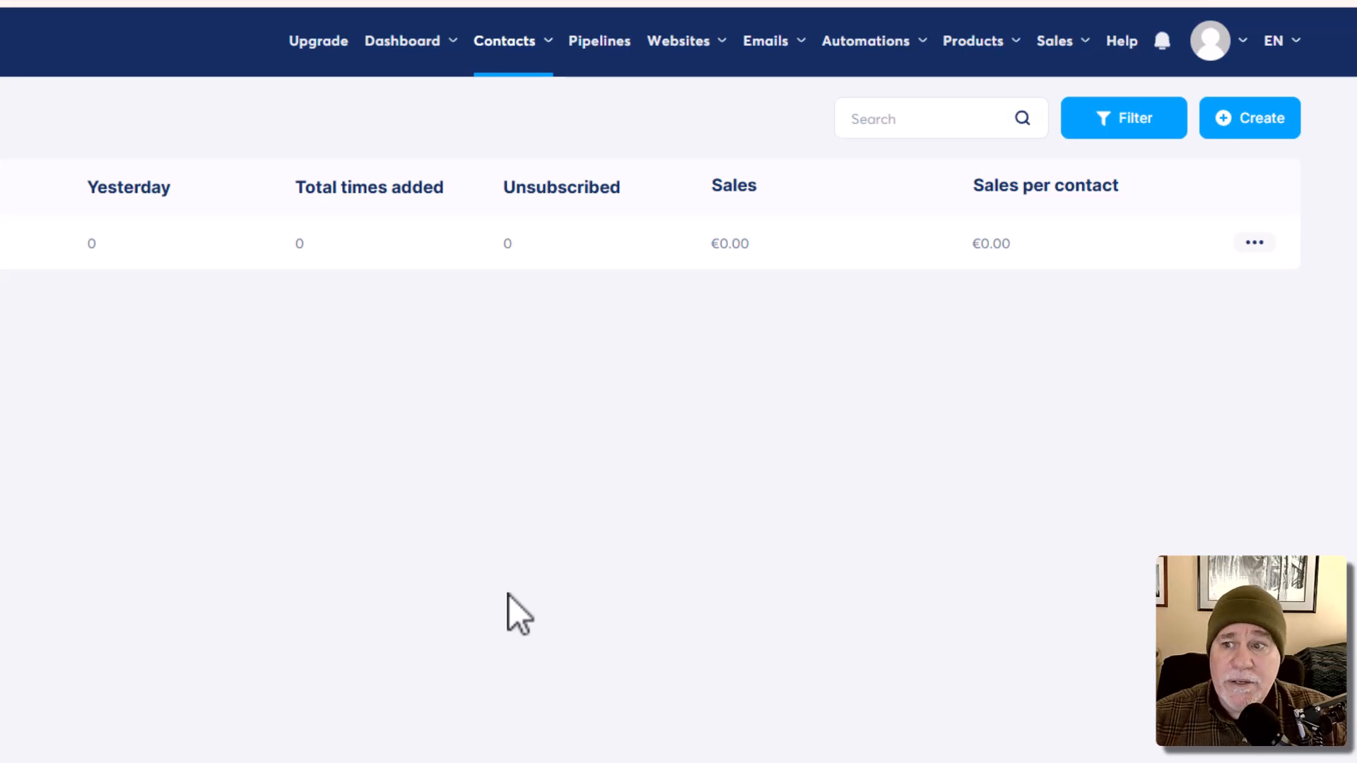
Step: Add a contact with the test e-mail address, first name and last name, and save it
{"action": "mouse_move", "coordinate": [506, 41]}
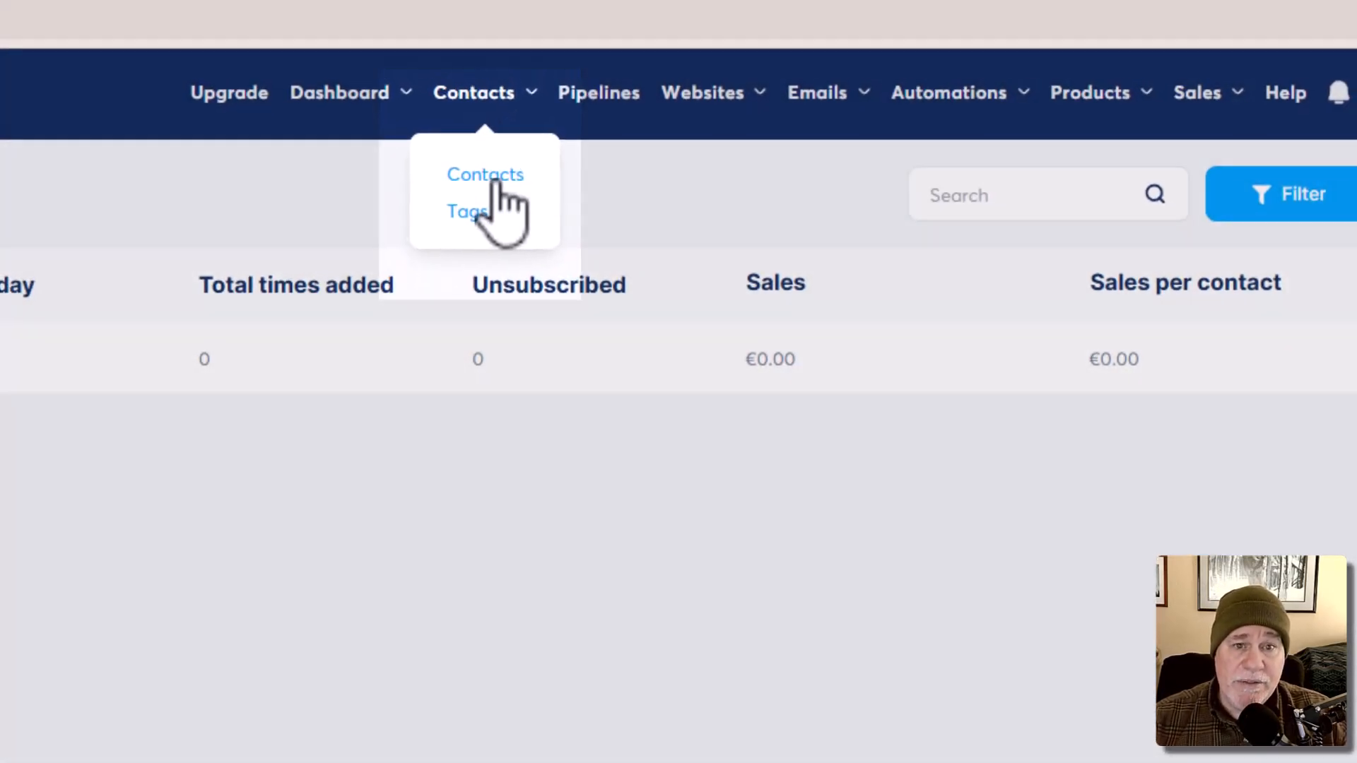
{"action": "left_click", "coordinate": [492, 175]}
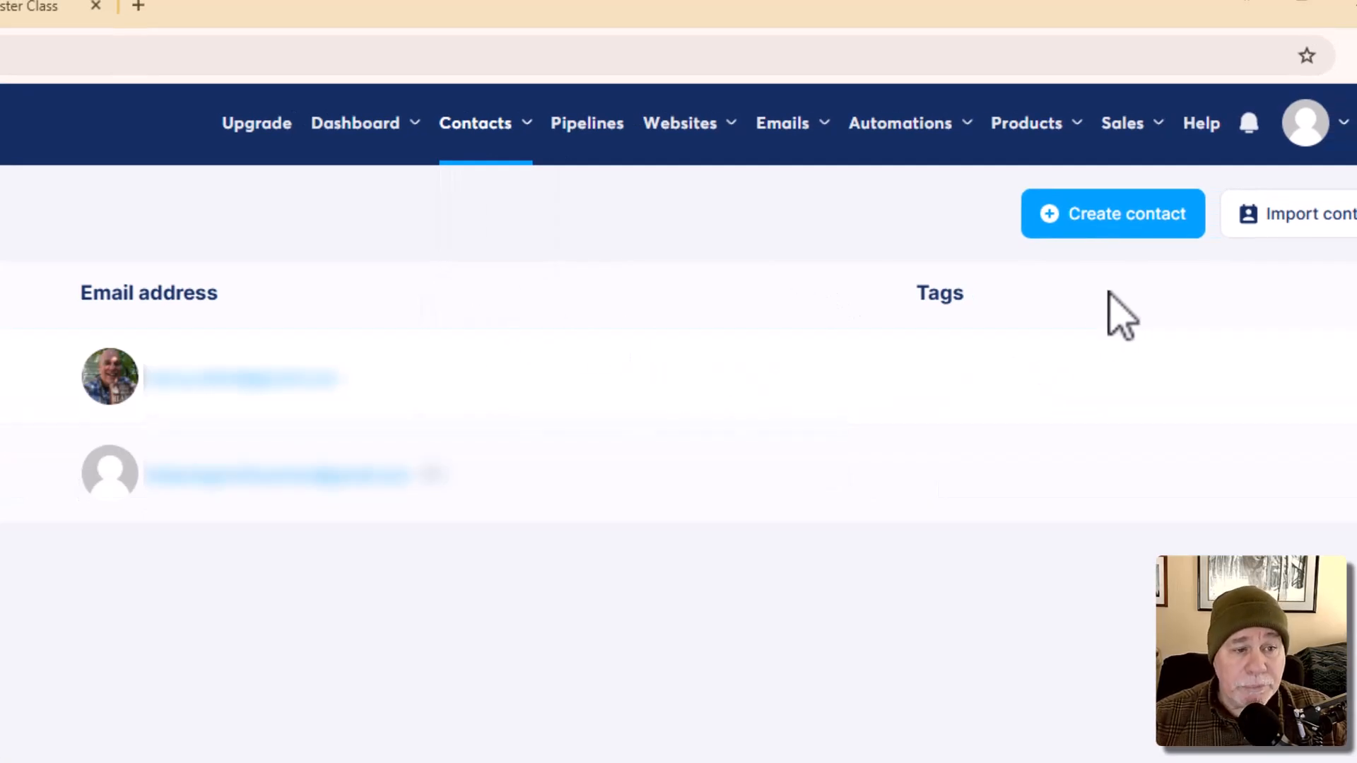
{"action": "left_click", "coordinate": [1156, 237]}
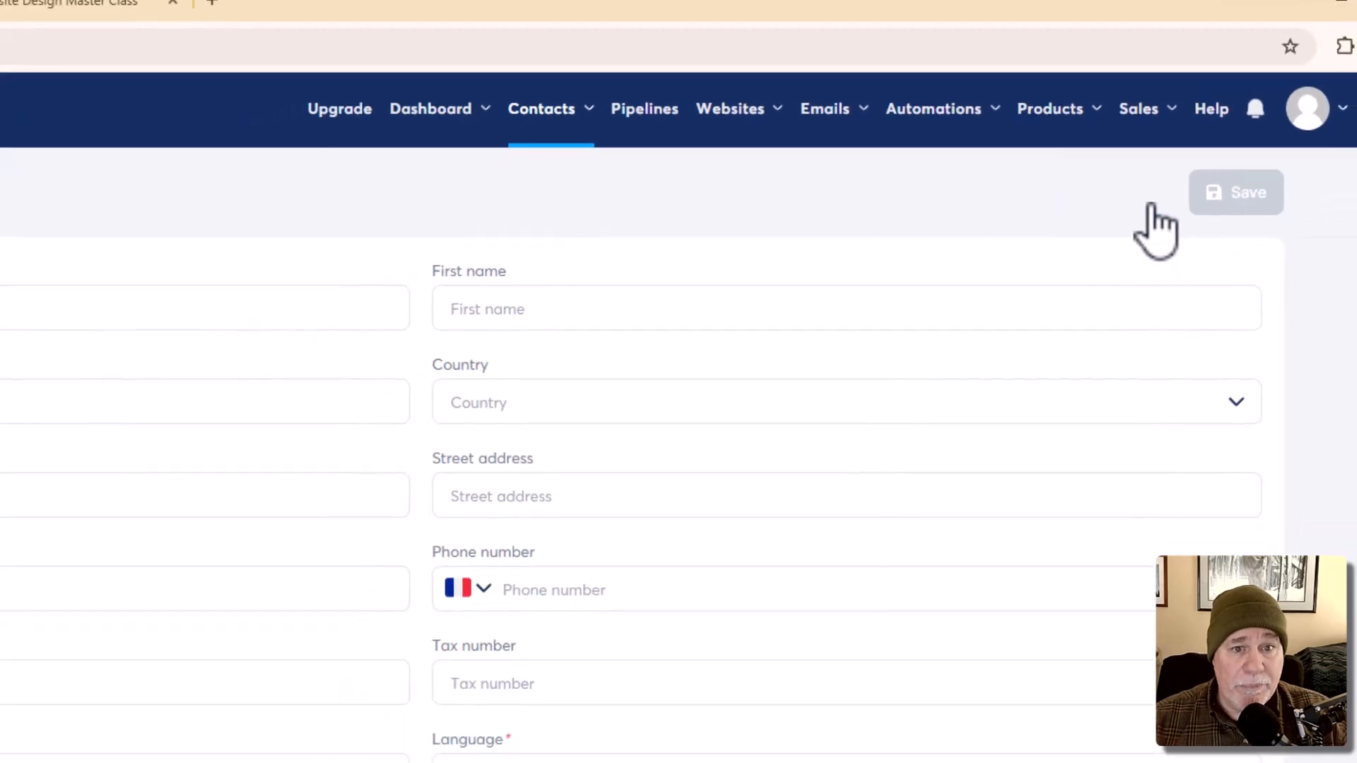
{"action": "left_click", "coordinate": [176, 202]}
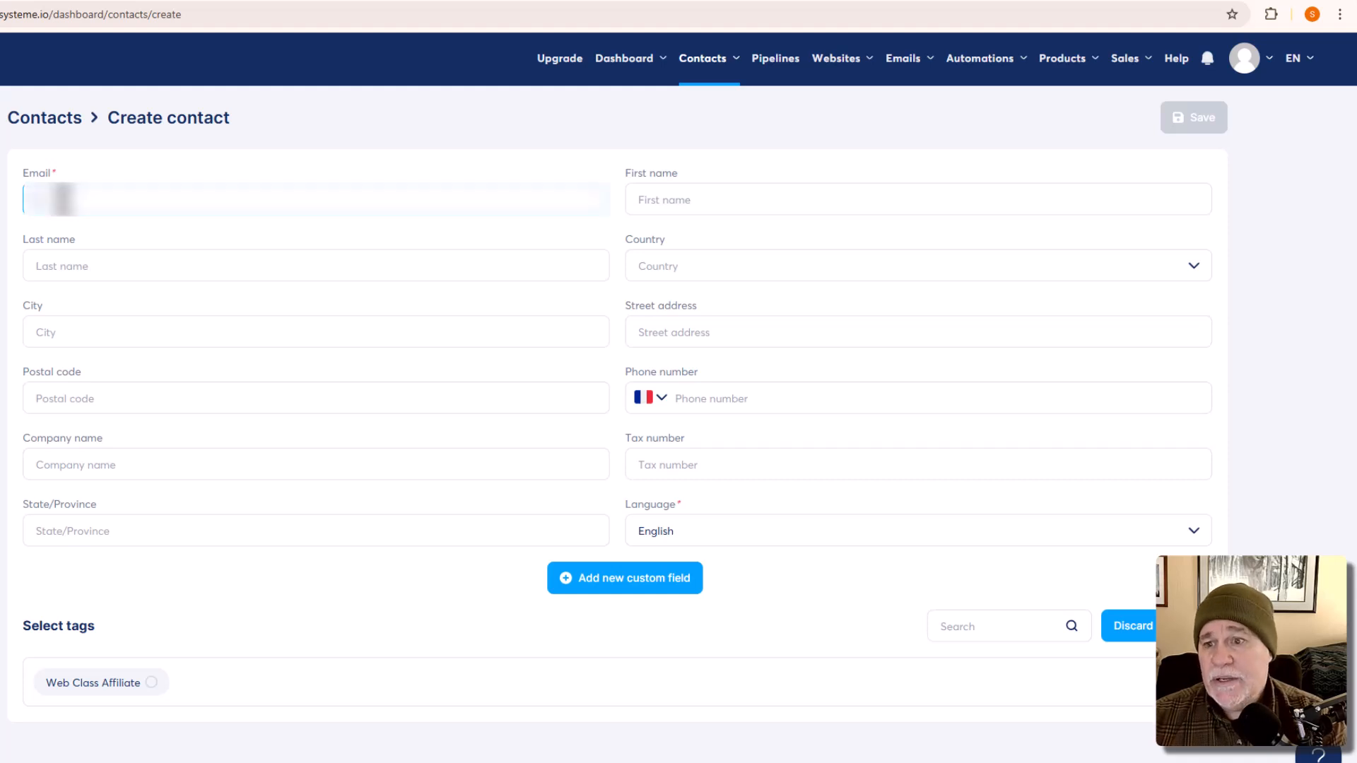
{"action": "type", "text": "..."}
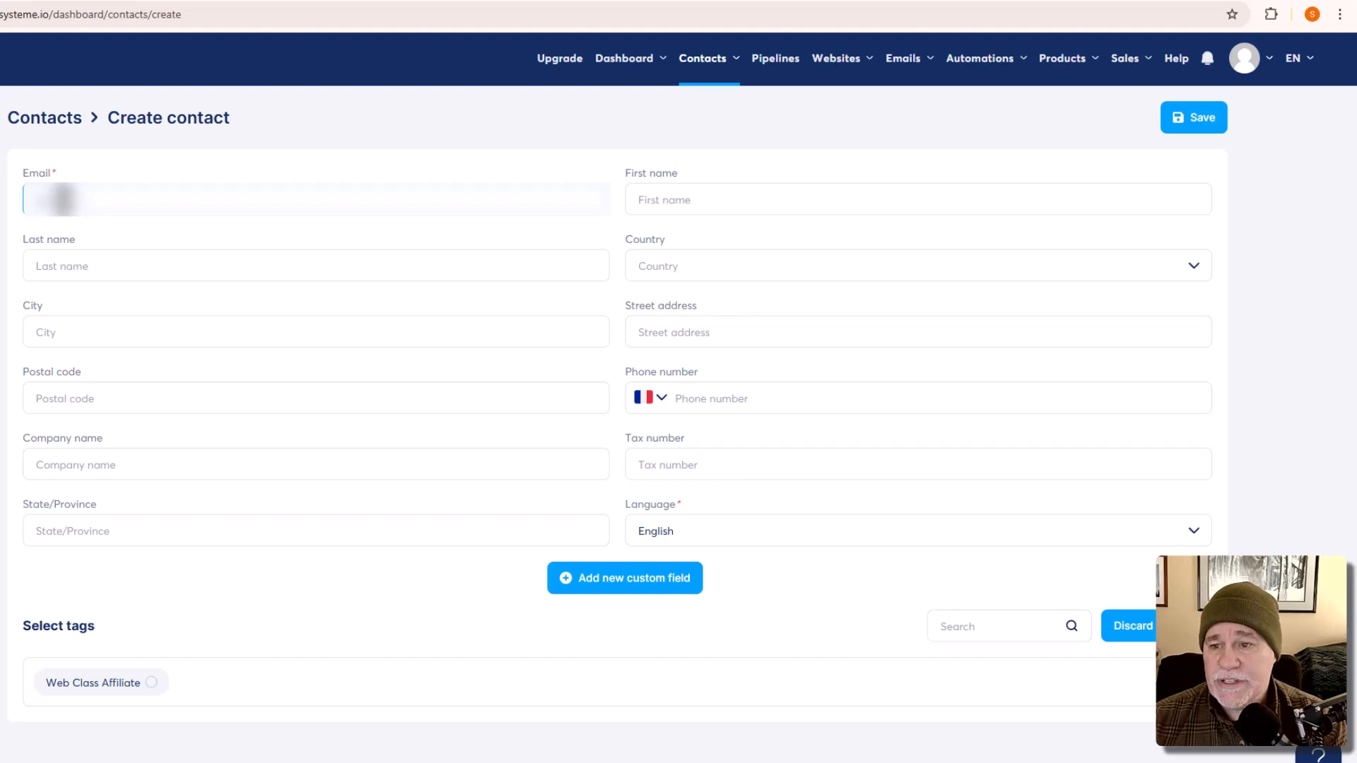
{"action": "left_click", "coordinate": [706, 199]}
{"action": "type", "text": "John"}
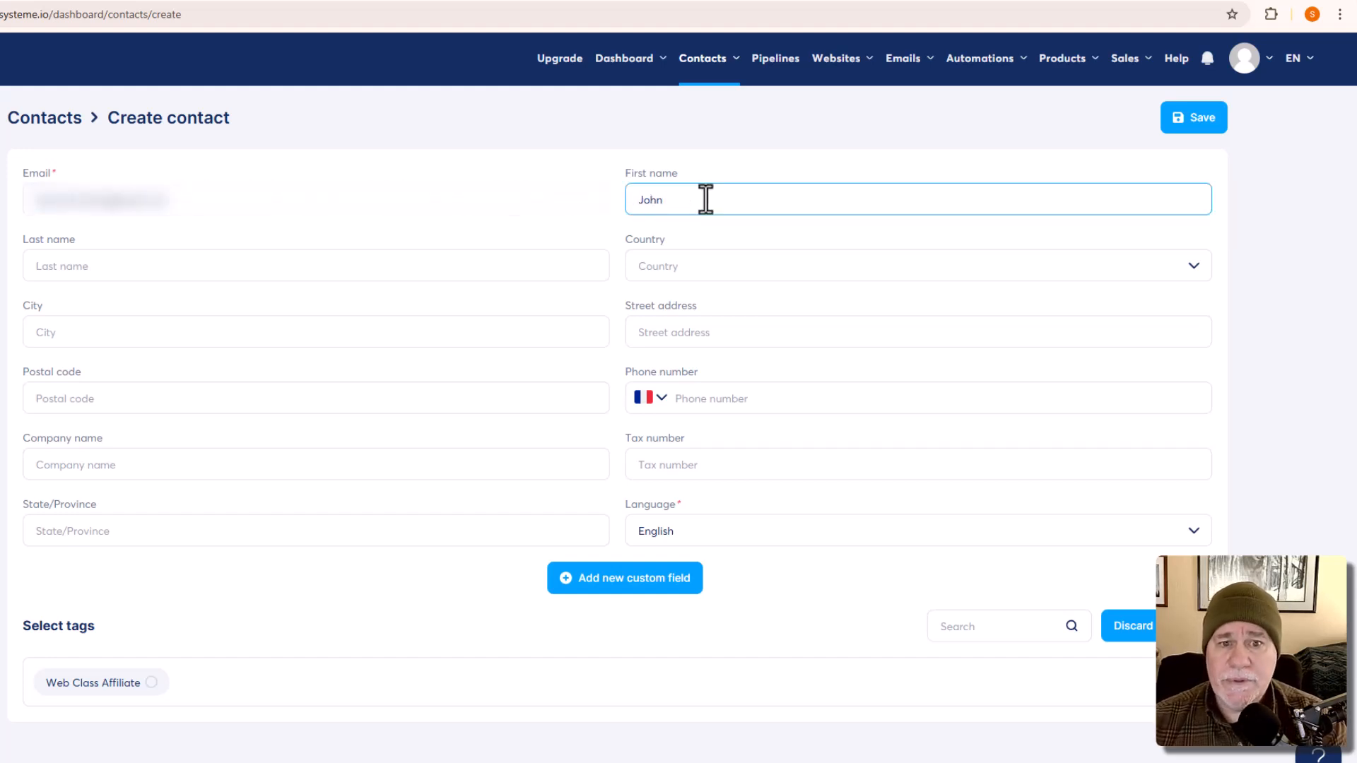
{"action": "key", "text": "Tab"}
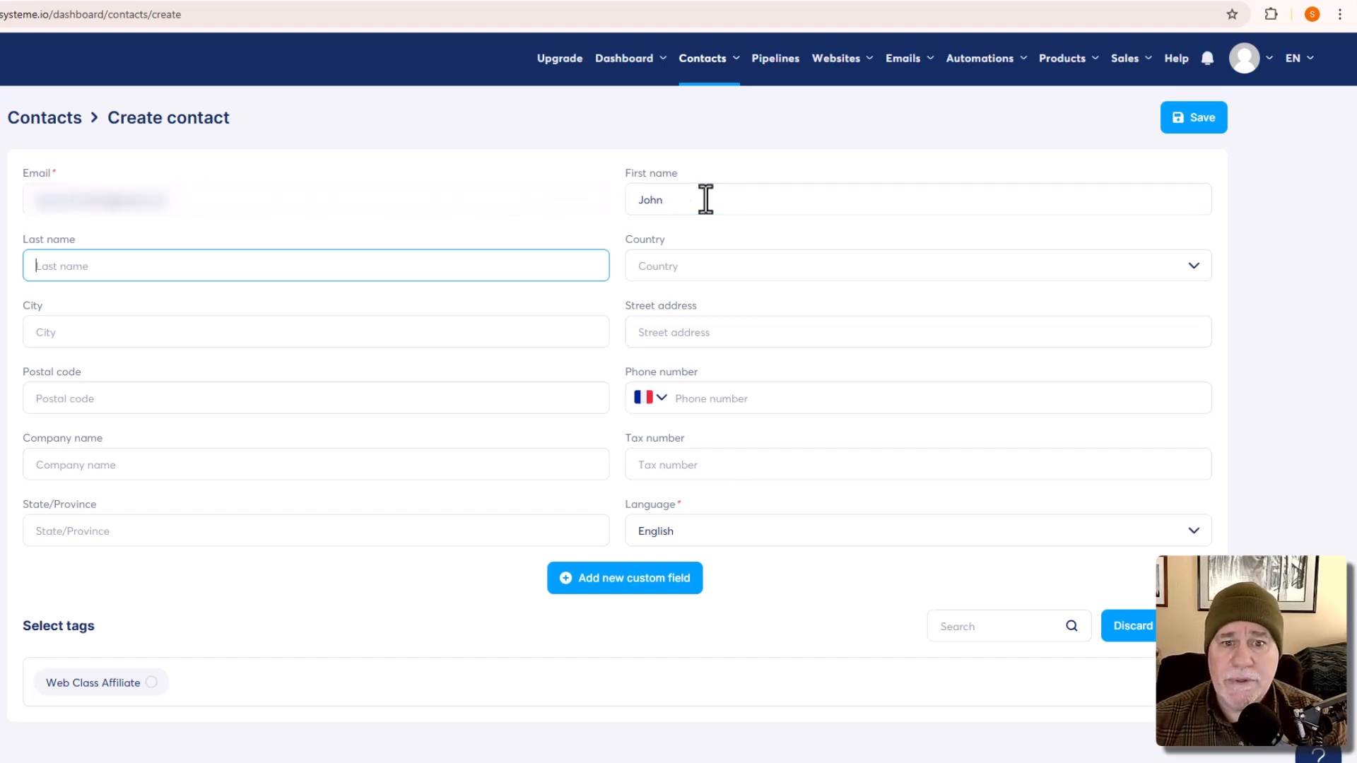
{"action": "type", "text": "Snow"}
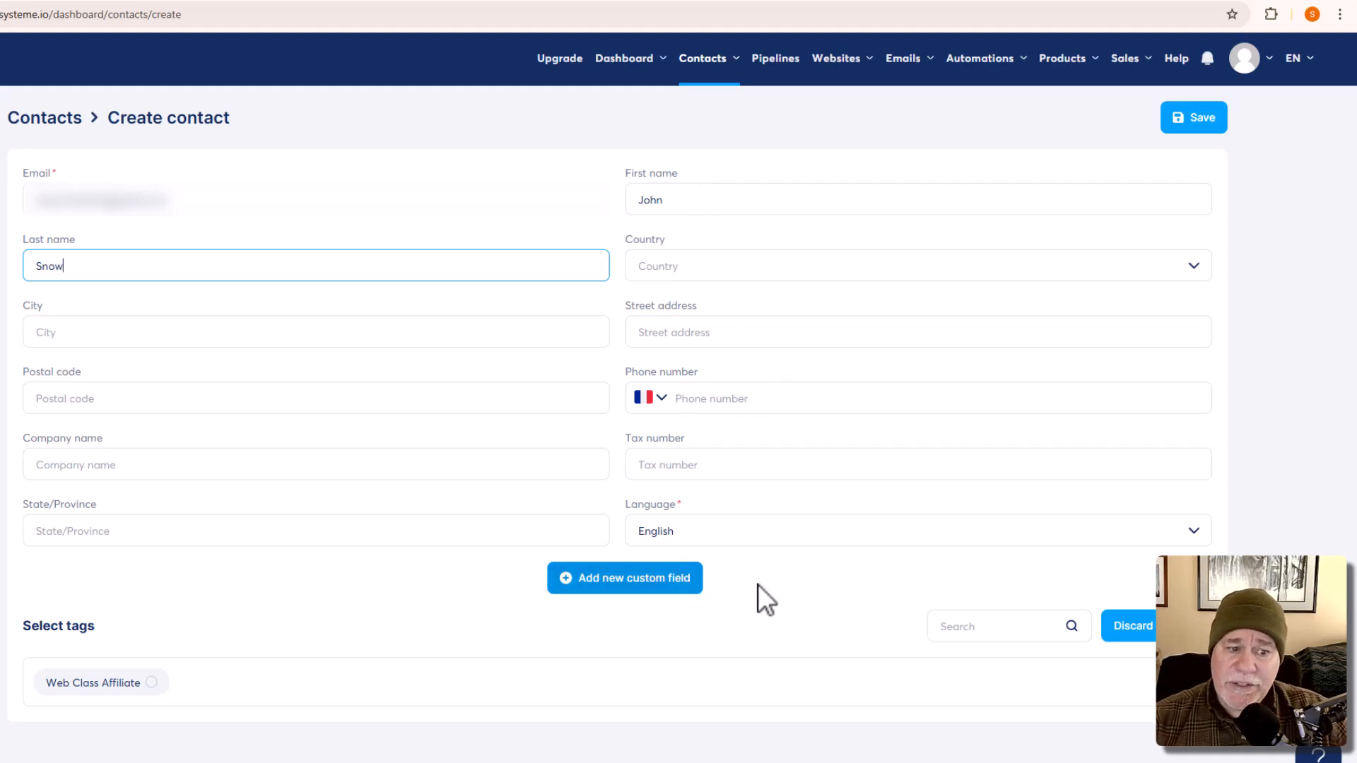
{"action": "left_click", "coordinate": [1214, 127]}
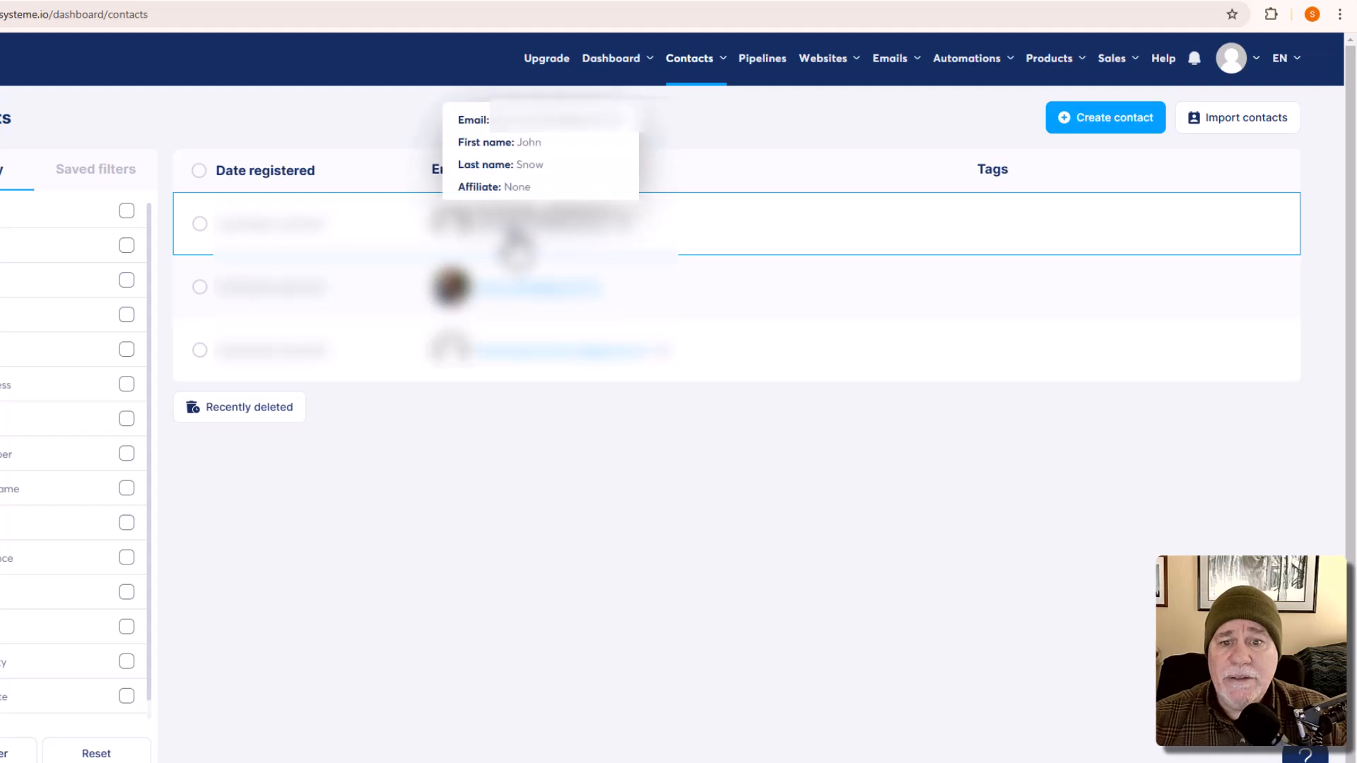
Step: Give the new contact the Web Class Affiliate tag, save, and go back to Contacts
{"action": "left_click", "coordinate": [512, 237]}
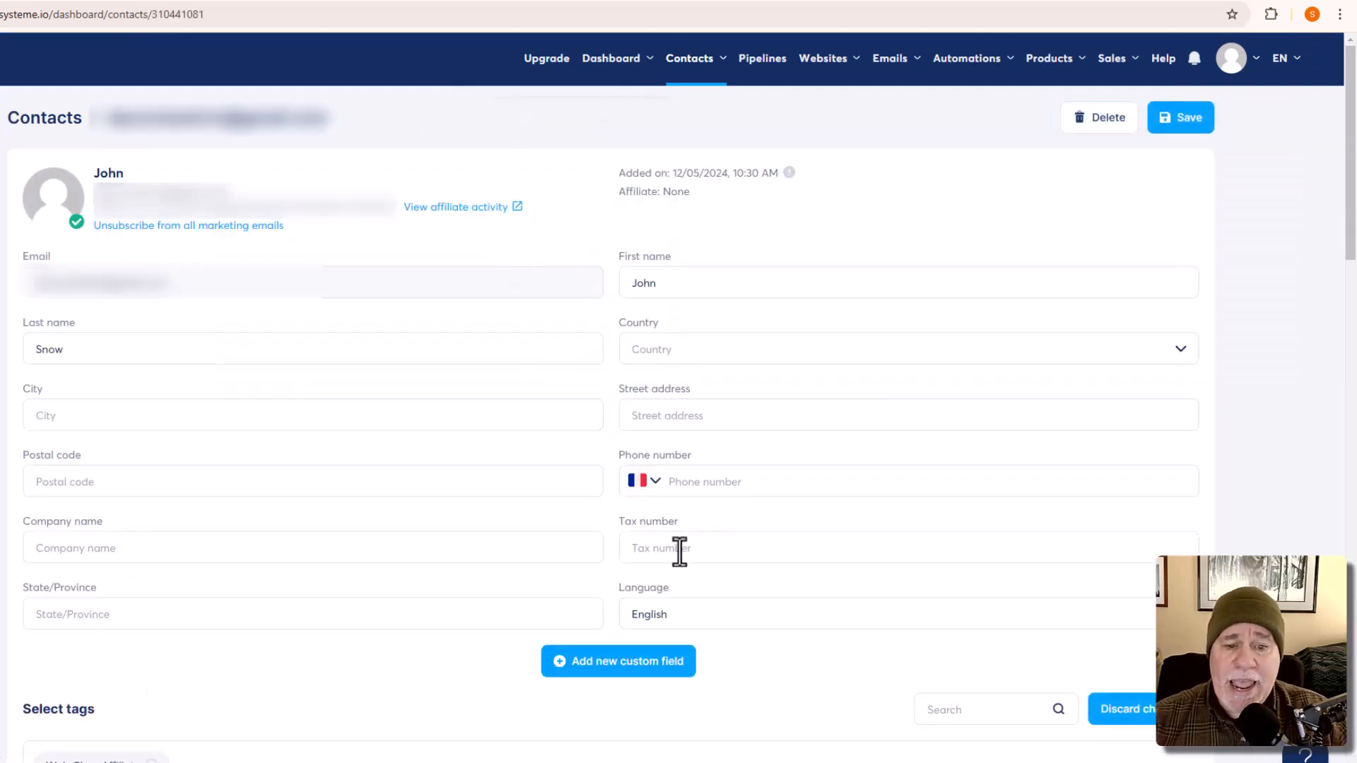
{"action": "scroll", "coordinate": [192, 664], "scroll_direction": "down", "scroll_amount": 1}
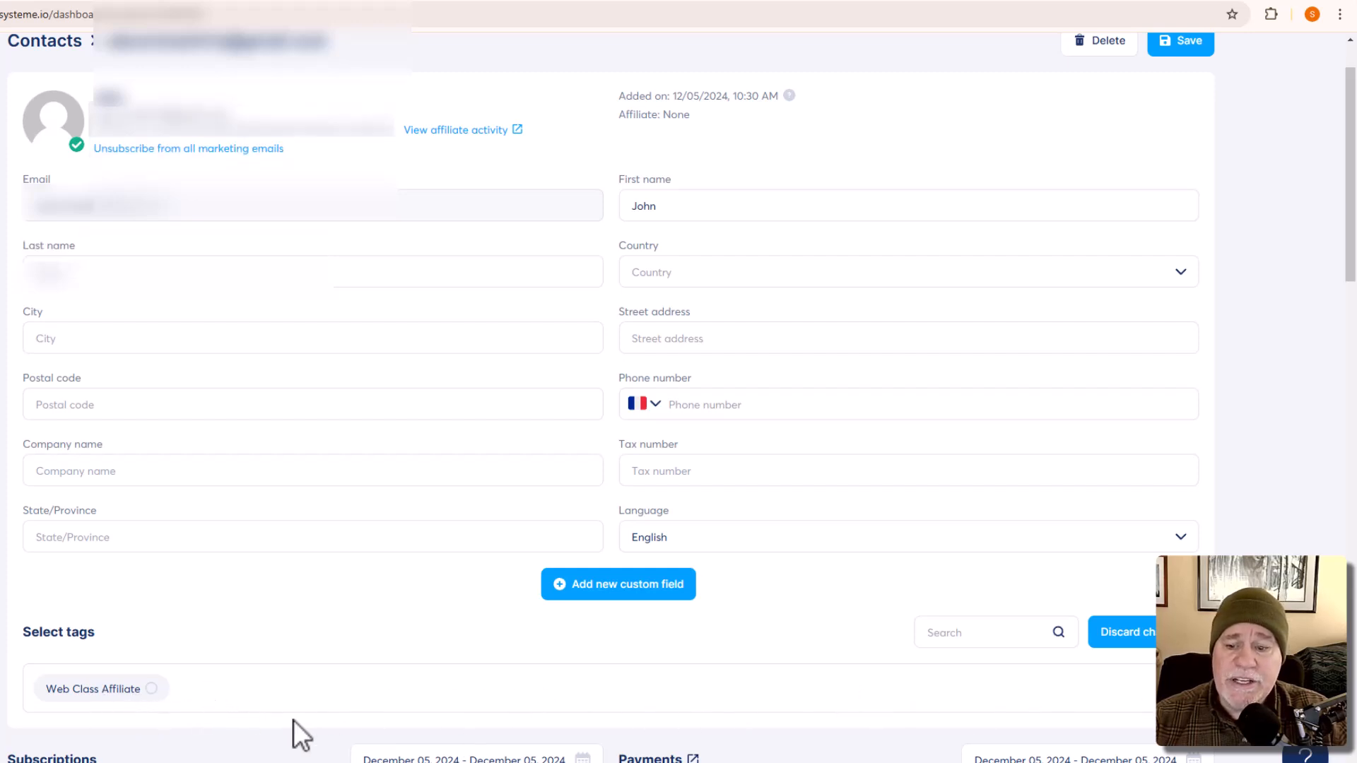
{"action": "left_click", "coordinate": [151, 691]}
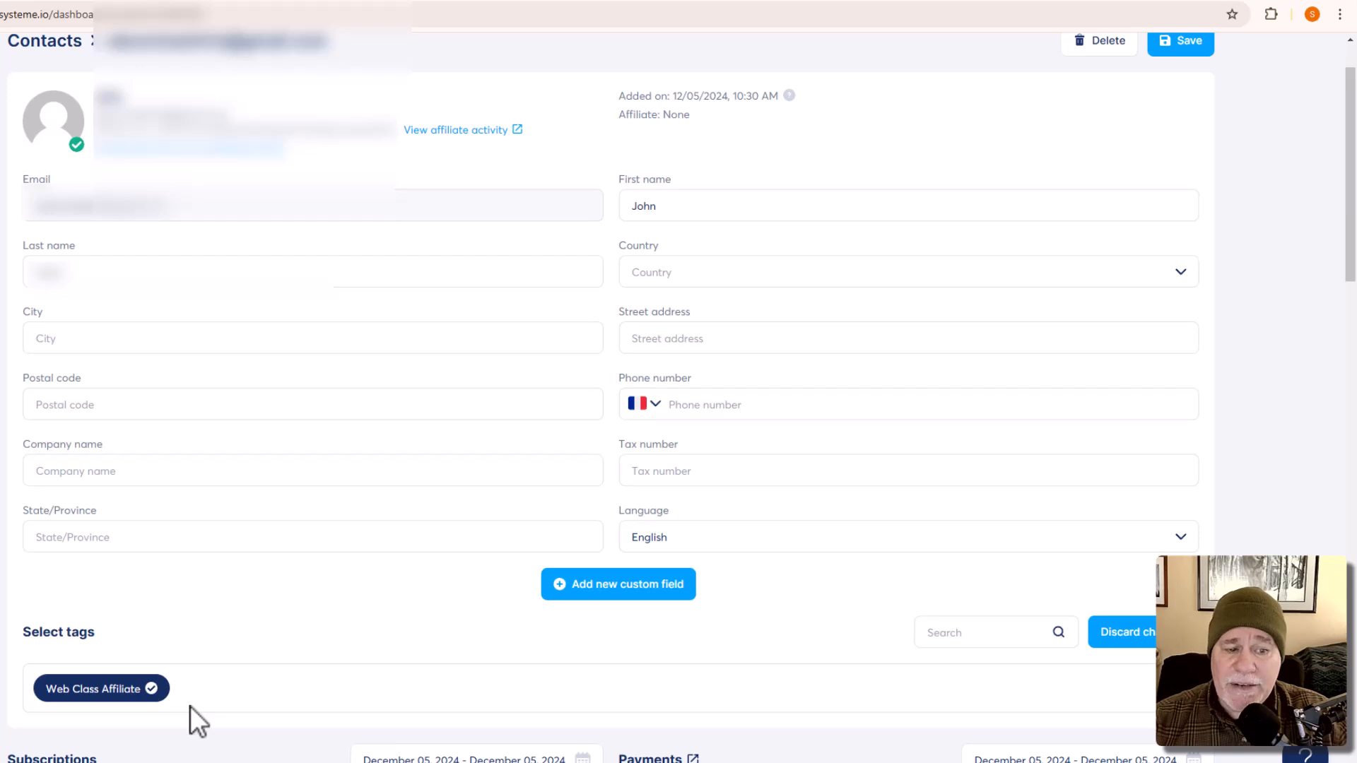
{"action": "scroll", "coordinate": [997, 290], "scroll_direction": "up", "scroll_amount": 2}
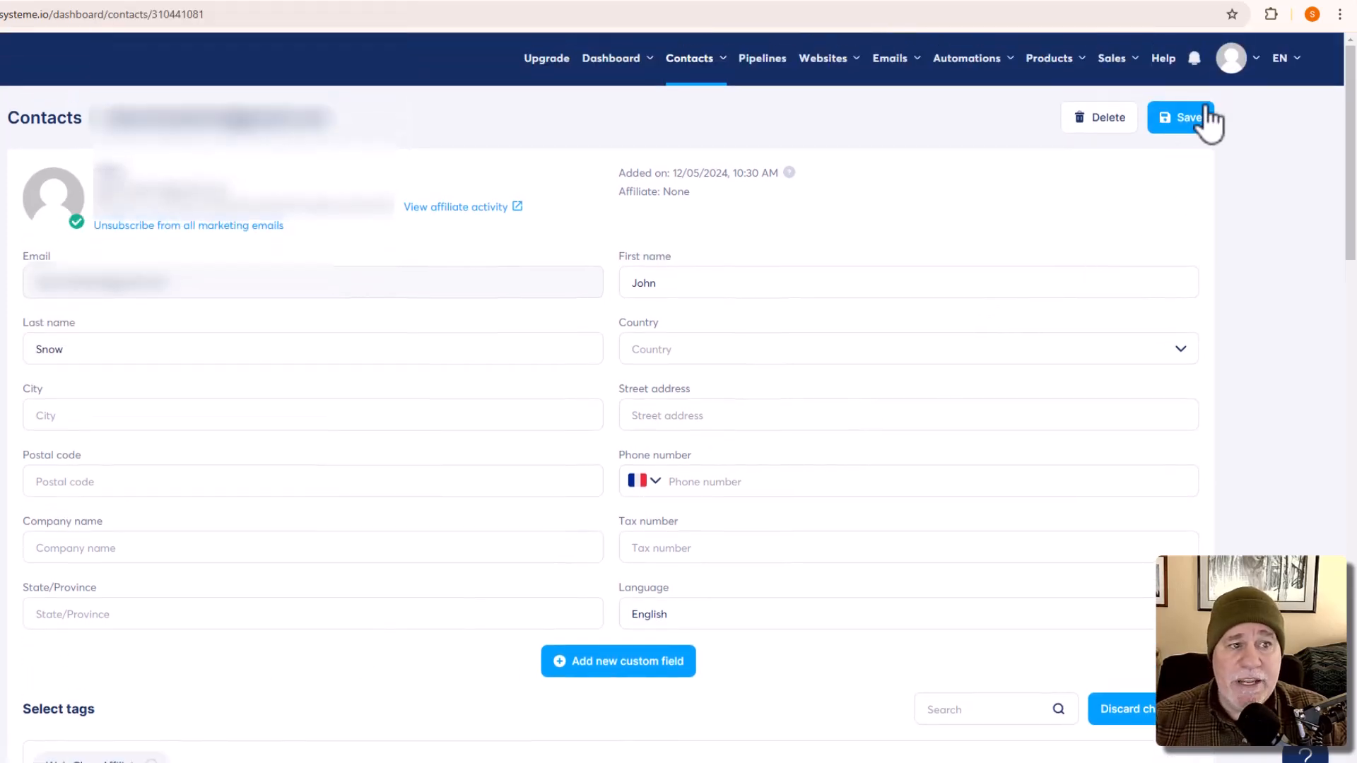
{"action": "left_click", "coordinate": [1195, 118]}
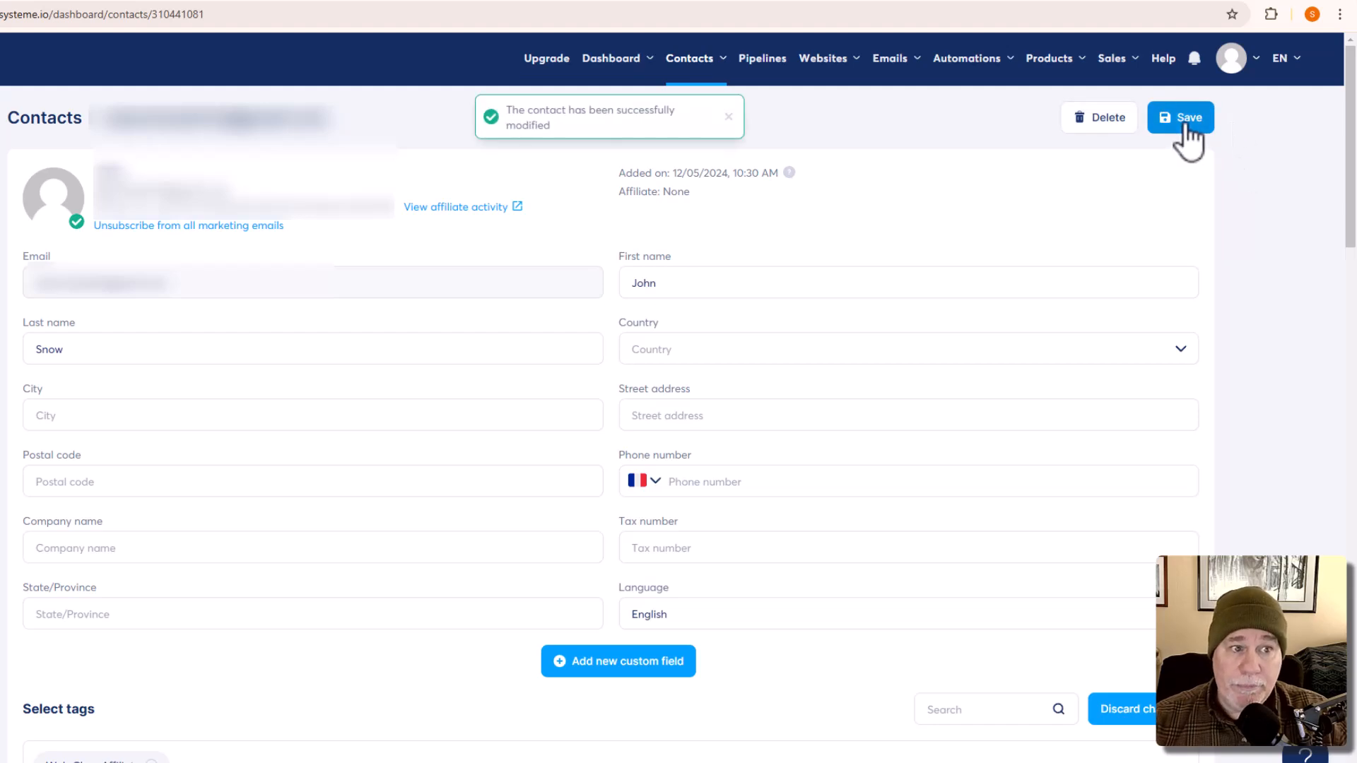
{"action": "left_click", "coordinate": [61, 127]}
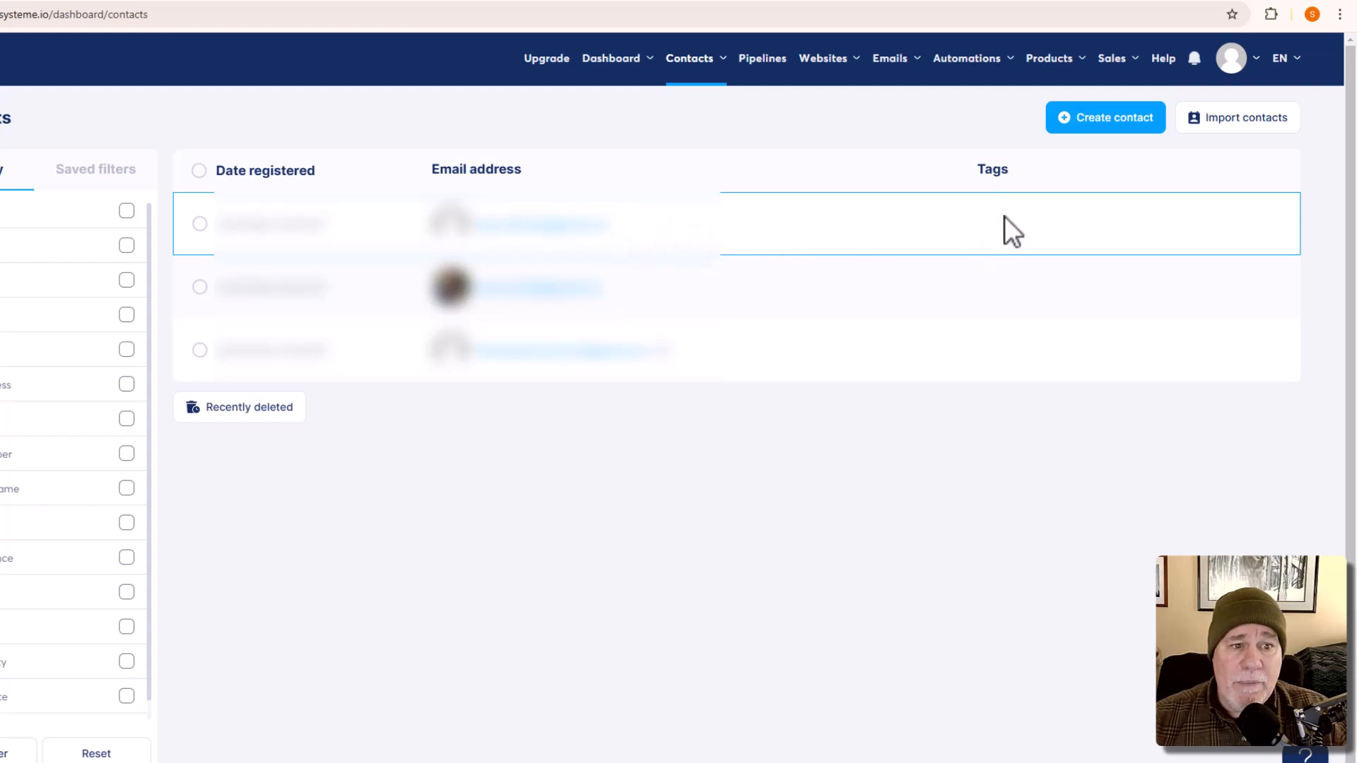
Step: Bulk-add the Web Class Affiliate tag to the first contact via More actions > Add tag
{"action": "left_click", "coordinate": [200, 224]}
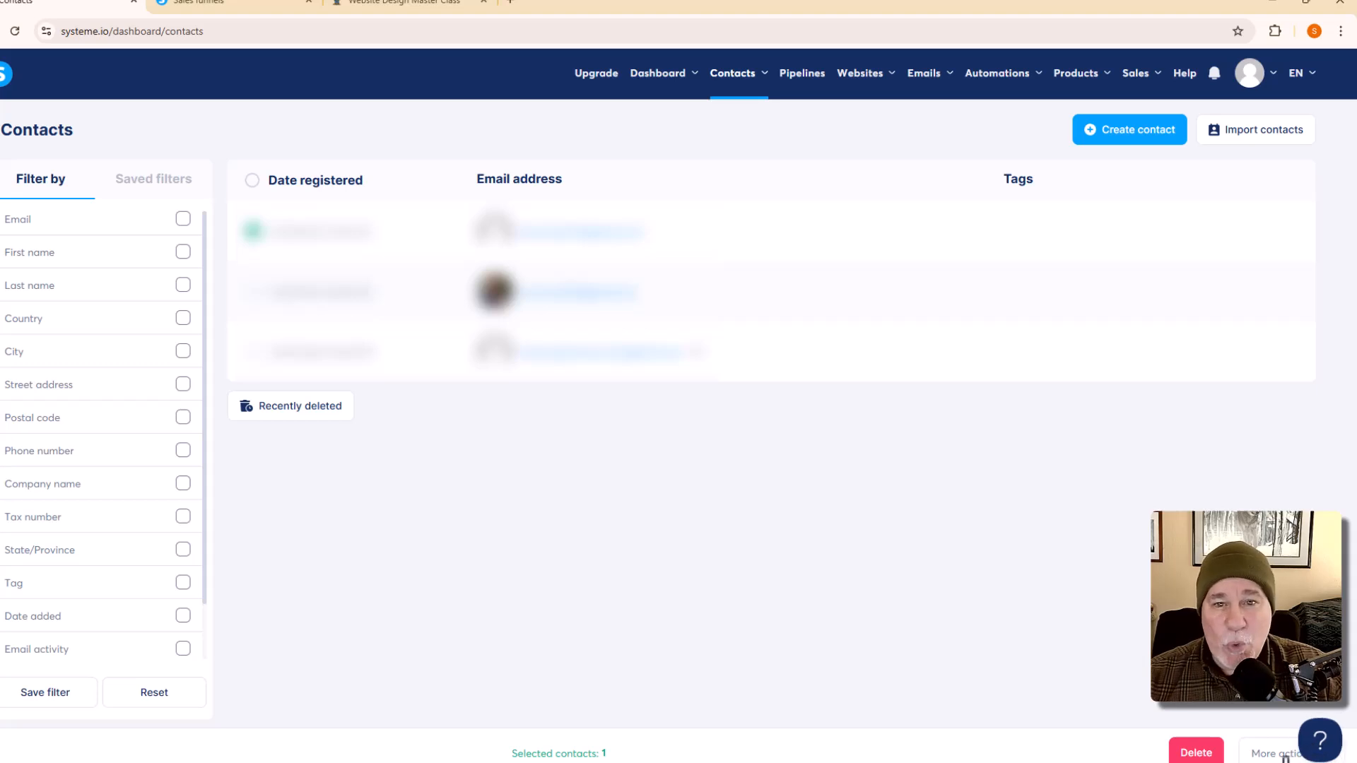
{"action": "left_click", "coordinate": [1285, 755]}
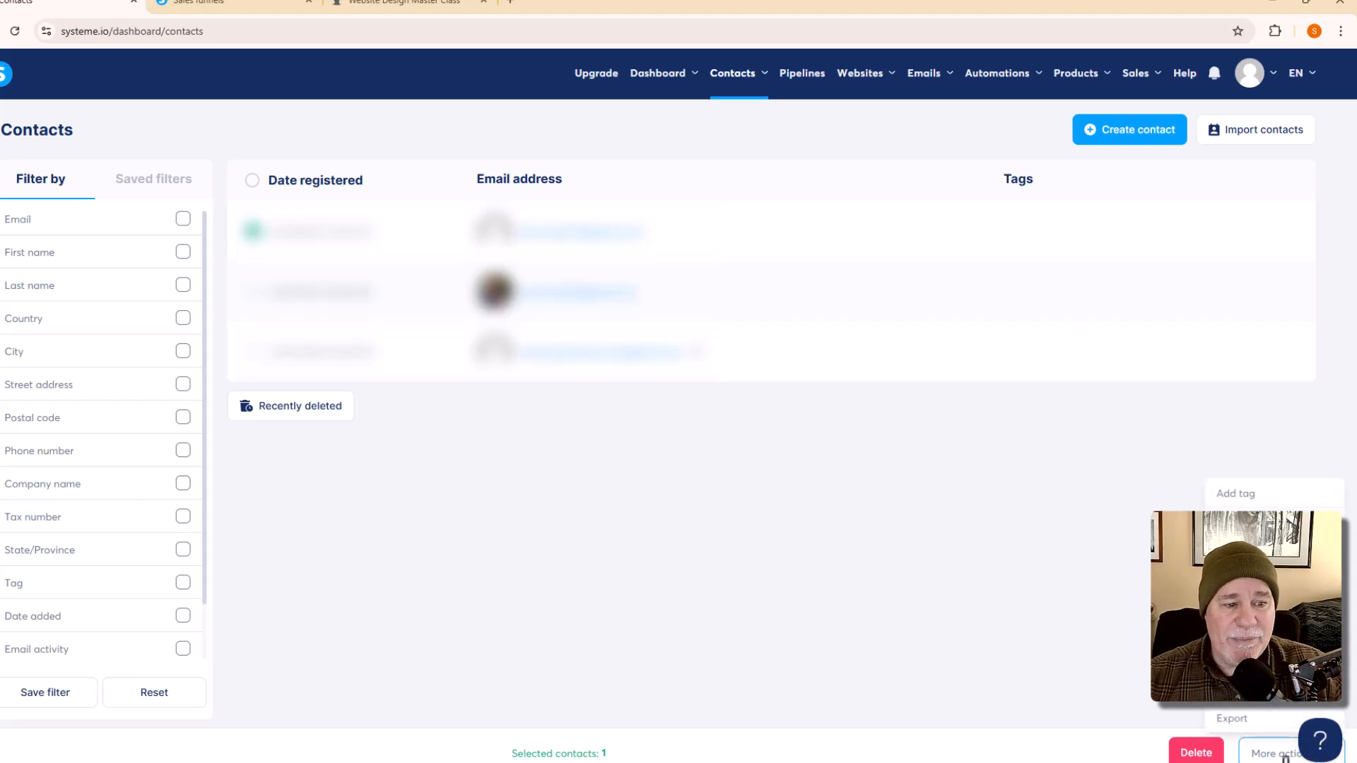
{"action": "left_click", "coordinate": [1265, 496]}
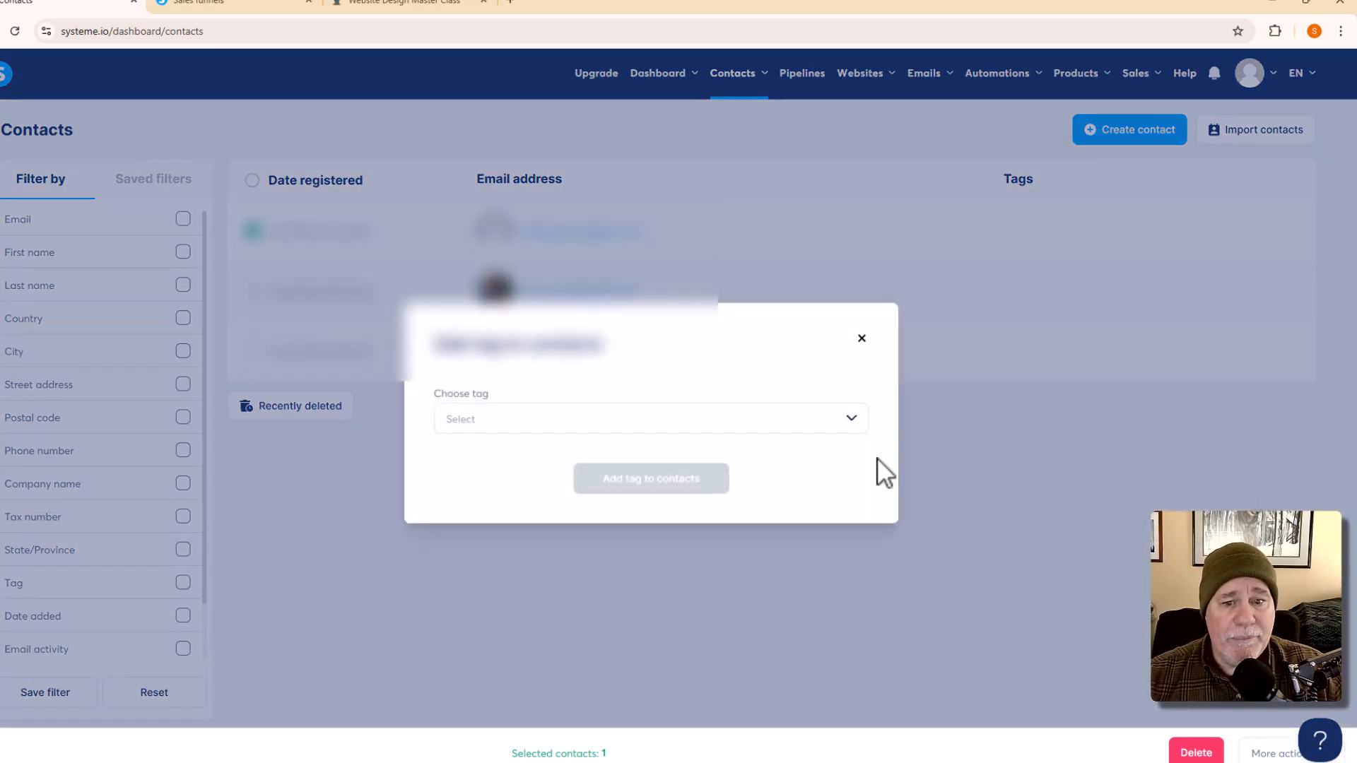
{"action": "left_click", "coordinate": [670, 429]}
{"action": "left_click", "coordinate": [603, 457]}
{"action": "left_click", "coordinate": [620, 491]}
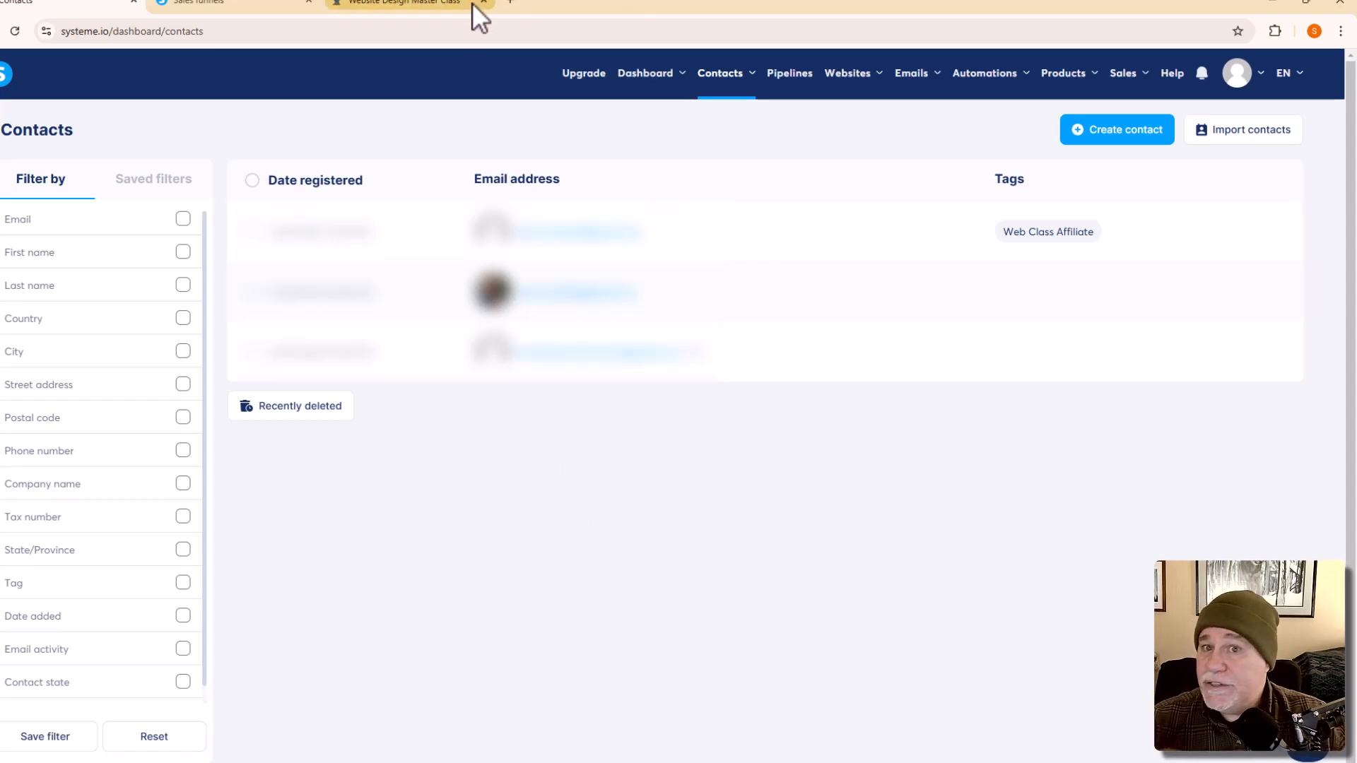
{"action": "left_click", "coordinate": [444, 10]}
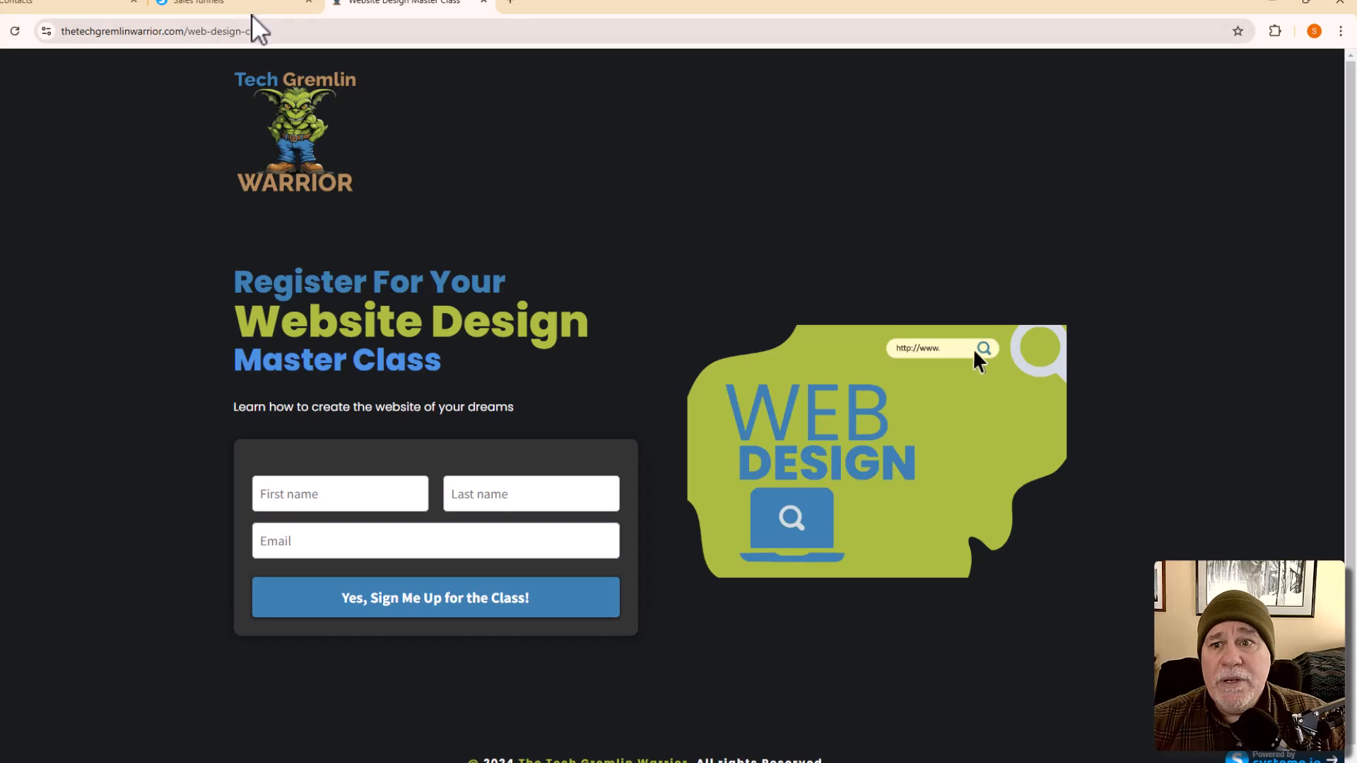
{"action": "left_click", "coordinate": [50, 14]}
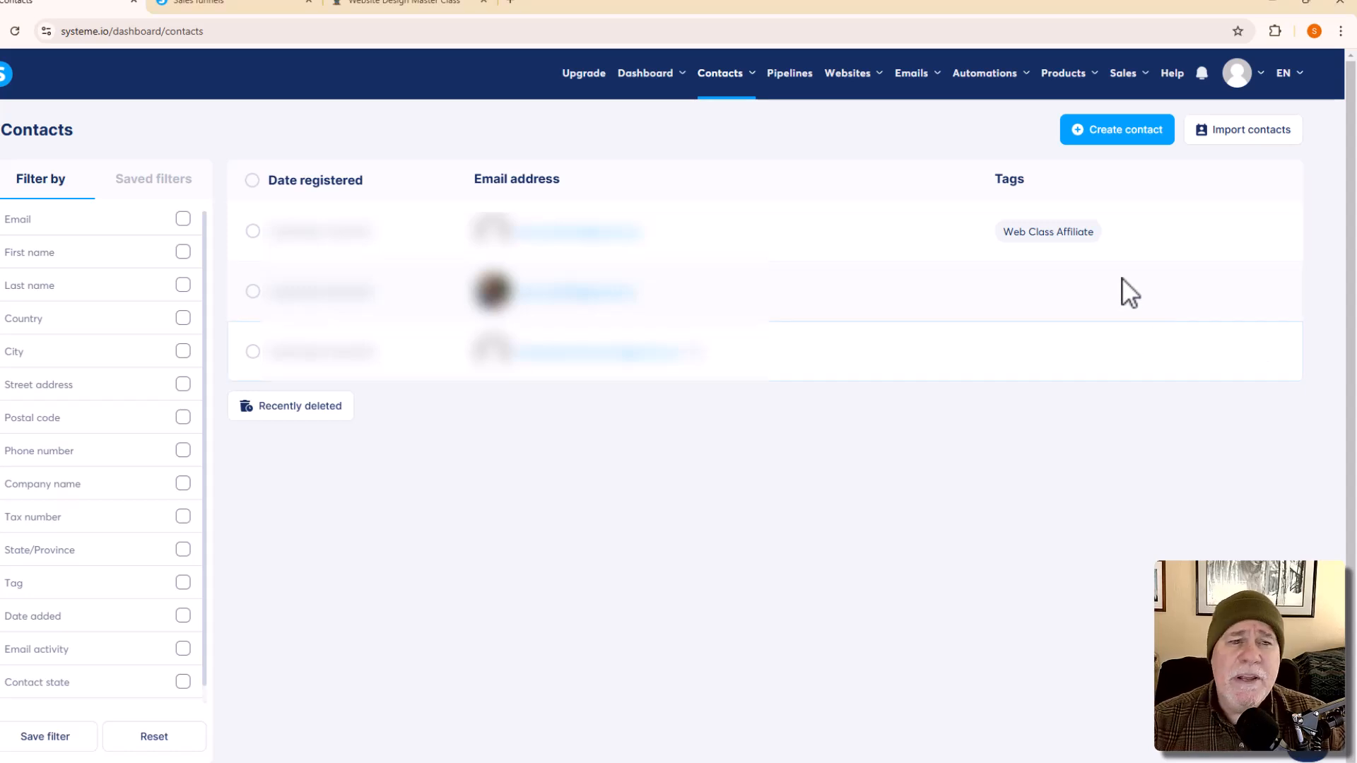
Step: Create classic-editor newsletter 'Your New Affiliate Id and Details' with sender suffix '- The Tech Gremlin Warrior', then open it
{"action": "mouse_move", "coordinate": [928, 90]}
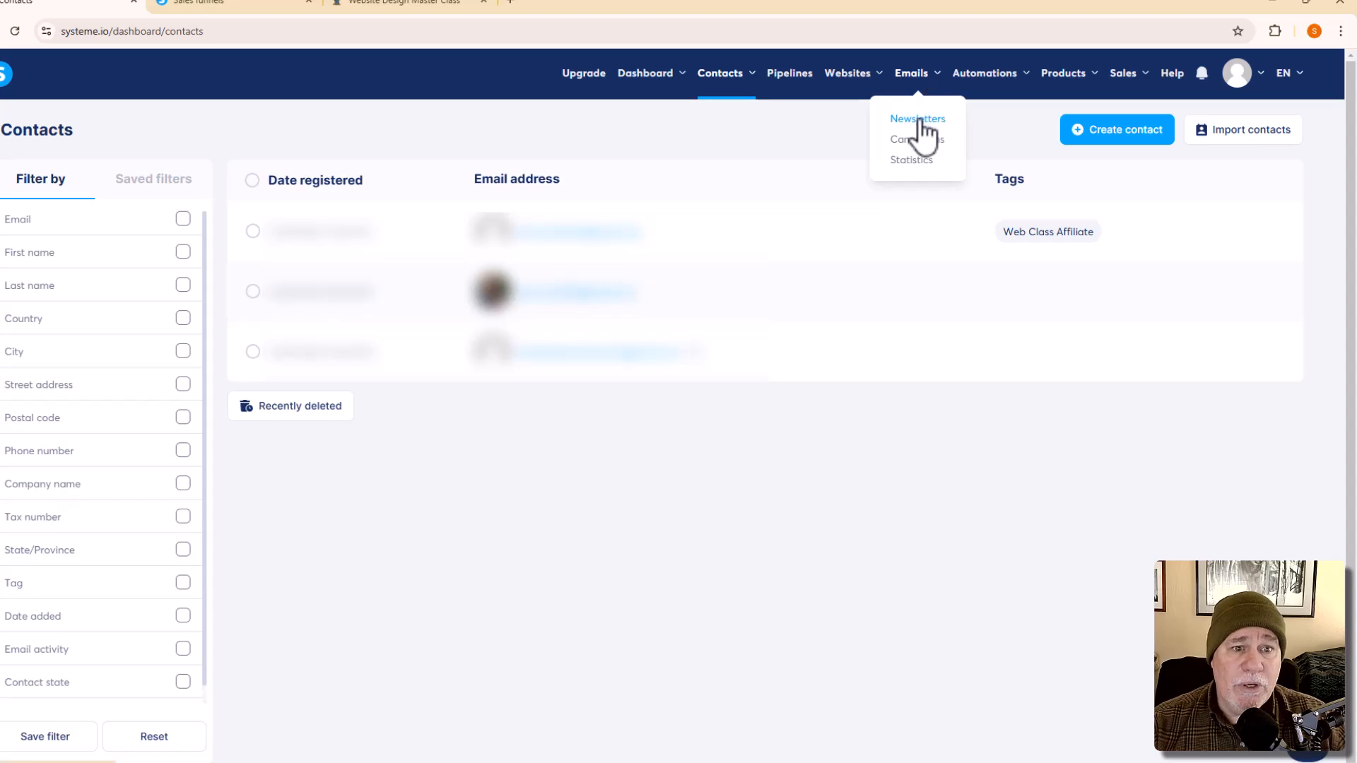
{"action": "left_click", "coordinate": [921, 121]}
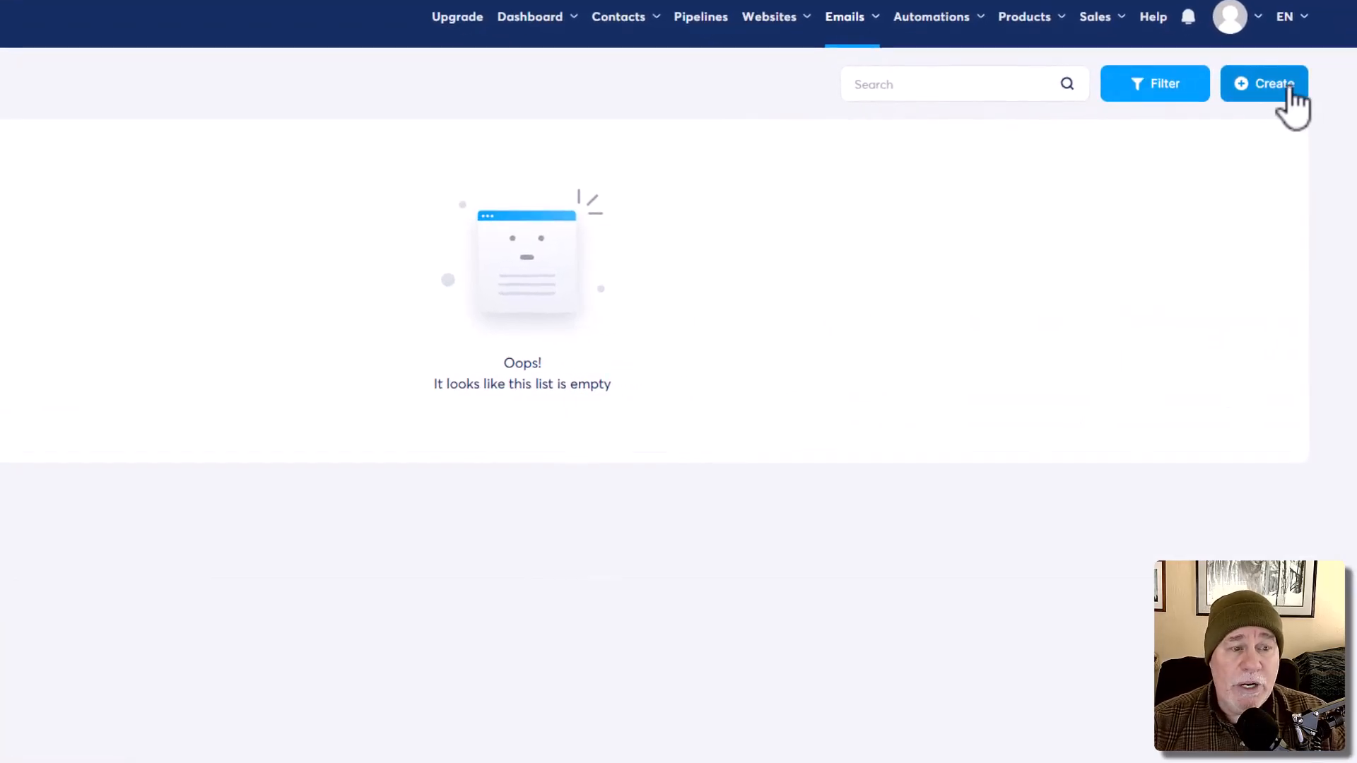
{"action": "left_click", "coordinate": [1289, 86]}
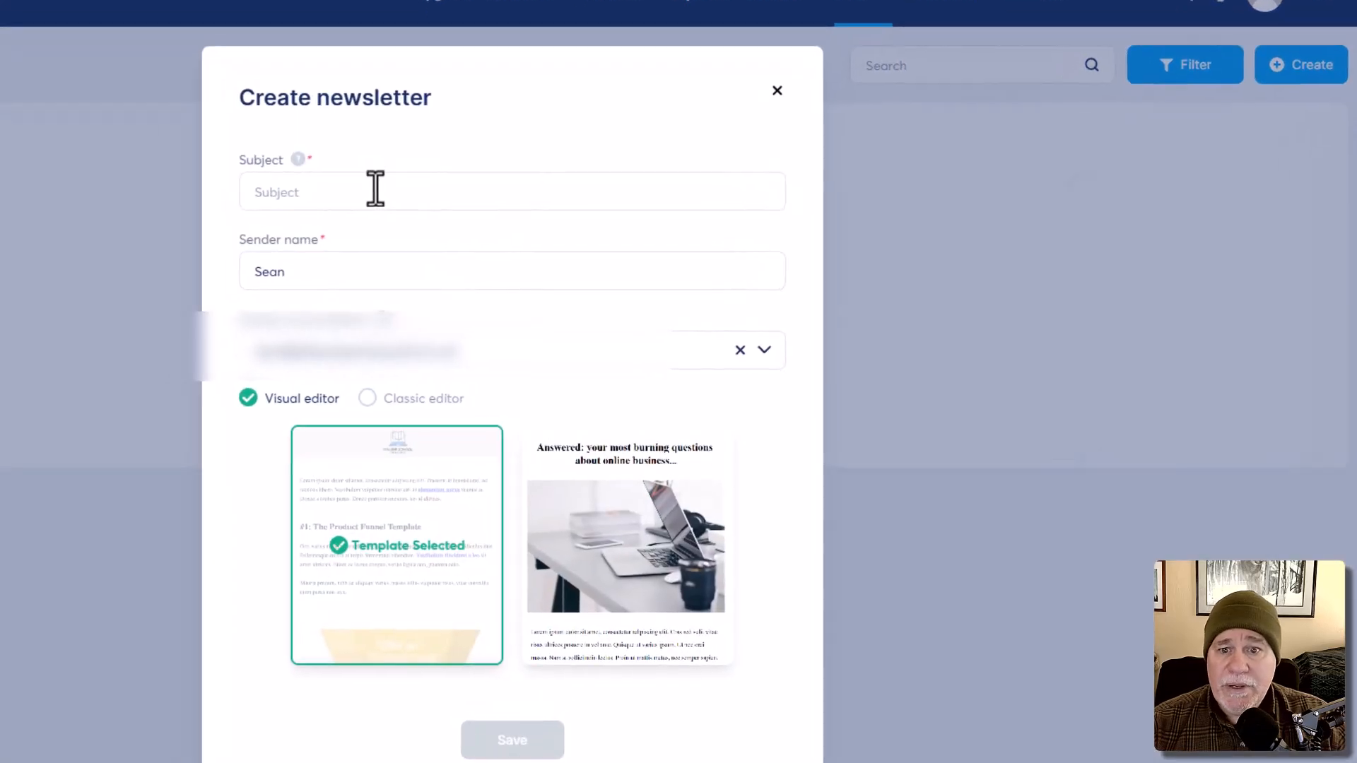
{"action": "type", "text": "You"}
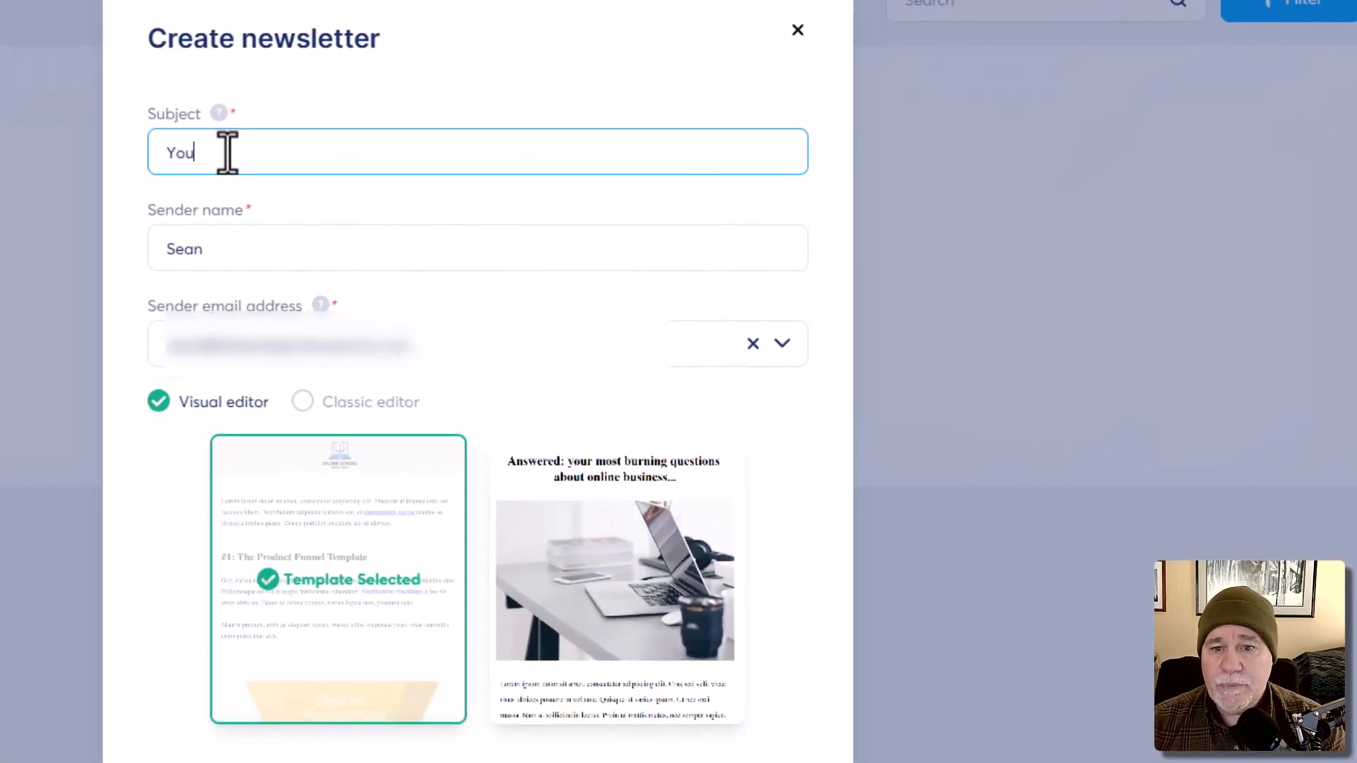
{"action": "type", "text": "r New Affi"}
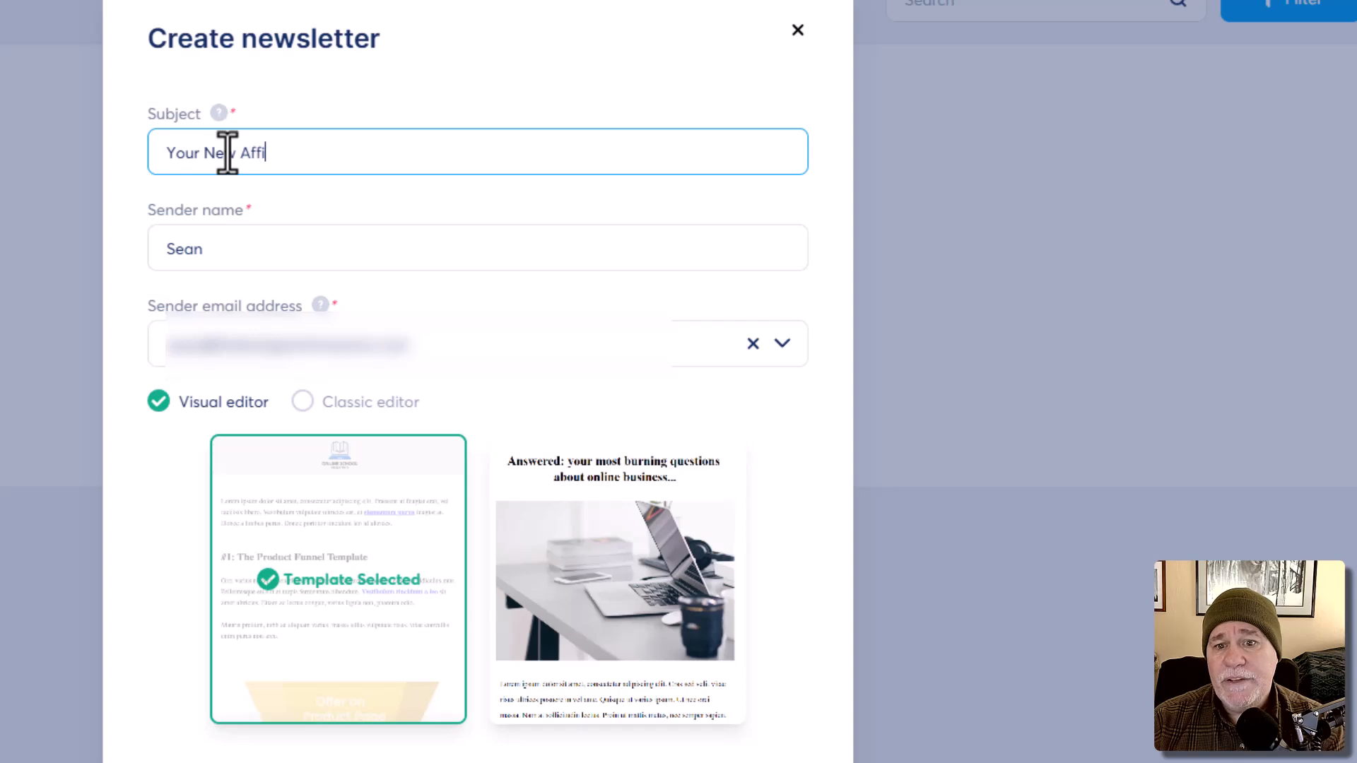
{"action": "type", "text": "liate Id and "}
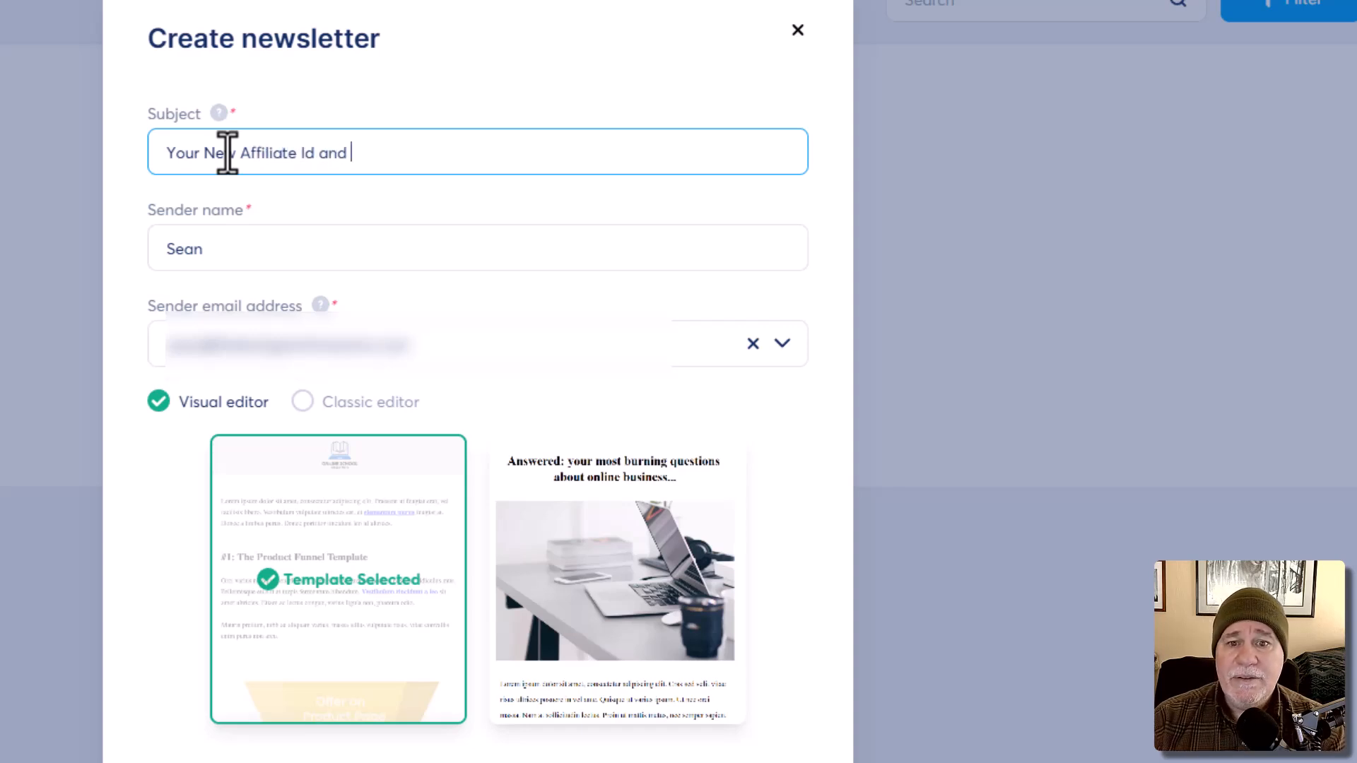
{"action": "type", "text": "Details"}
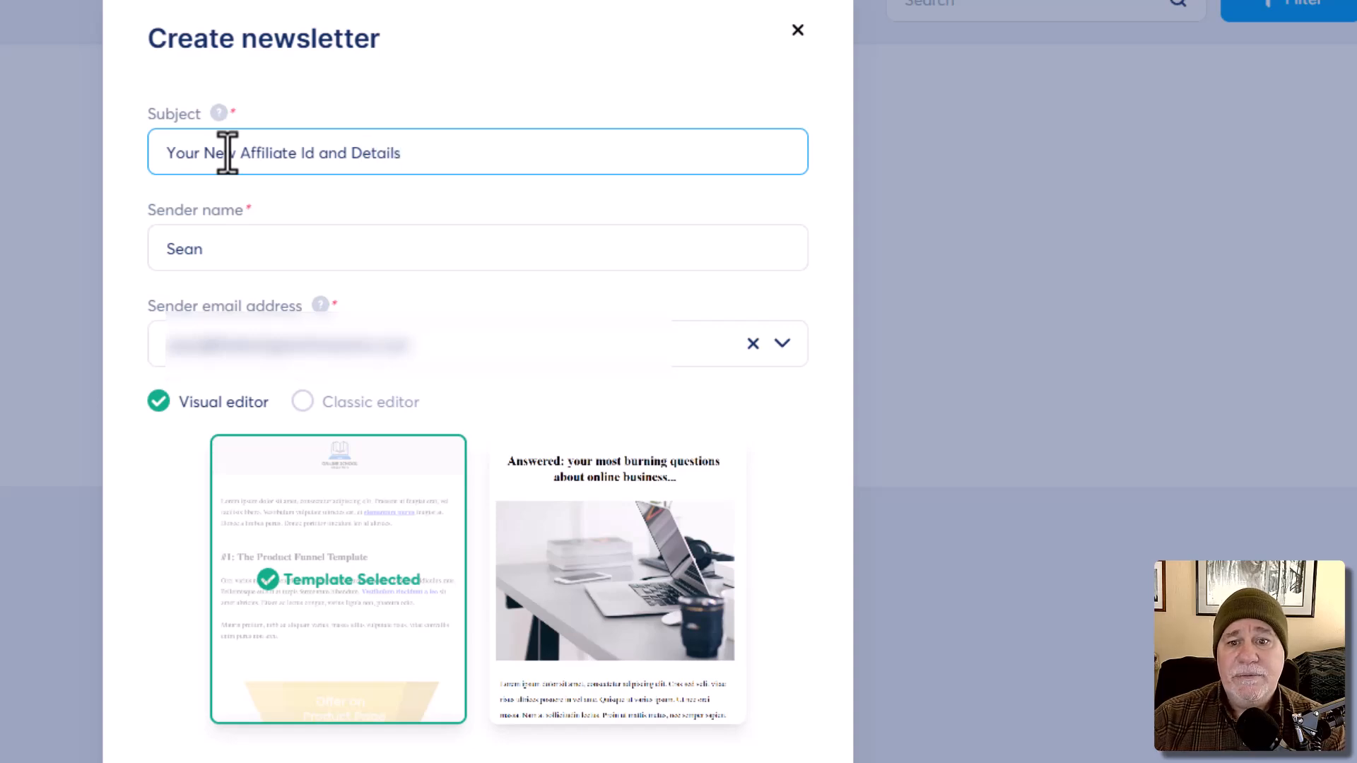
{"action": "left_click", "coordinate": [238, 260]}
{"action": "type", "text": "-"}
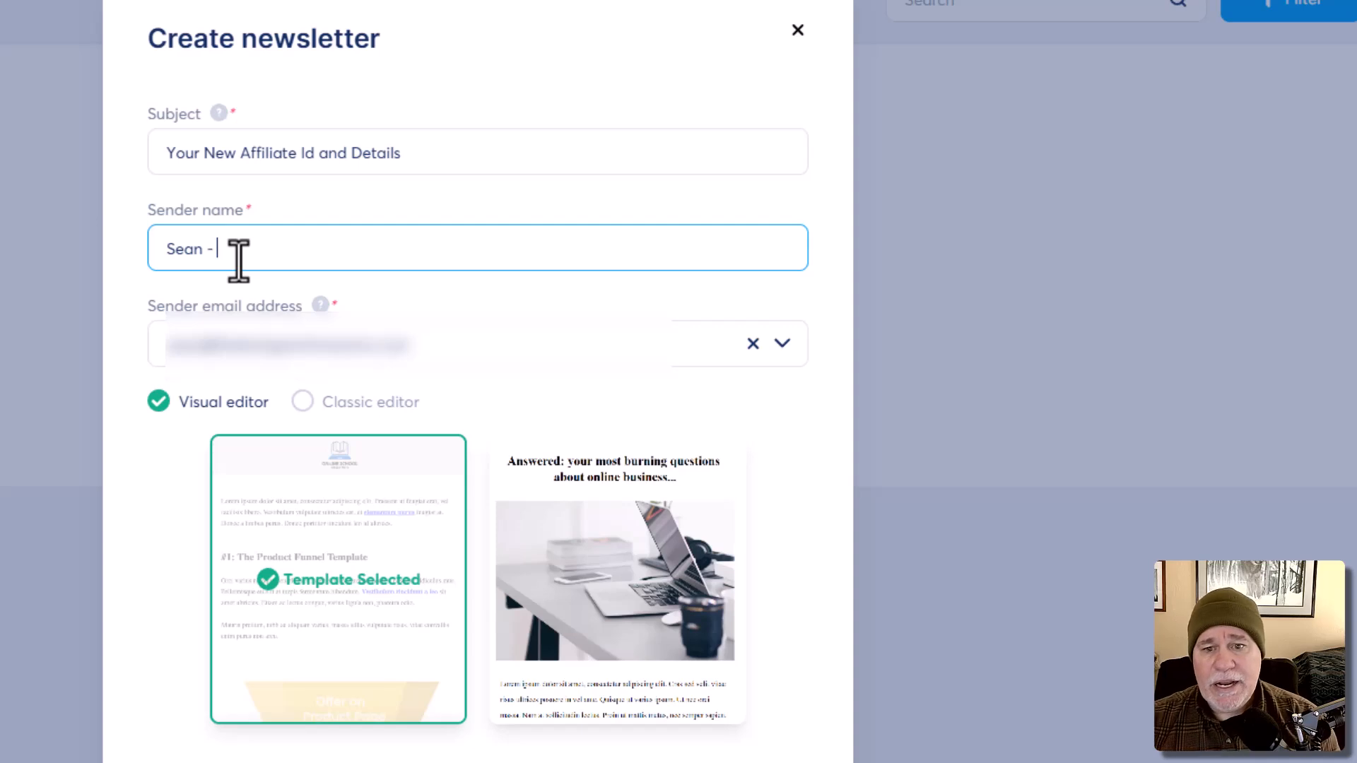
{"action": "type", "text": " The TEch"}
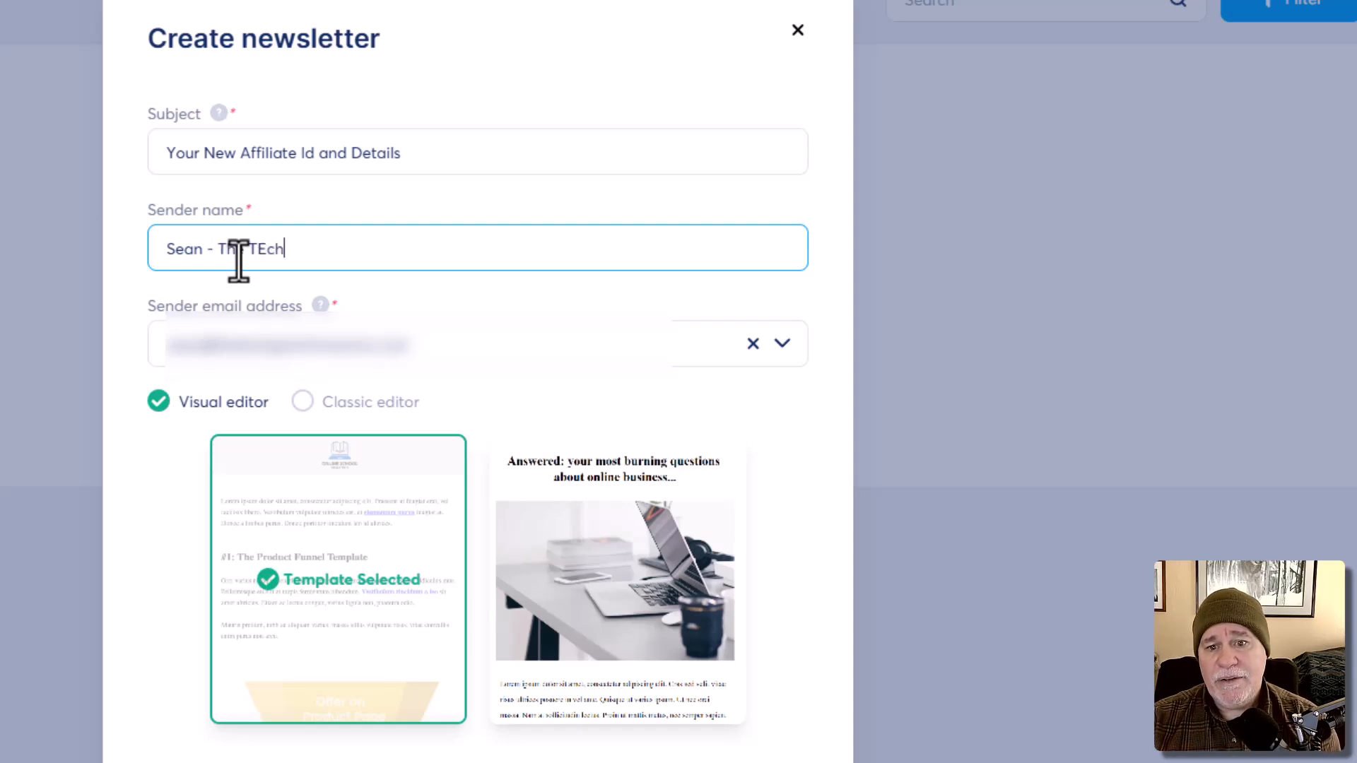
{"action": "key", "text": "BackSpace"}
{"action": "key", "text": "BackSpace"}
{"action": "key", "text": "BackSpace"}
{"action": "type", "text": "ech Gremlin"}
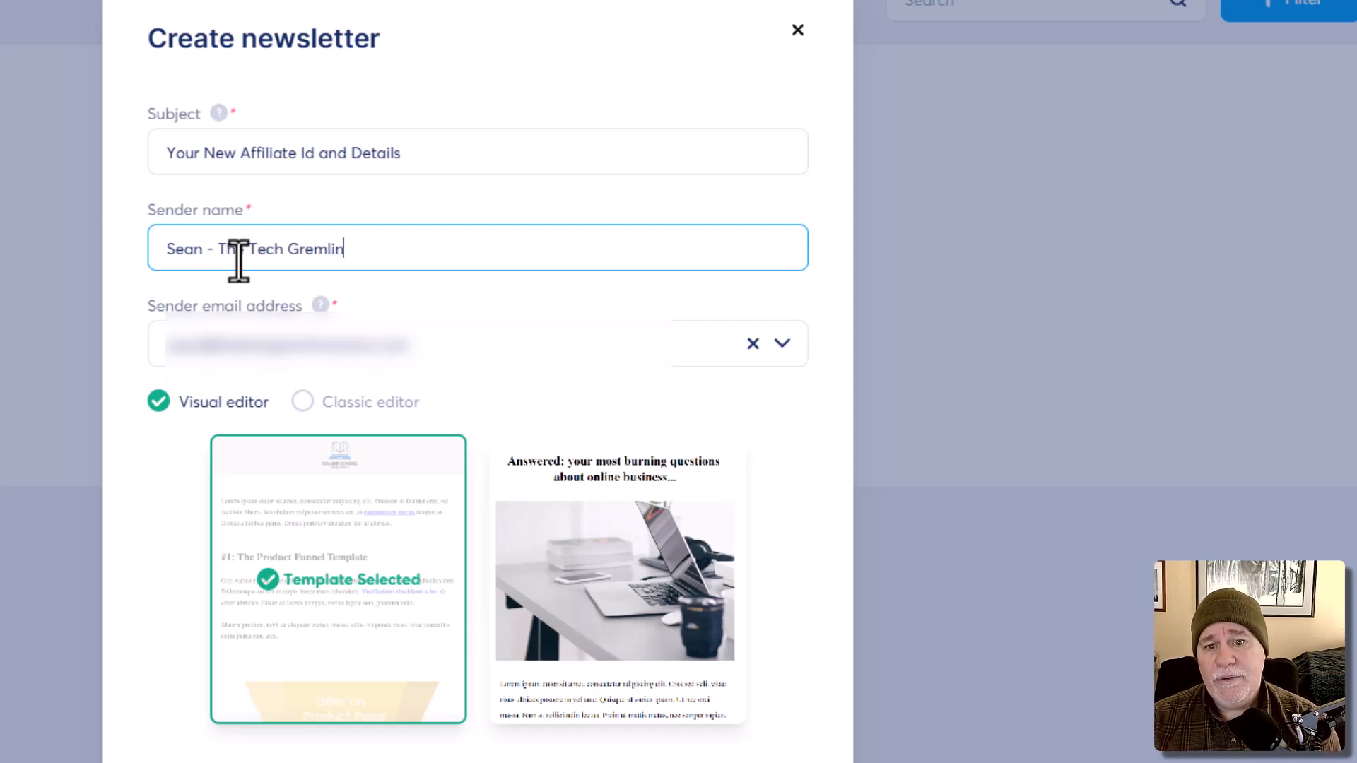
{"action": "type", "text": " Warrior"}
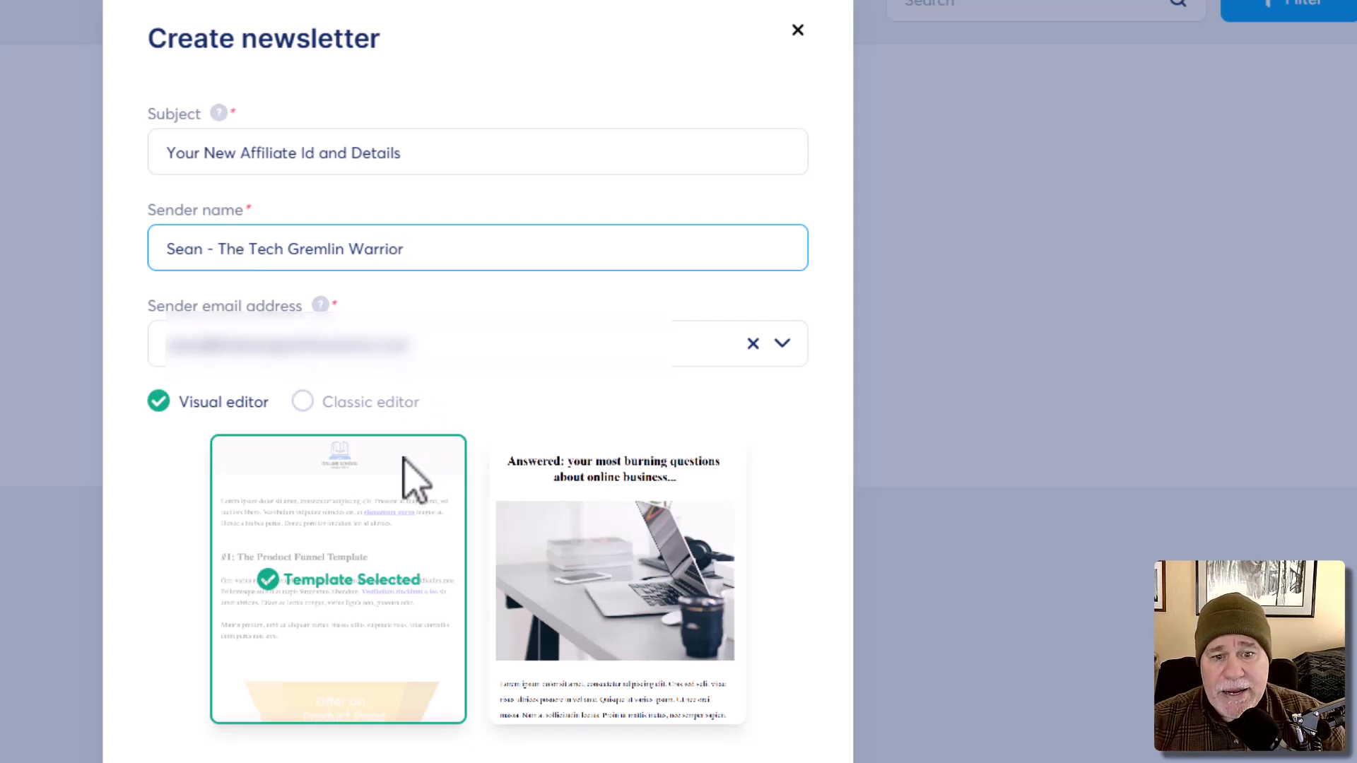
{"action": "left_click", "coordinate": [303, 401]}
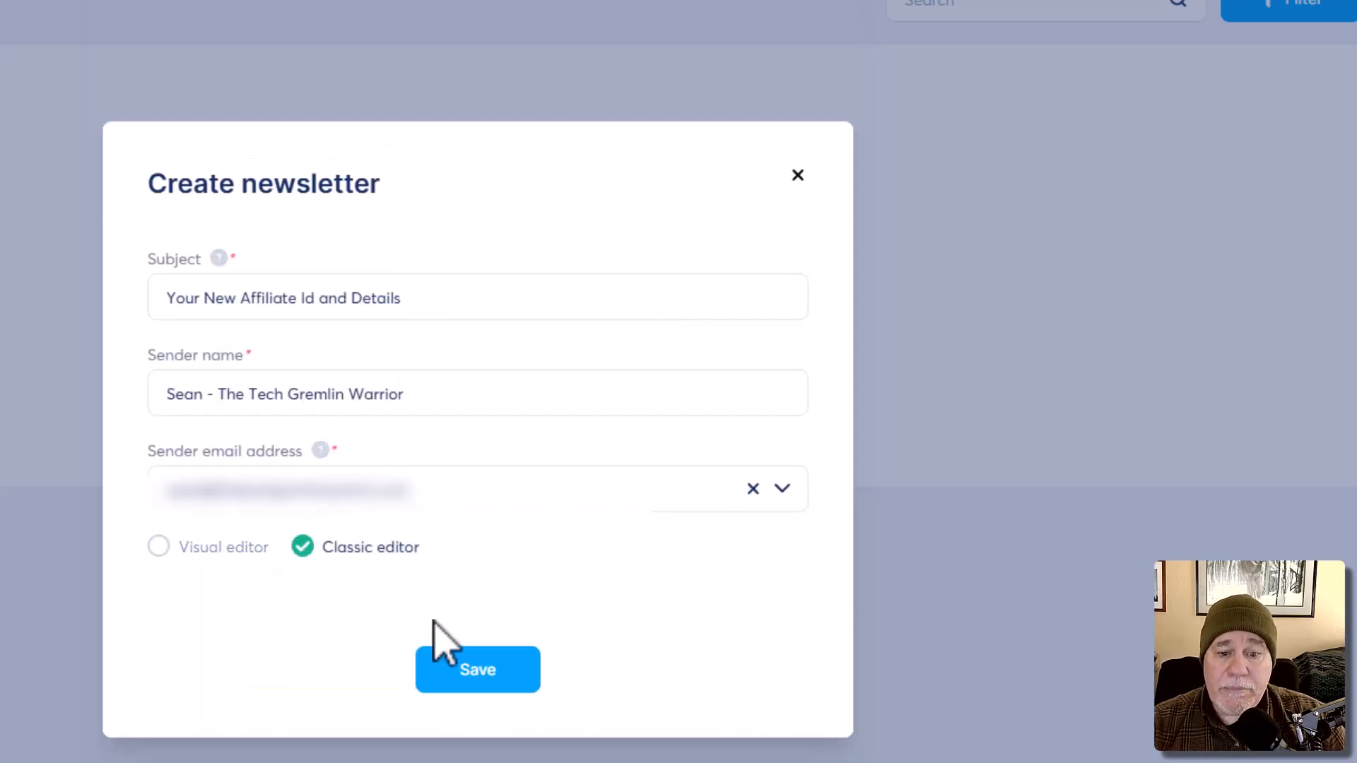
{"action": "left_click", "coordinate": [472, 672]}
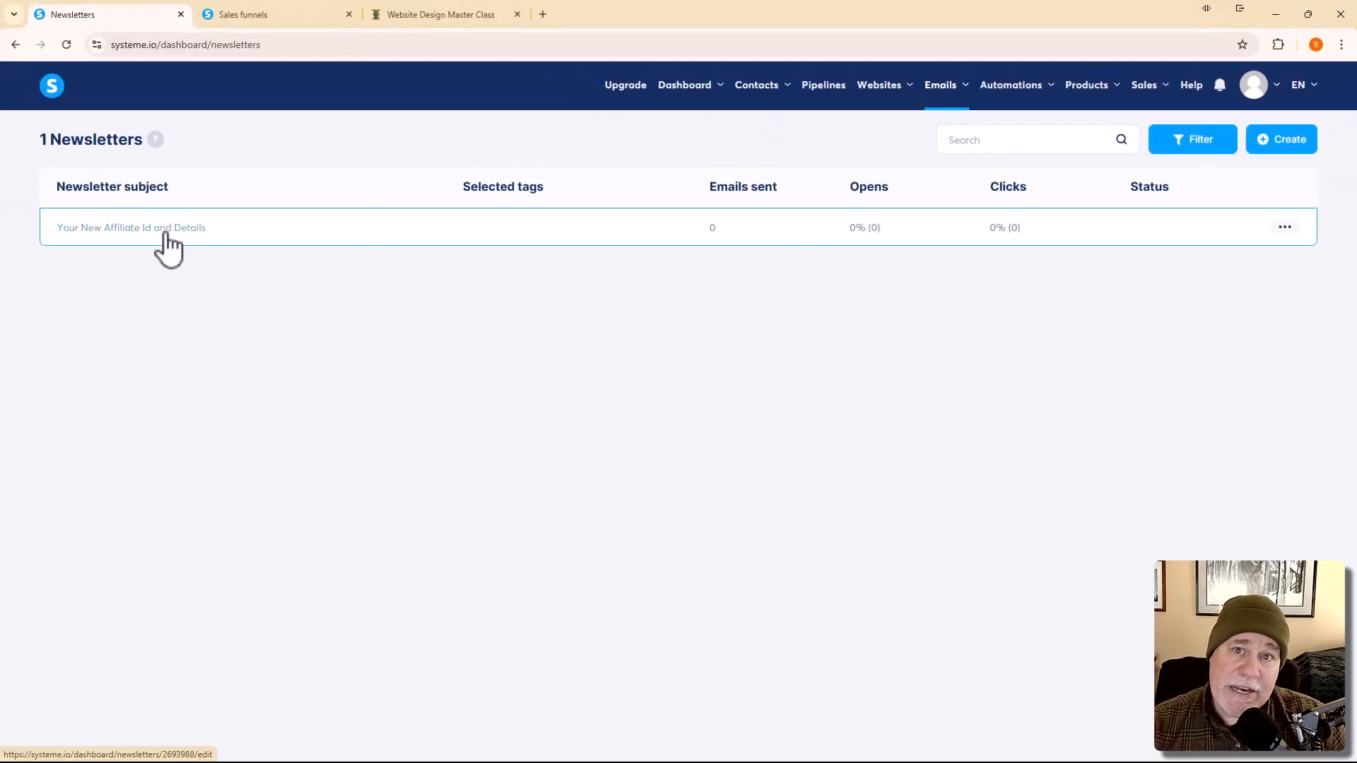
{"action": "left_click", "coordinate": [166, 238]}
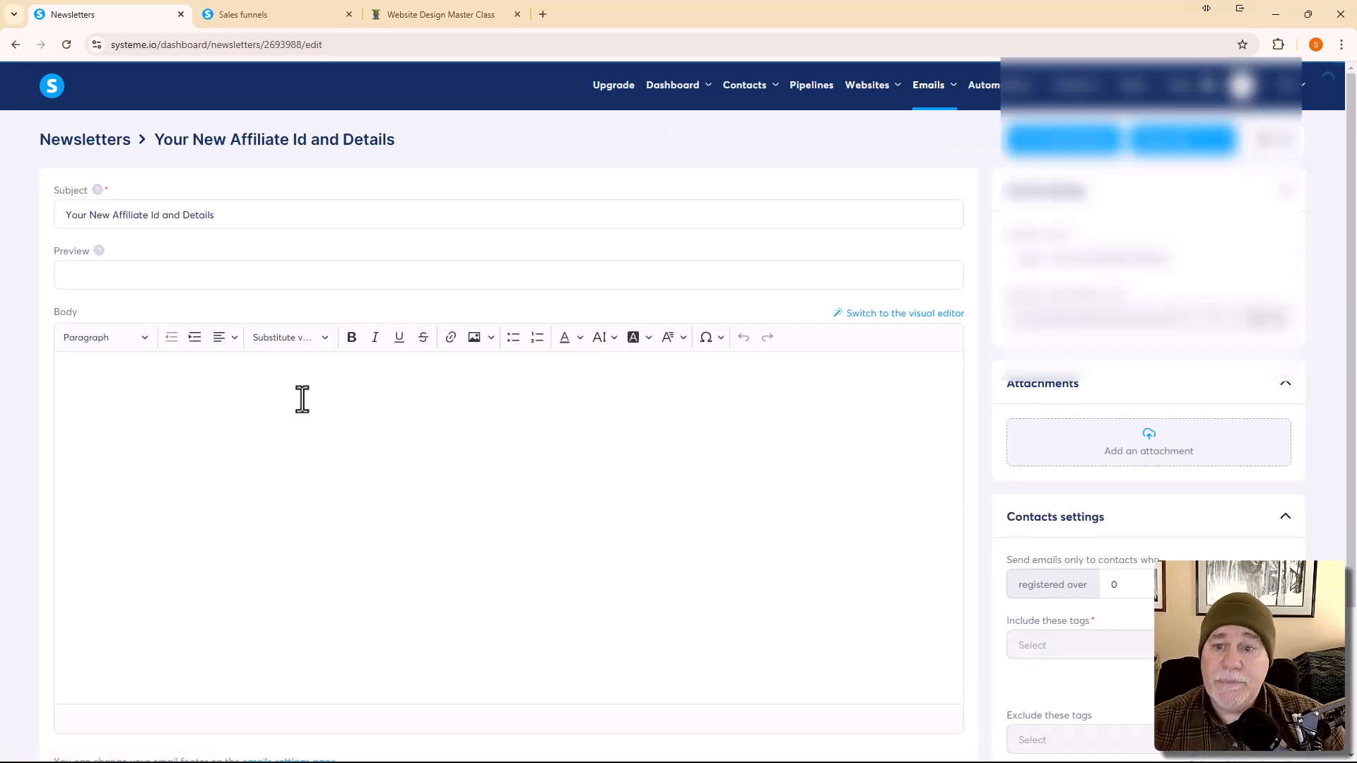
Step: Paste the welcome message into the body as plain text and set it all in Verdana
{"action": "left_click", "coordinate": [262, 398]}
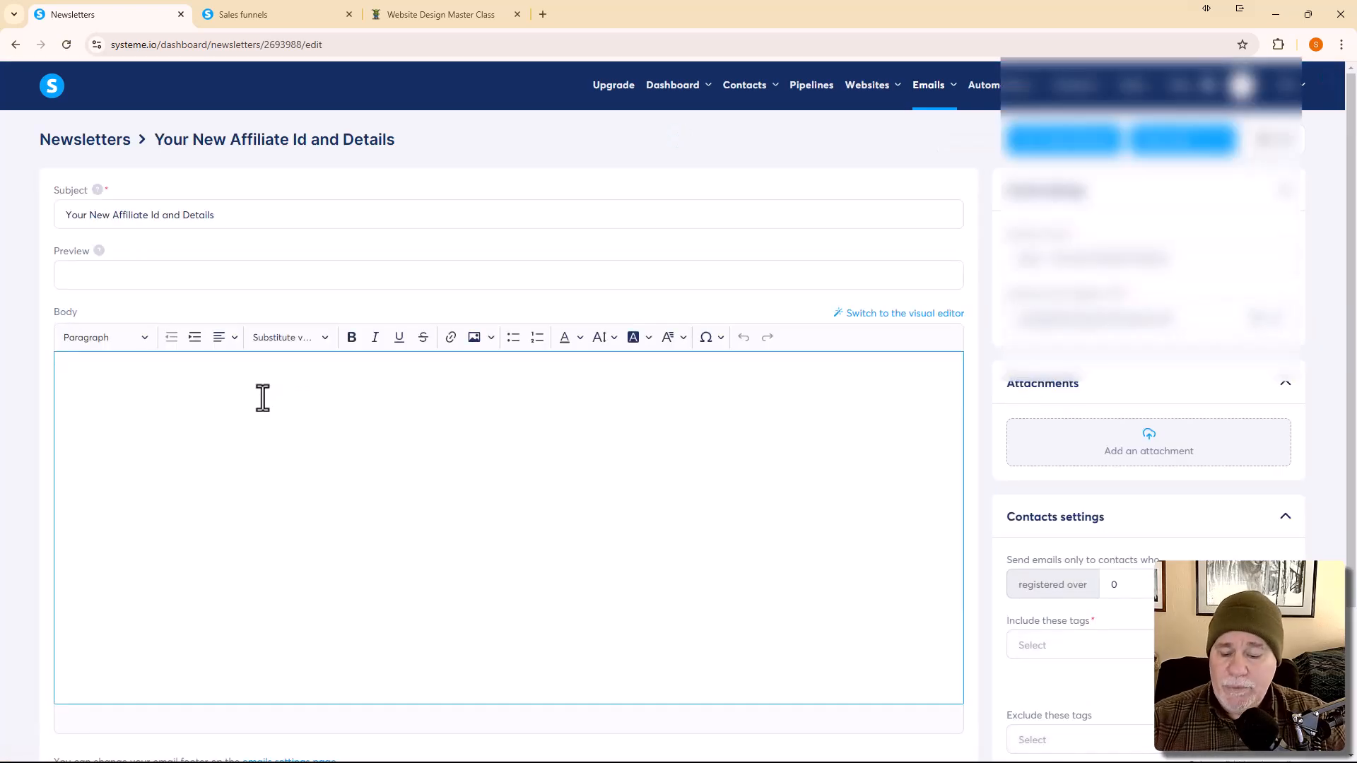
{"action": "right_click", "coordinate": [262, 398]}
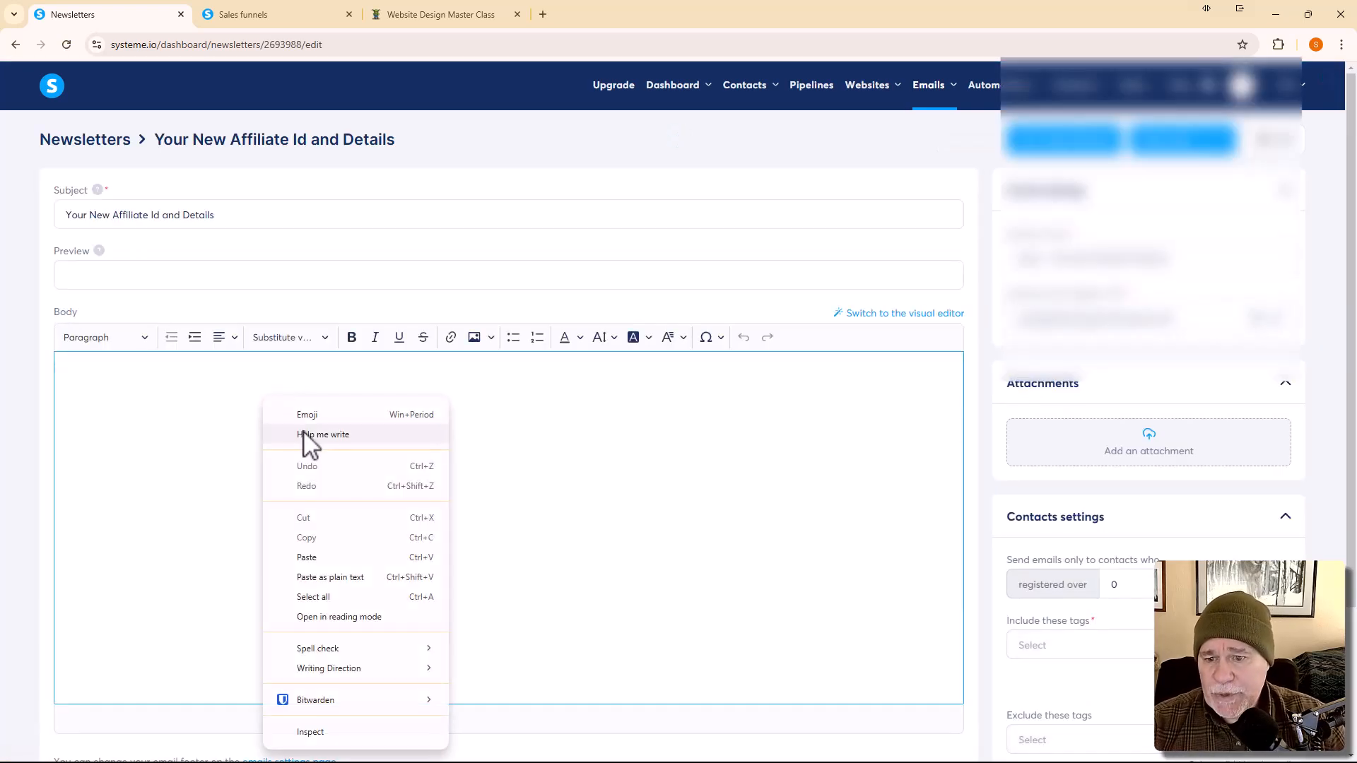
{"action": "left_click", "coordinate": [324, 577]}
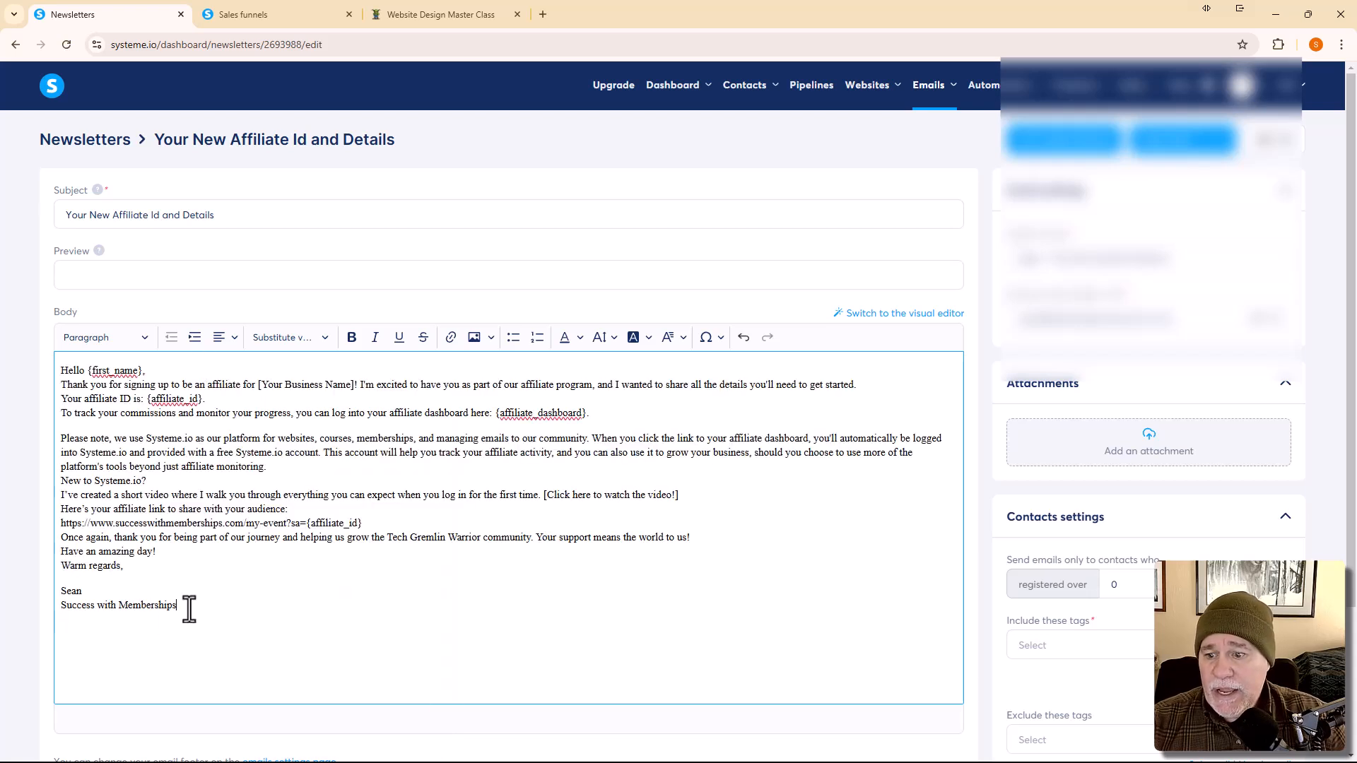
{"action": "left_click_drag", "start_coordinate": [182, 608], "coordinate": [26, 376]}
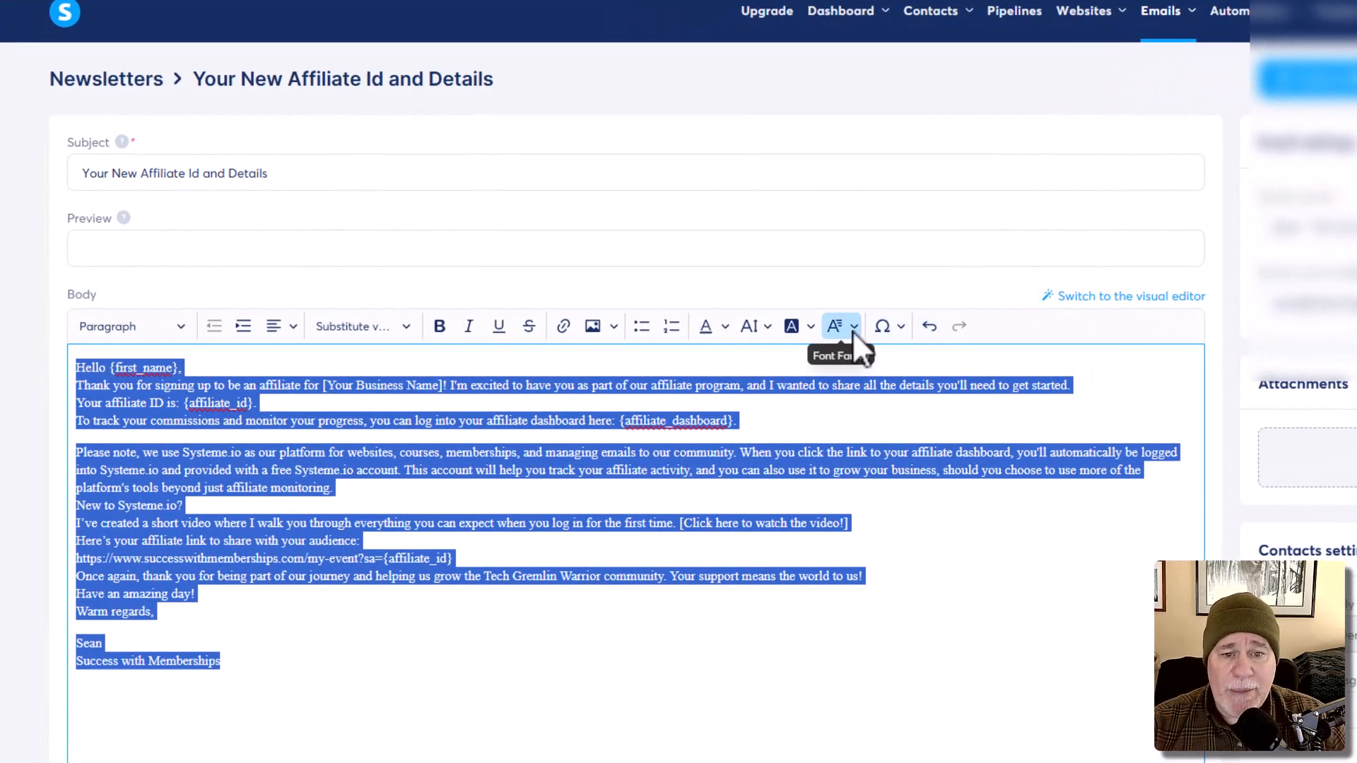
{"action": "left_click", "coordinate": [852, 331]}
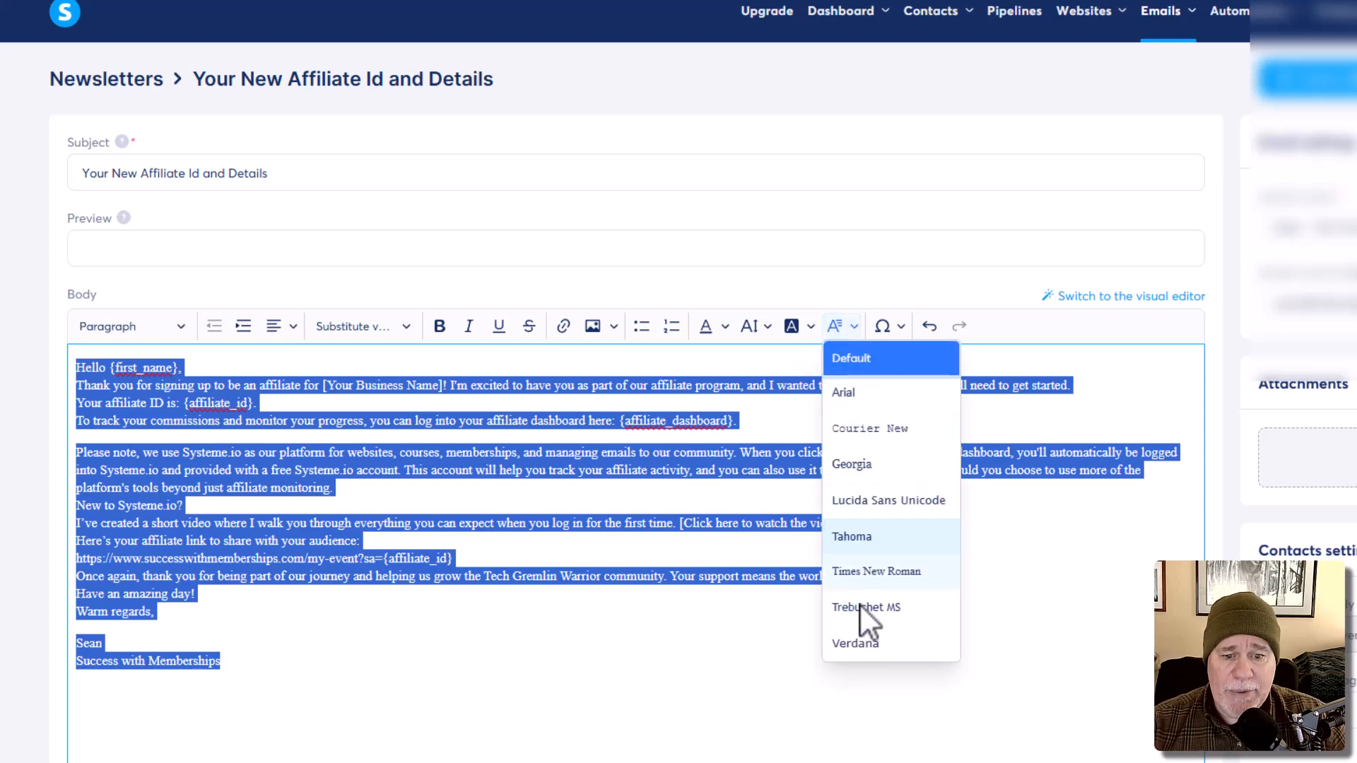
{"action": "left_click", "coordinate": [861, 649]}
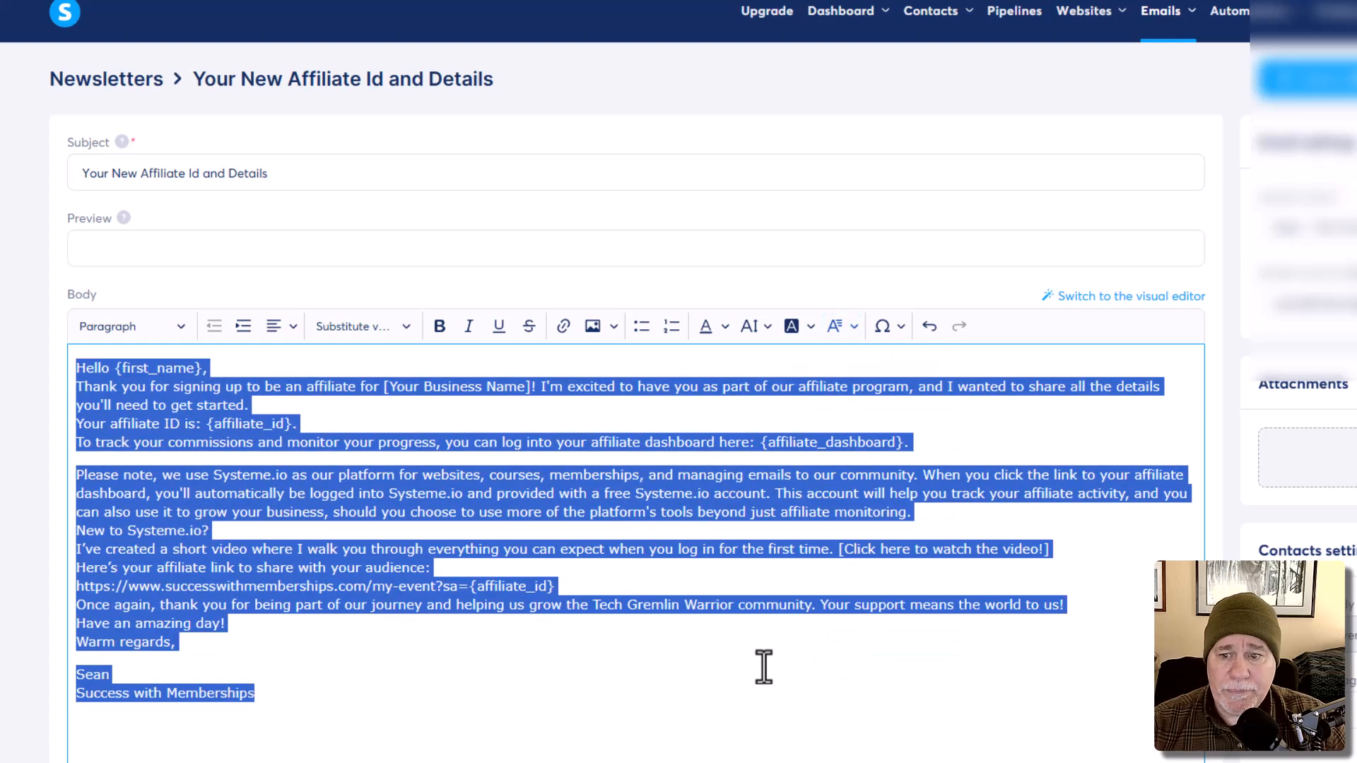
{"action": "left_click", "coordinate": [709, 669]}
Step: Add blank lines after the greeting, opening paragraph, monitoring paragraph and 'New to Systeme.io?'
{"action": "left_click", "coordinate": [278, 364]}
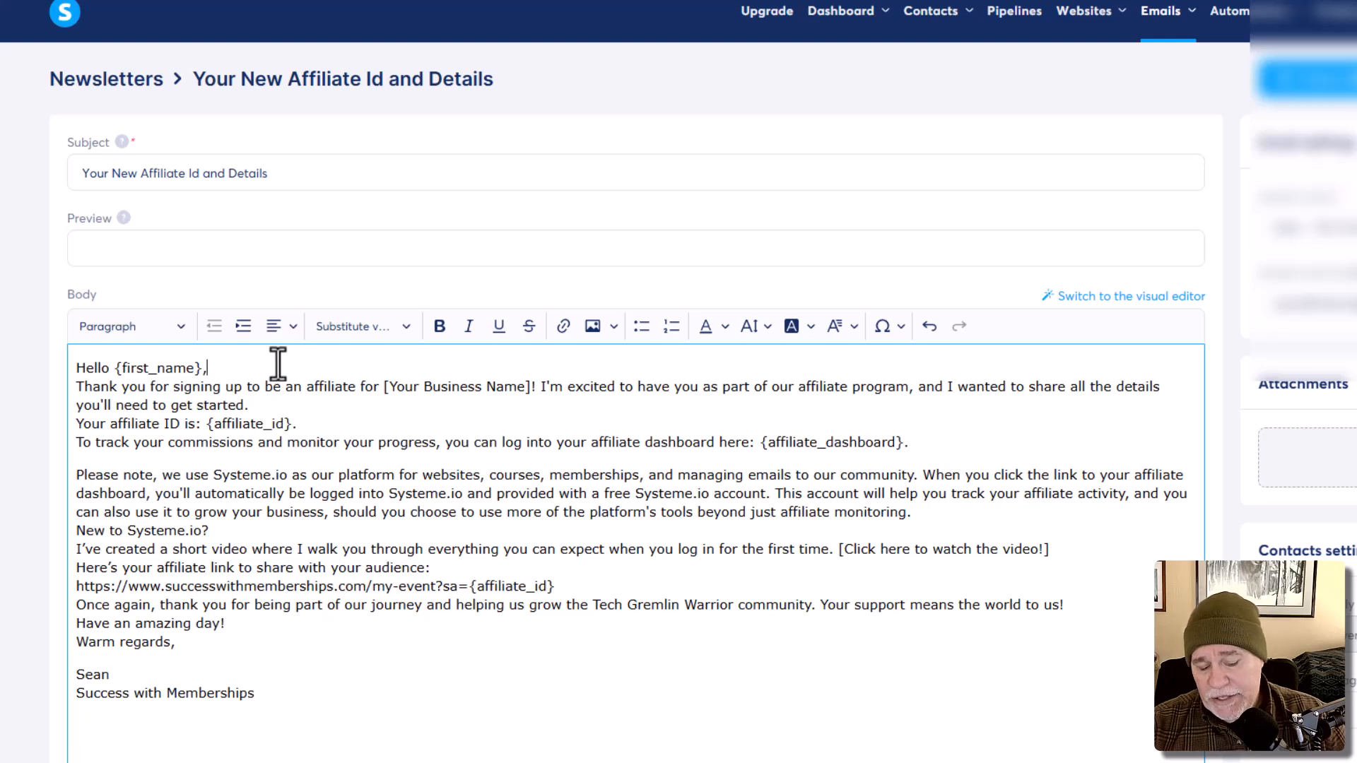
{"action": "key", "text": "Return"}
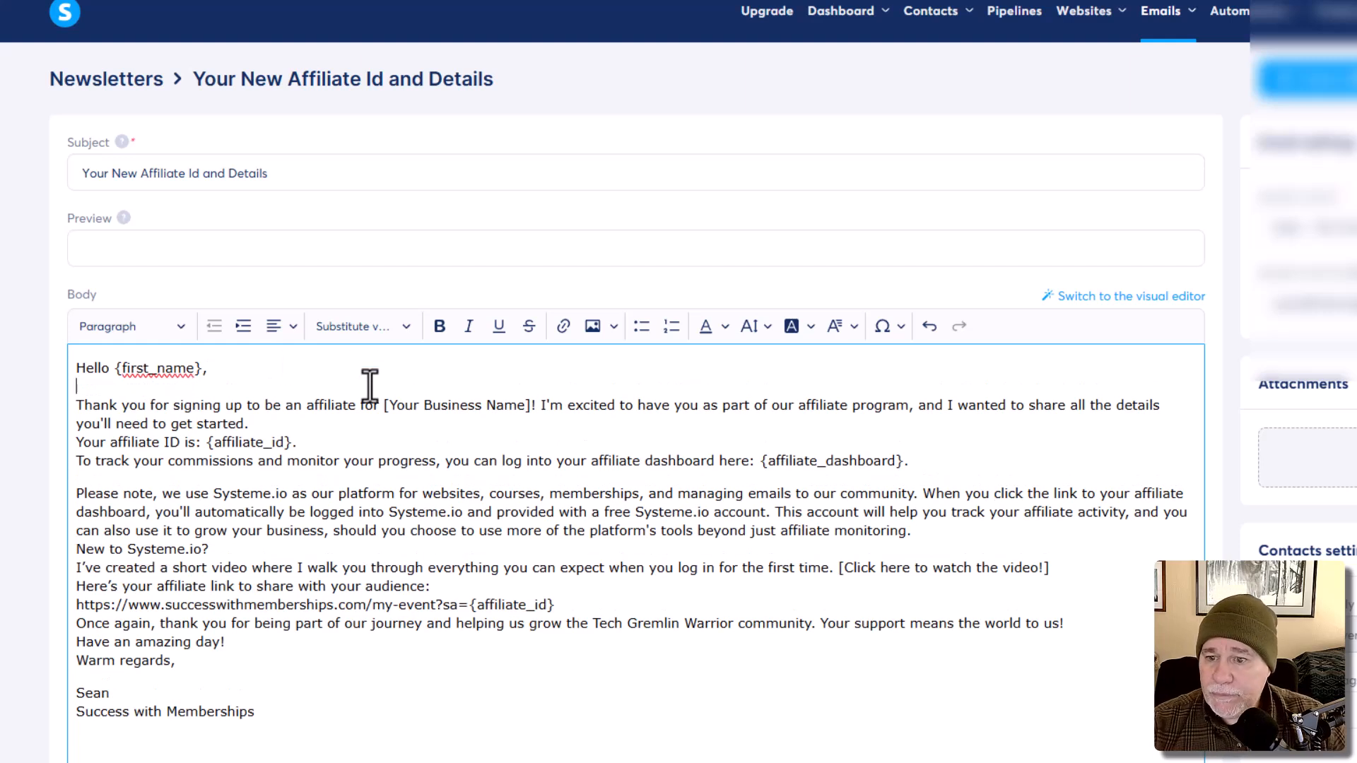
{"action": "left_click", "coordinate": [310, 422]}
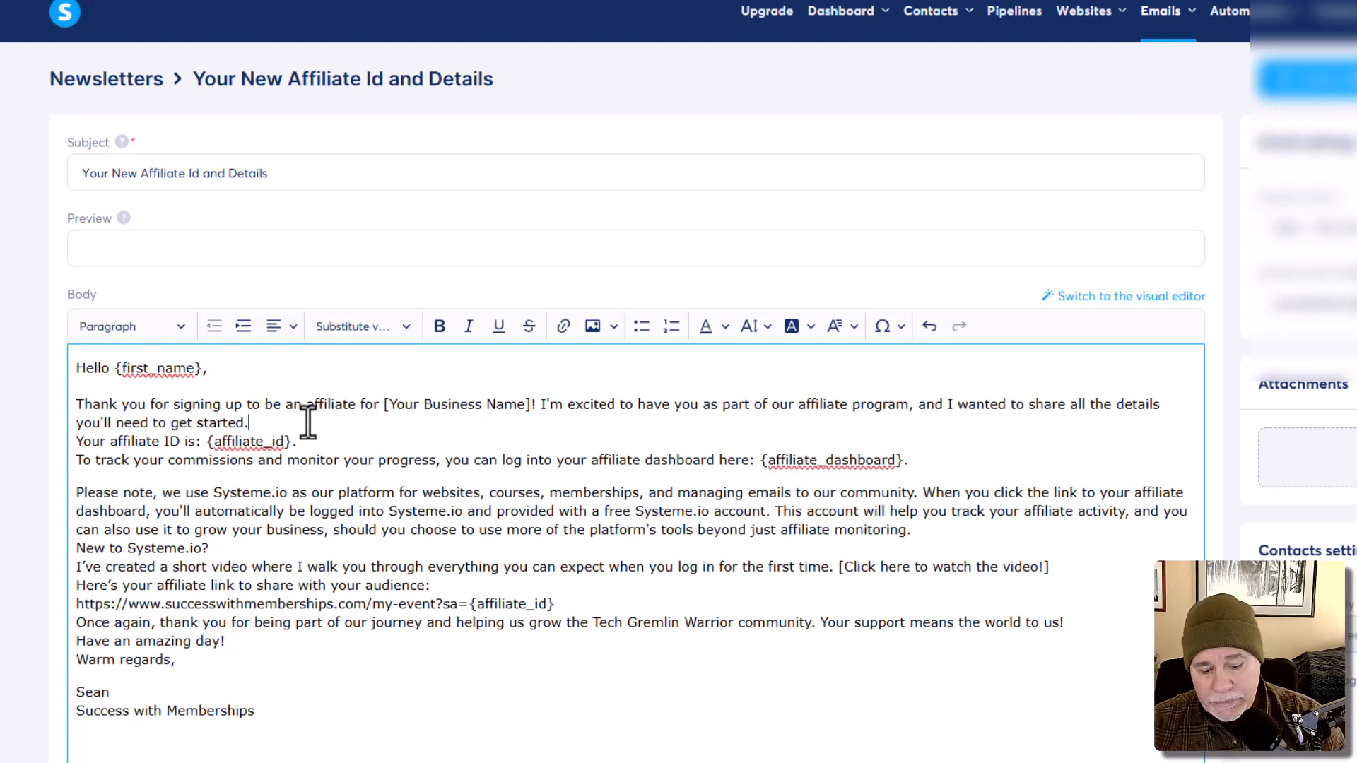
{"action": "key", "text": "Return"}
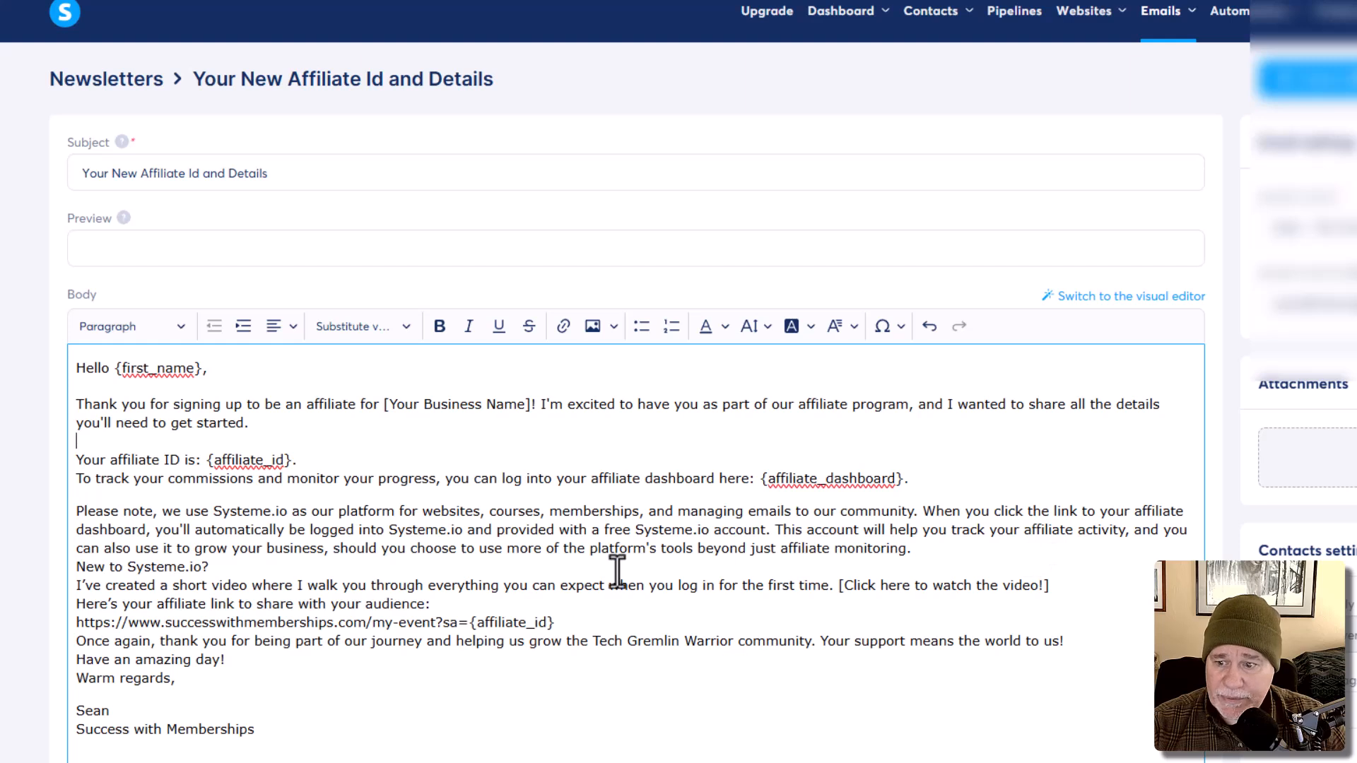
{"action": "left_click", "coordinate": [927, 549]}
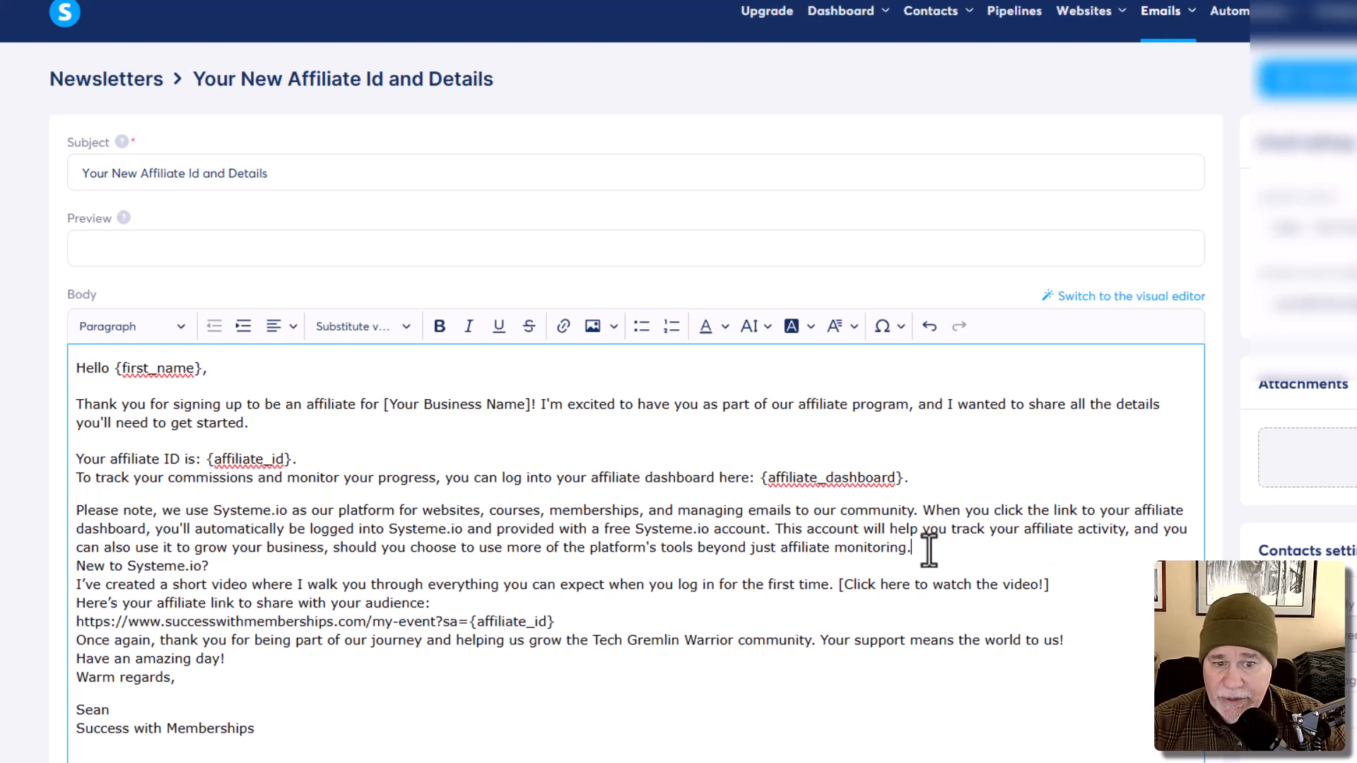
{"action": "key", "text": "Return"}
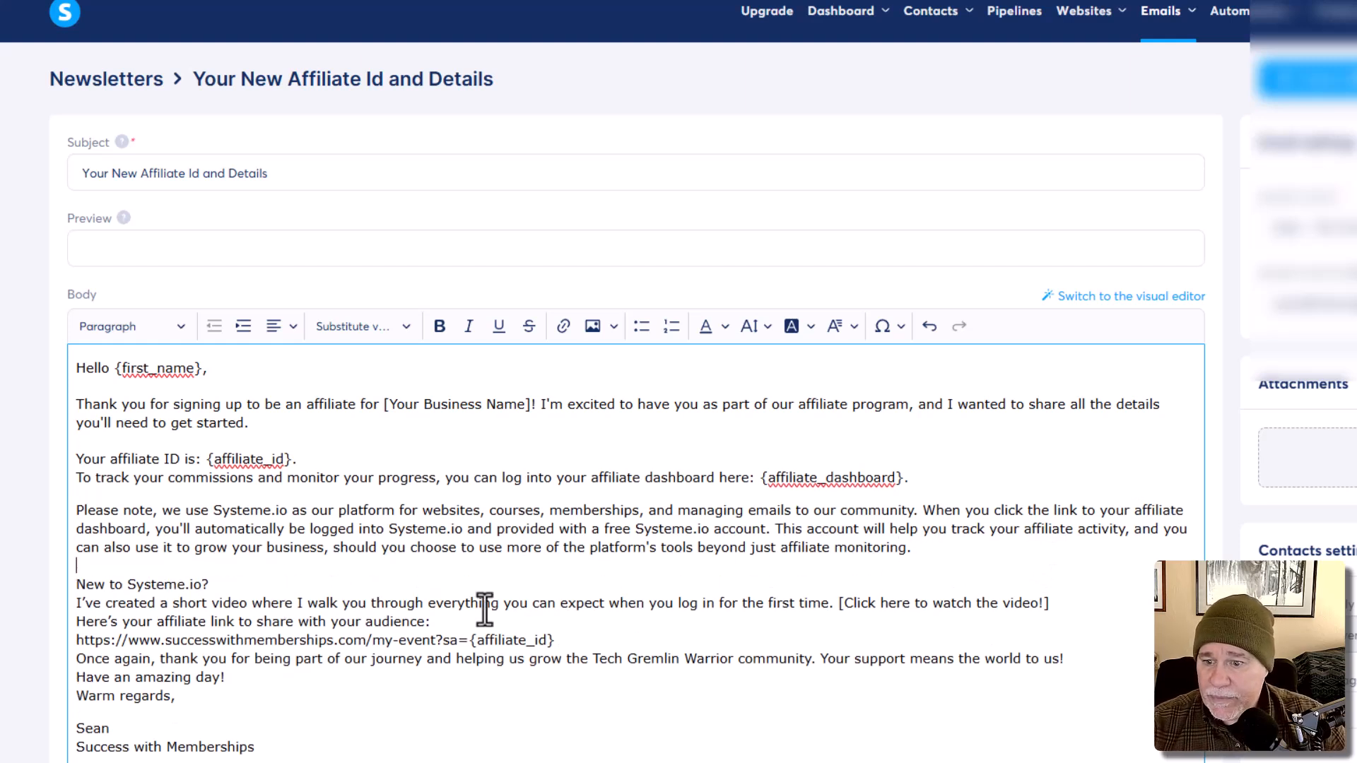
{"action": "left_click", "coordinate": [282, 586]}
{"action": "key", "text": "Return"}
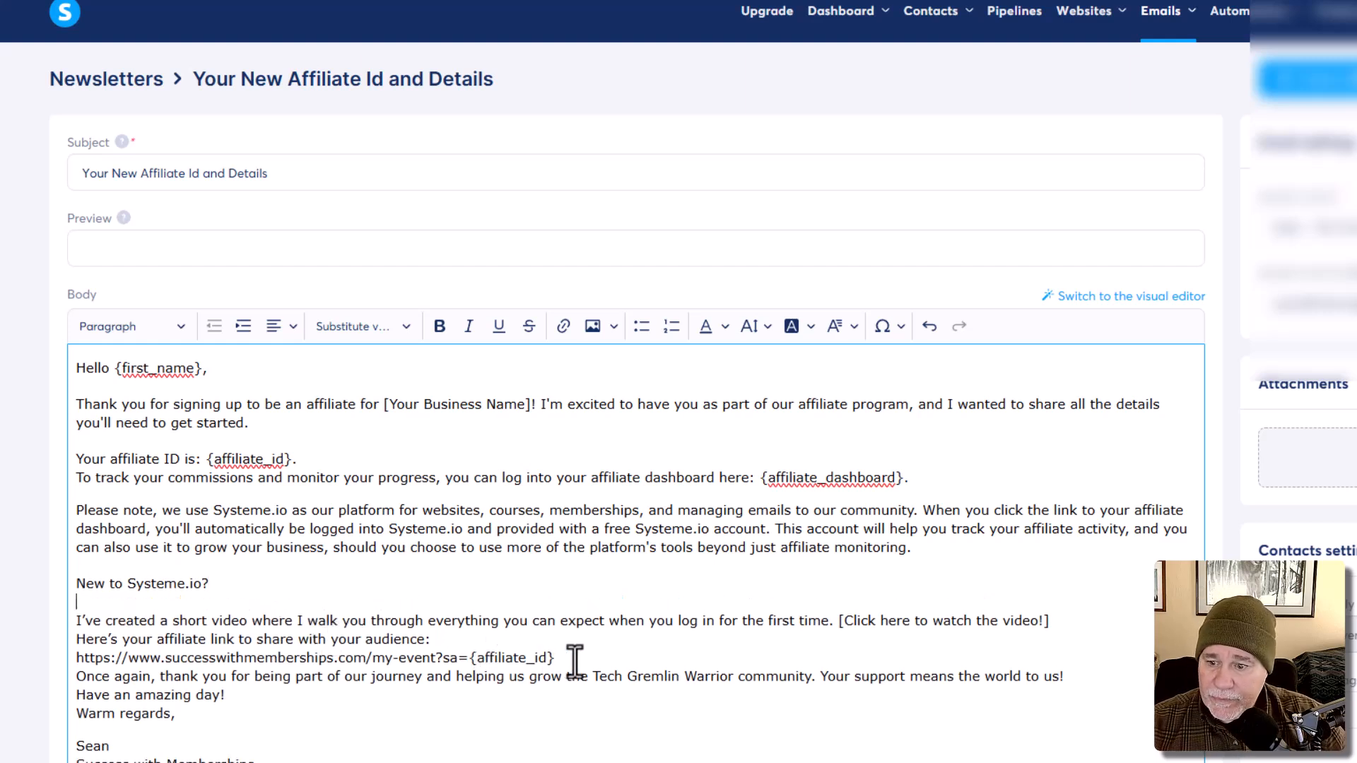
Step: Add line breaks after the video line, the affiliate link and 'Have an amazing day!'
{"action": "left_click", "coordinate": [1053, 620]}
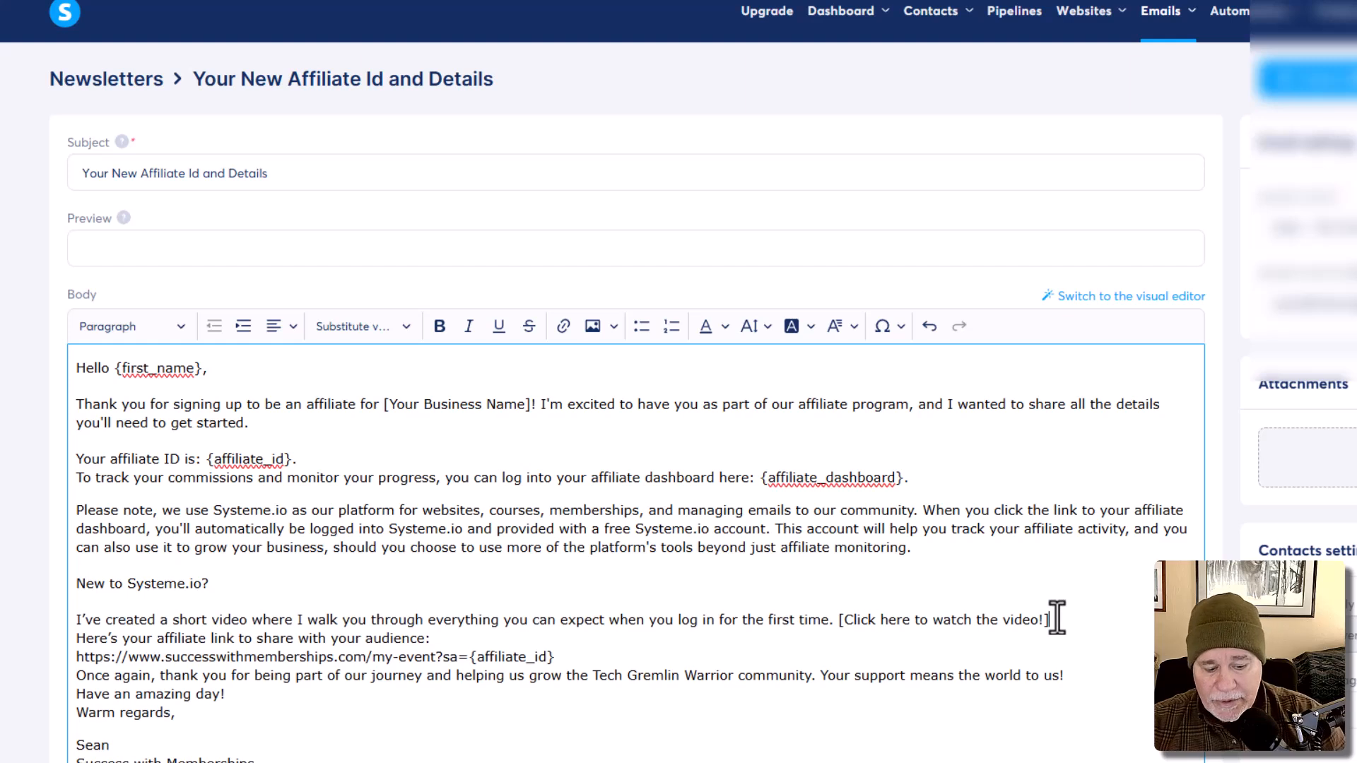
{"action": "key", "text": "Return"}
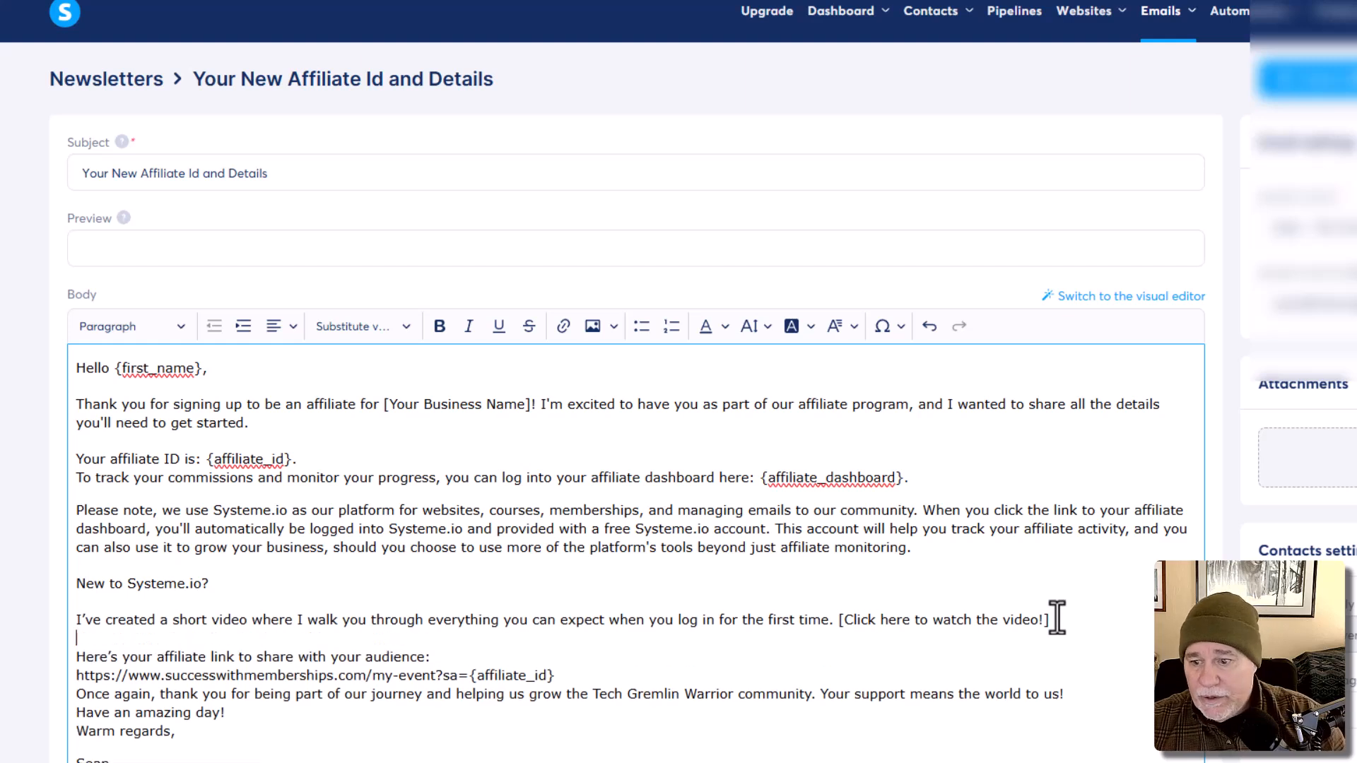
{"action": "left_click", "coordinate": [574, 672]}
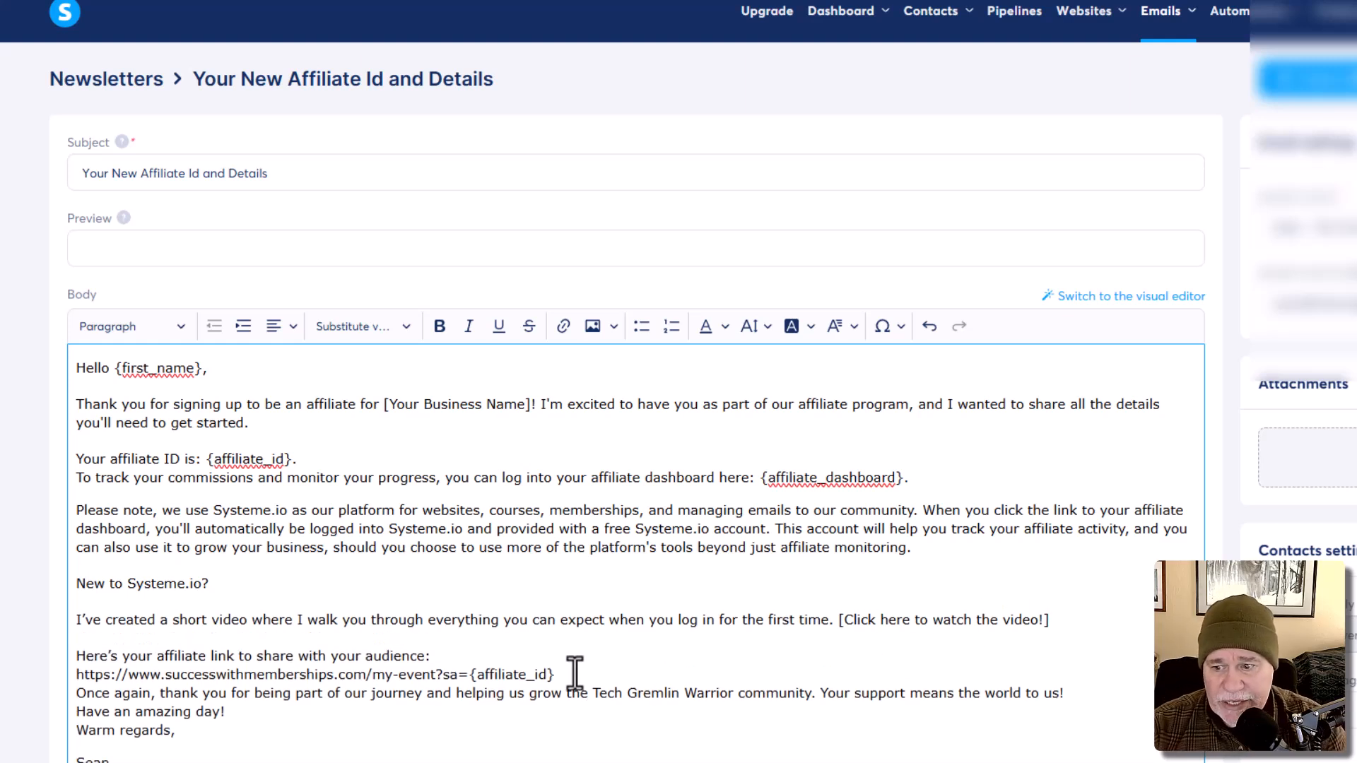
{"action": "key", "text": "Return"}
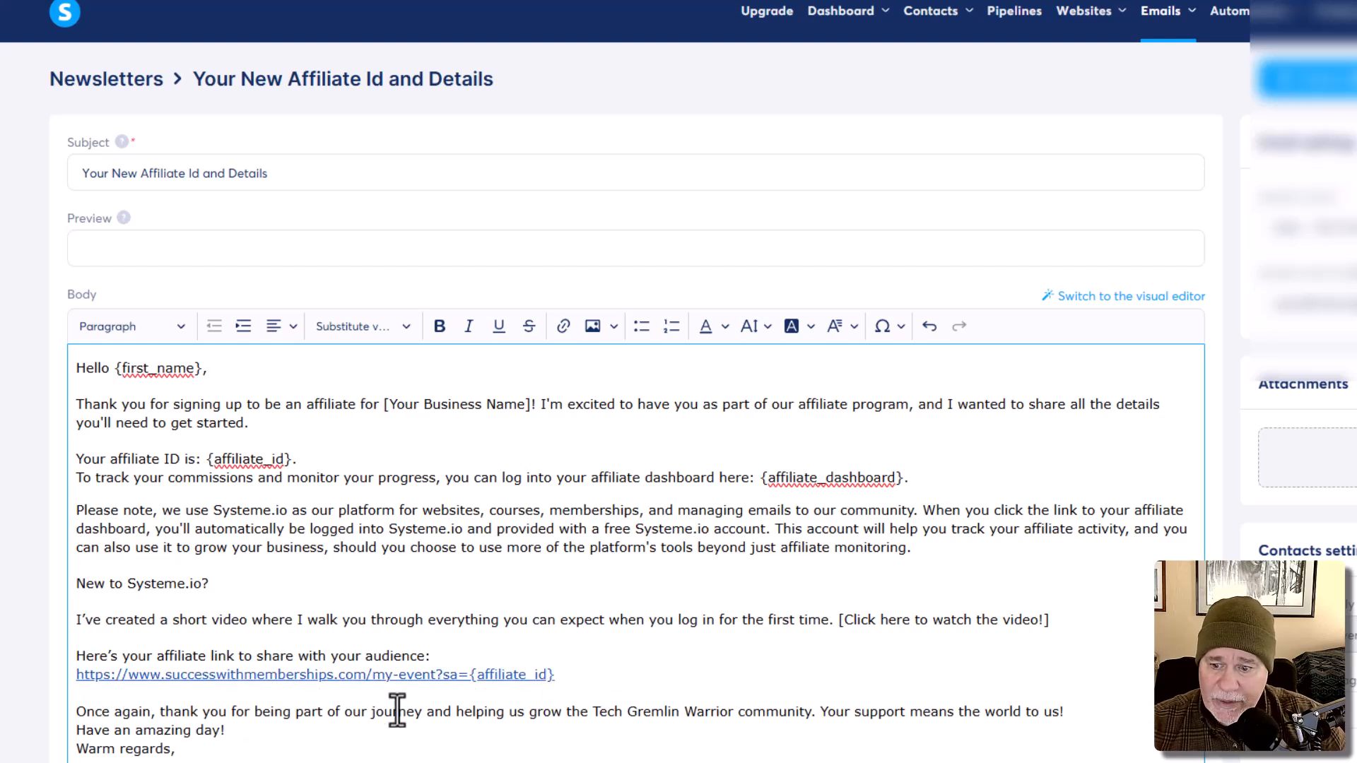
{"action": "left_click", "coordinate": [301, 733]}
{"action": "key", "text": "Return"}
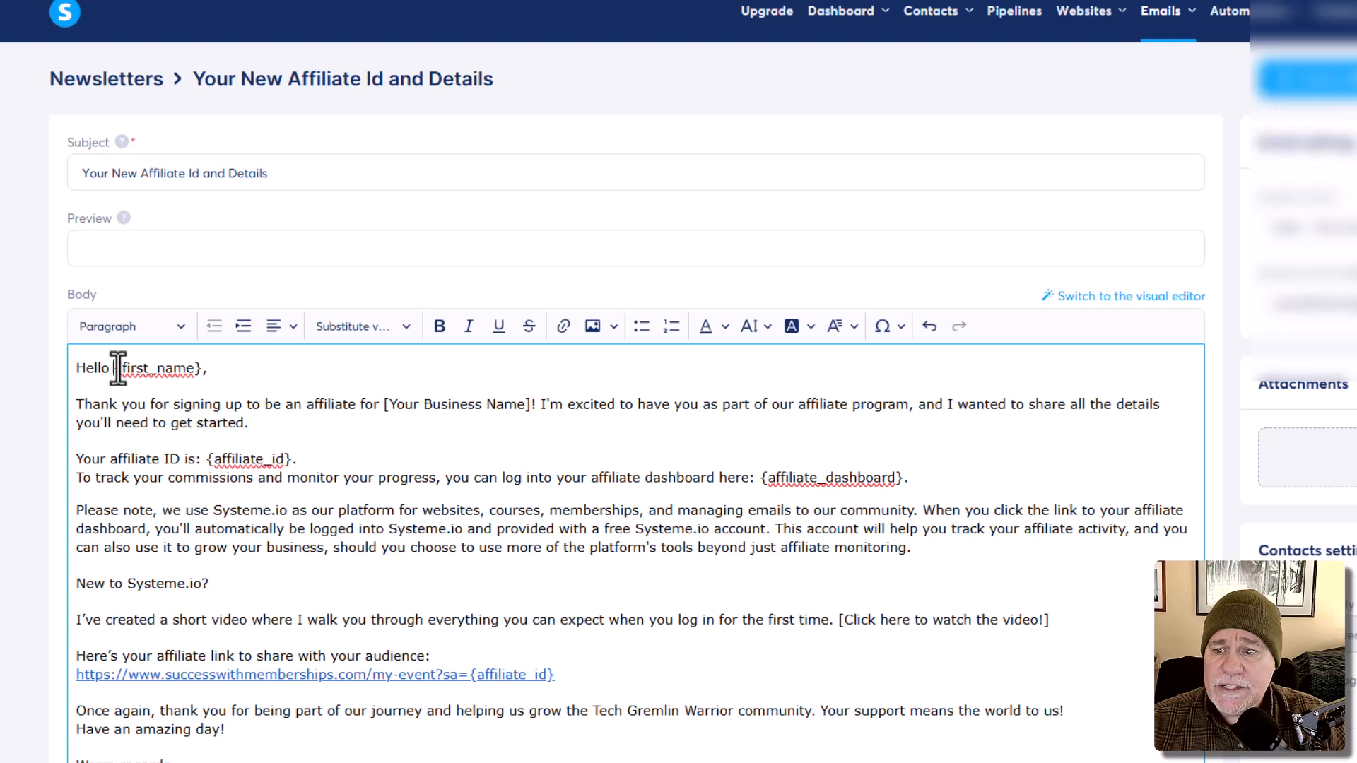
{"action": "left_click_drag", "start_coordinate": [113, 369], "coordinate": [202, 371]}
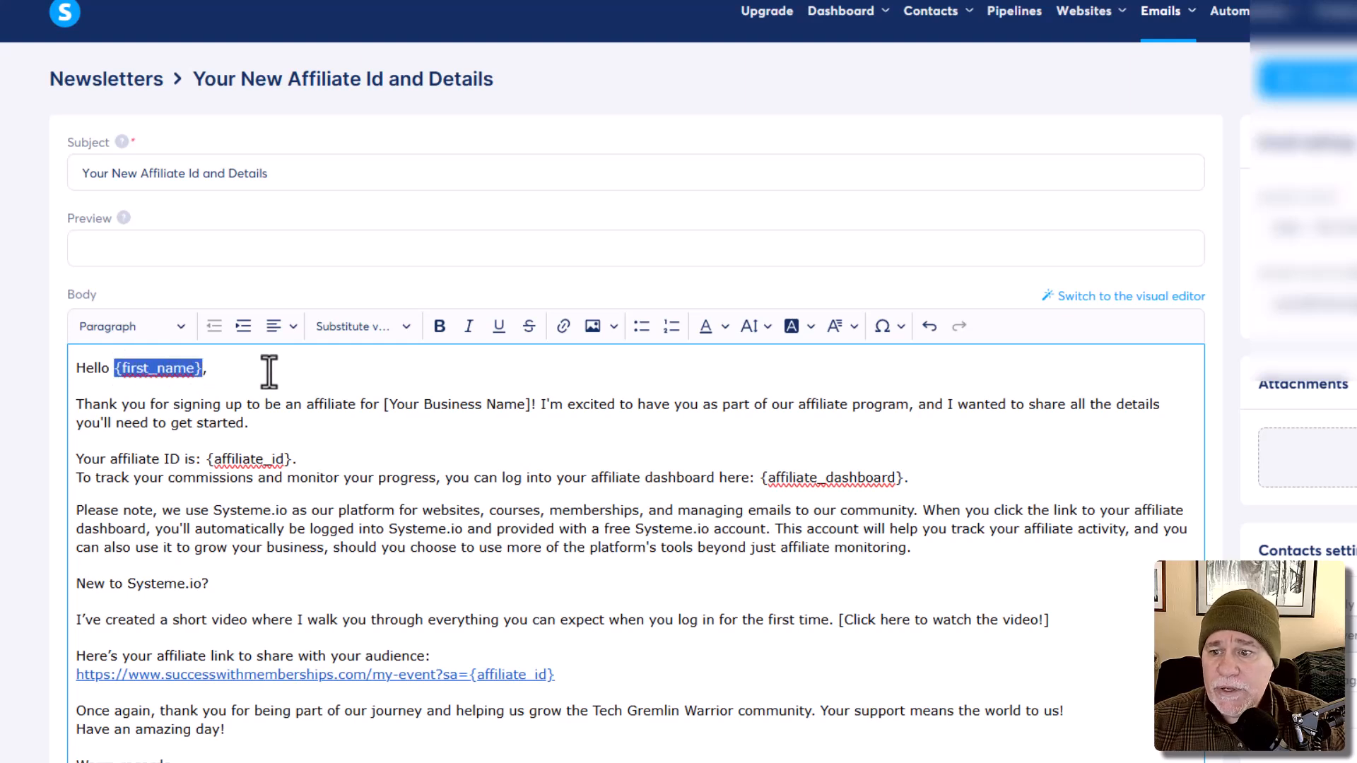
{"action": "left_click", "coordinate": [269, 373]}
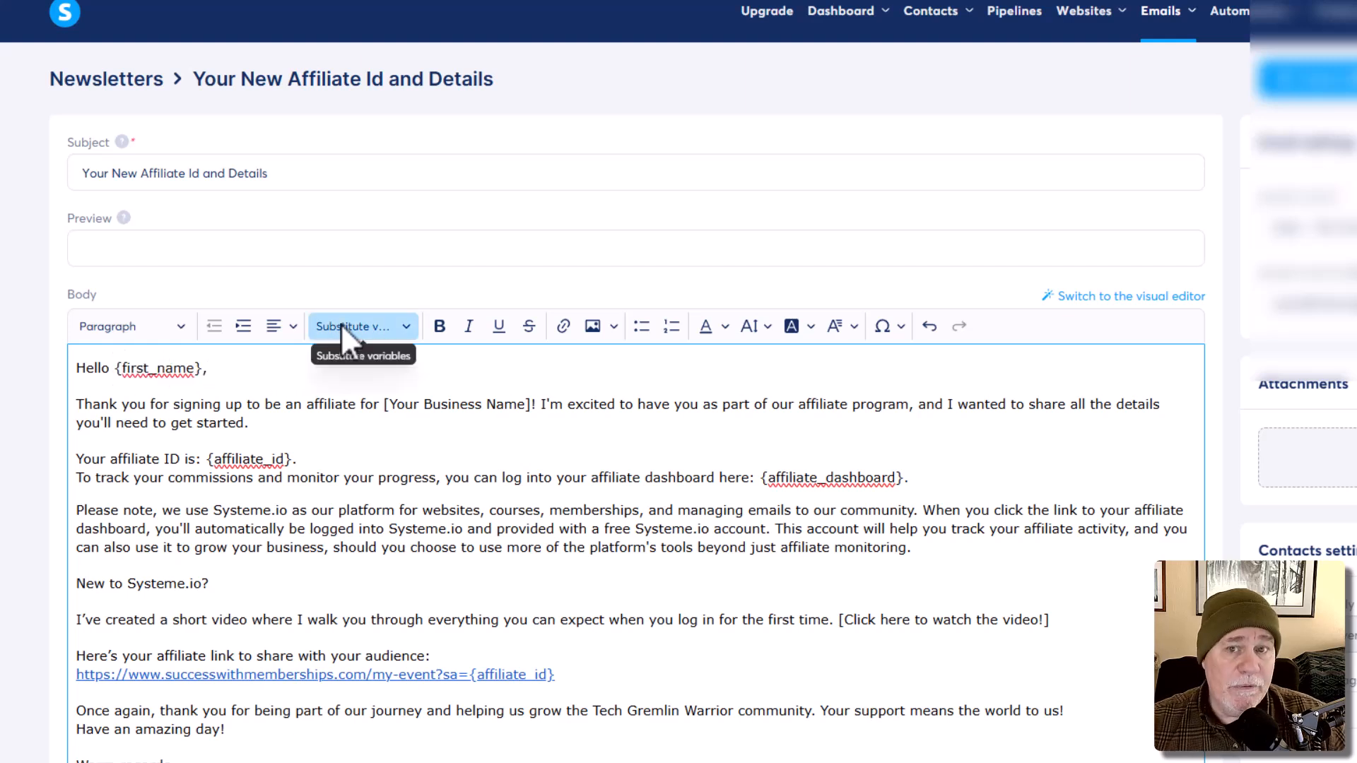
{"action": "left_click", "coordinate": [406, 323]}
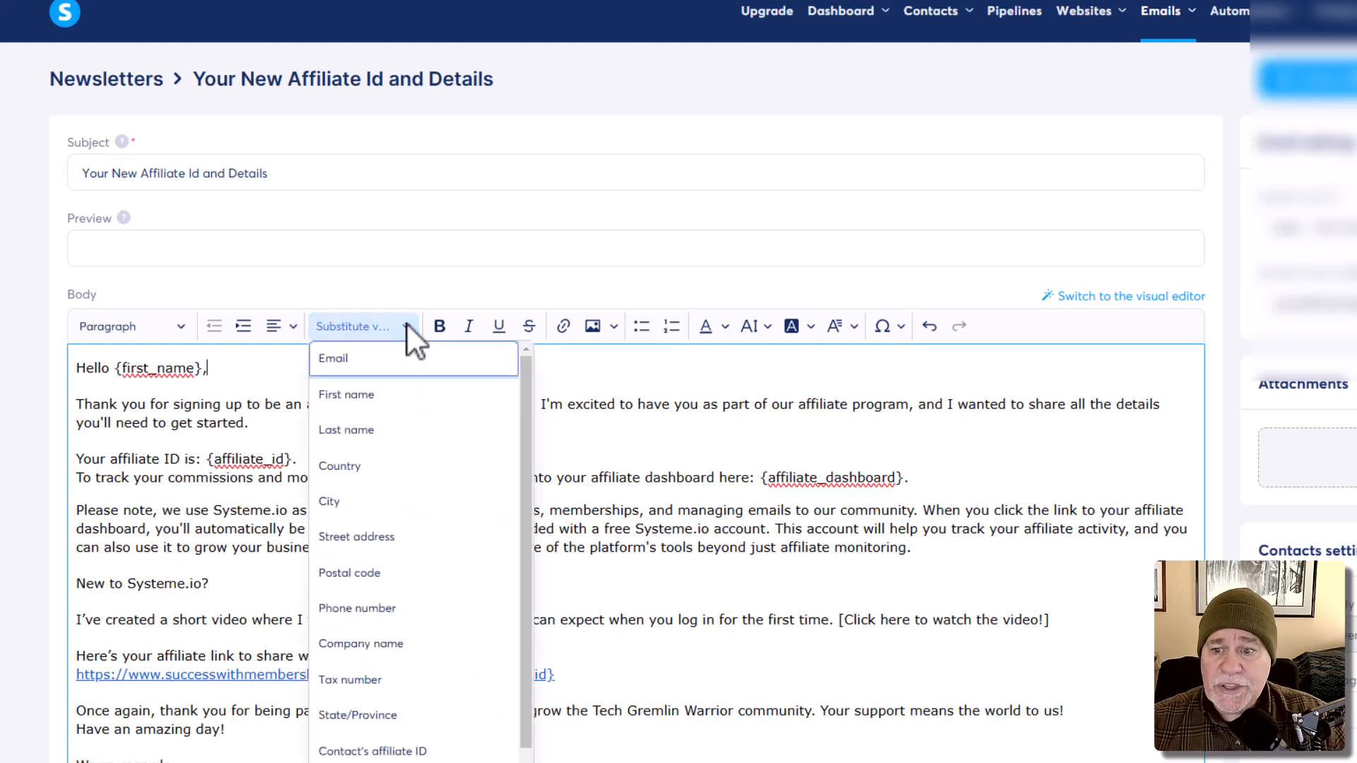
{"action": "left_click", "coordinate": [365, 397]}
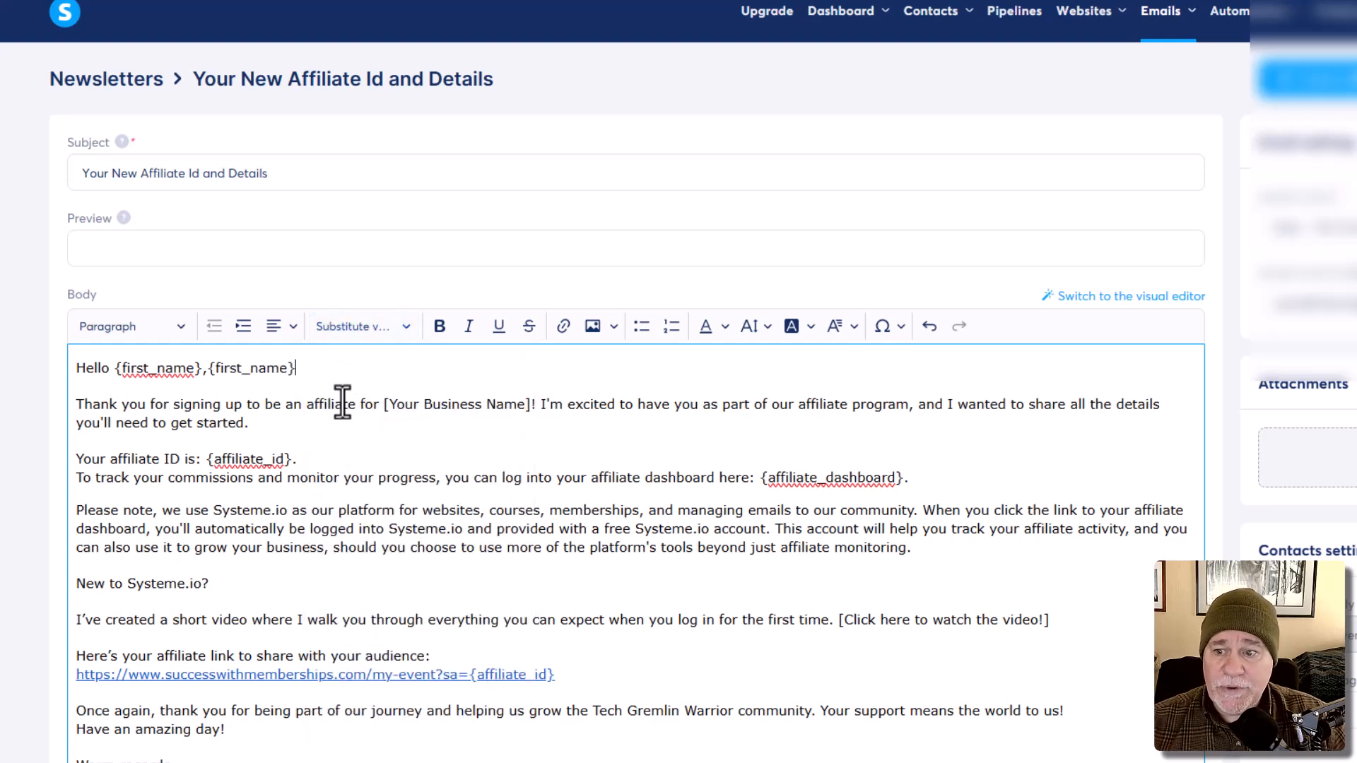
{"action": "left_click_drag", "start_coordinate": [210, 368], "coordinate": [118, 371]}
{"action": "key", "text": "BackSpace"}
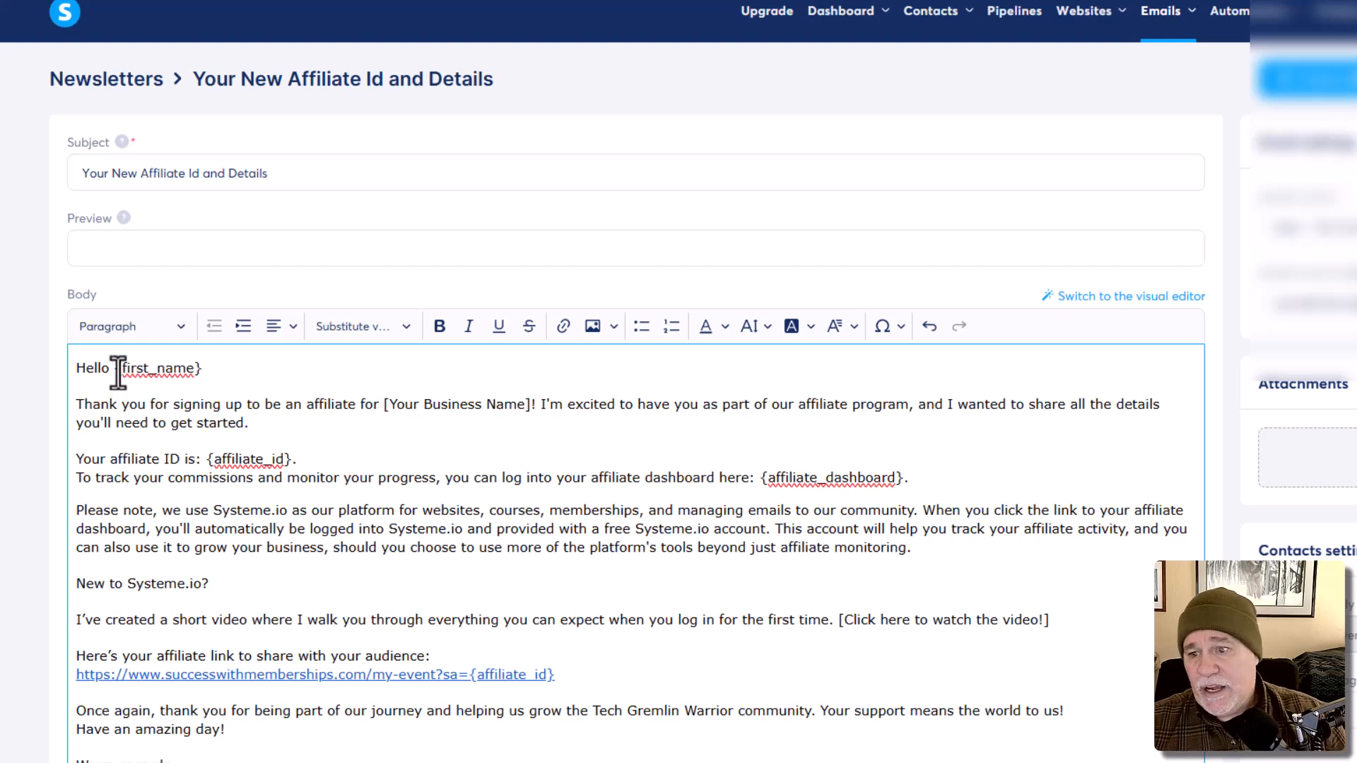
{"action": "left_click", "coordinate": [208, 367]}
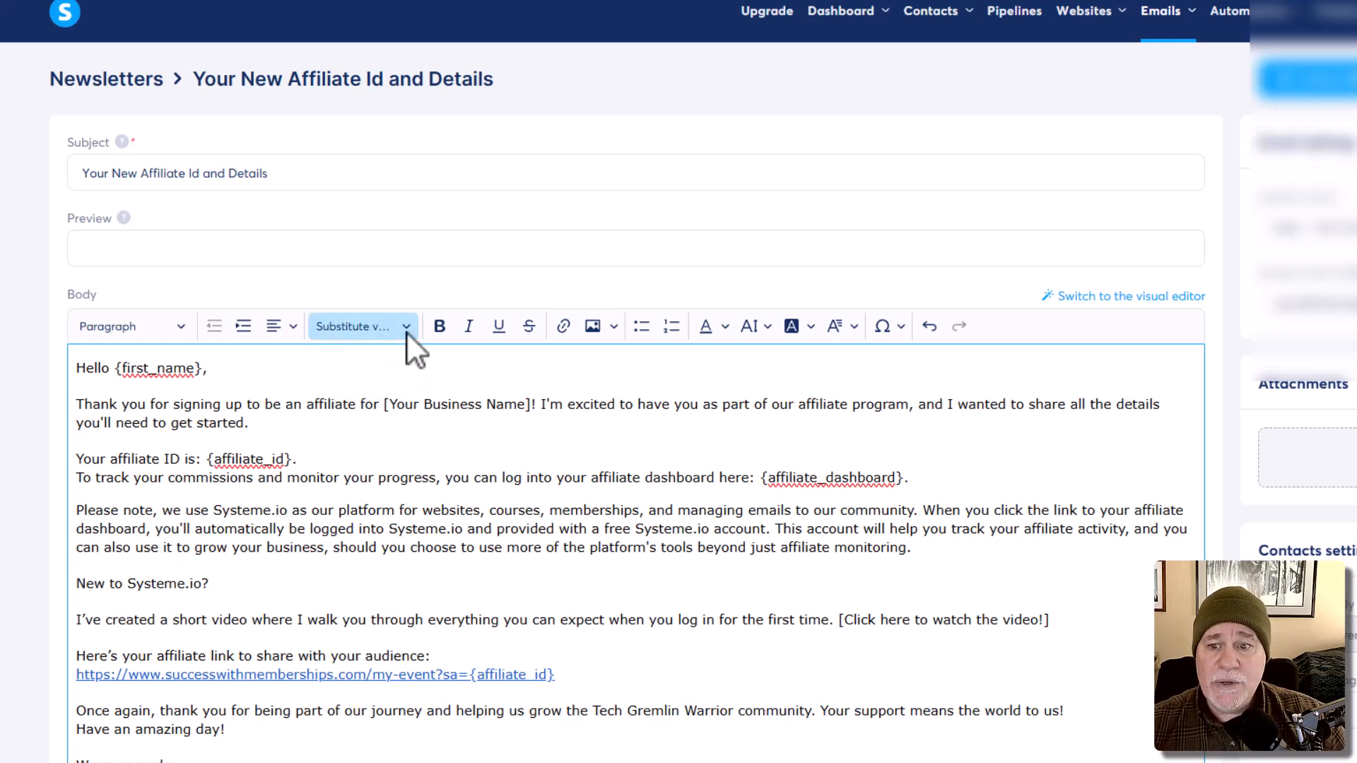
{"action": "left_click", "coordinate": [386, 332]}
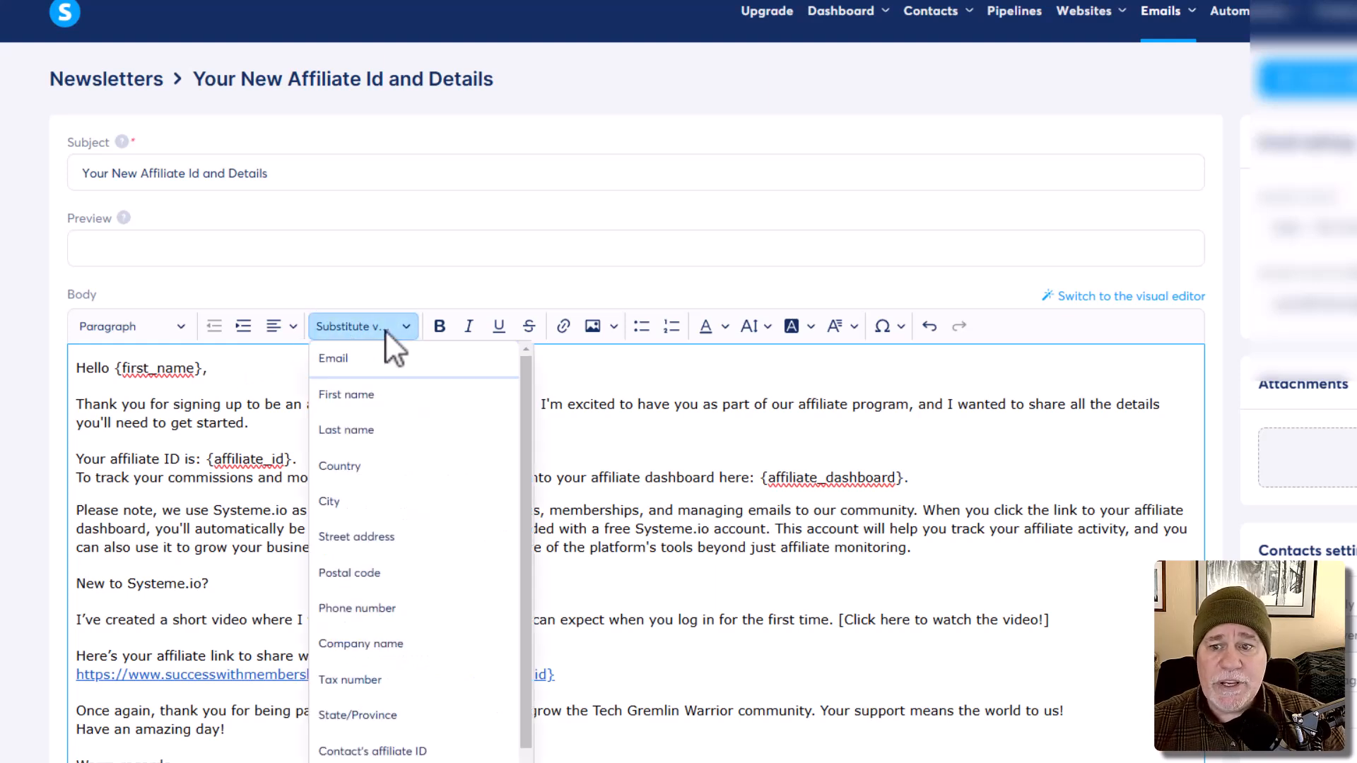
{"action": "left_click", "coordinate": [444, 304]}
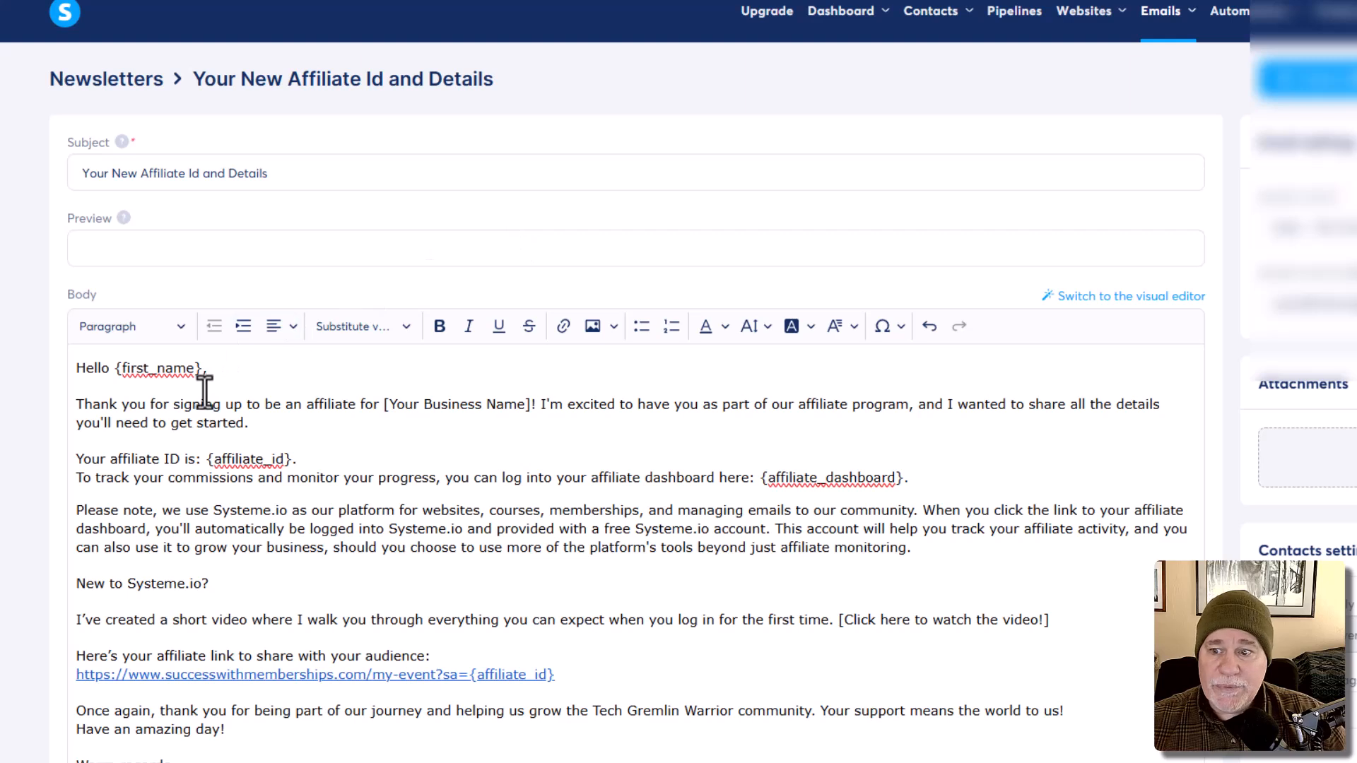
{"action": "left_click", "coordinate": [173, 385]}
{"action": "left_click", "coordinate": [158, 367]}
{"action": "key", "text": "BackSpace"}
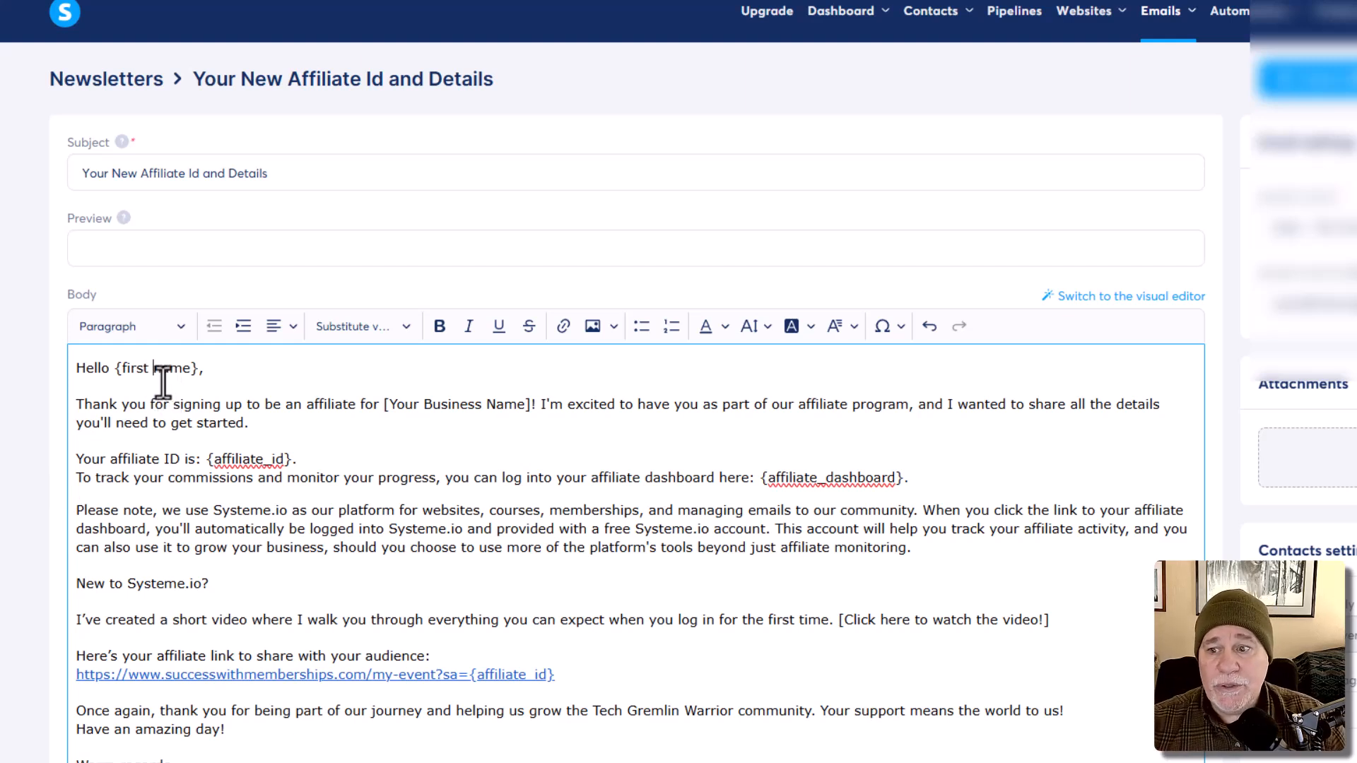
{"action": "key", "text": "BackSpace"}
{"action": "type", "text": "-"}
{"action": "key", "text": "BackSpace"}
{"action": "type", "text": "_"}
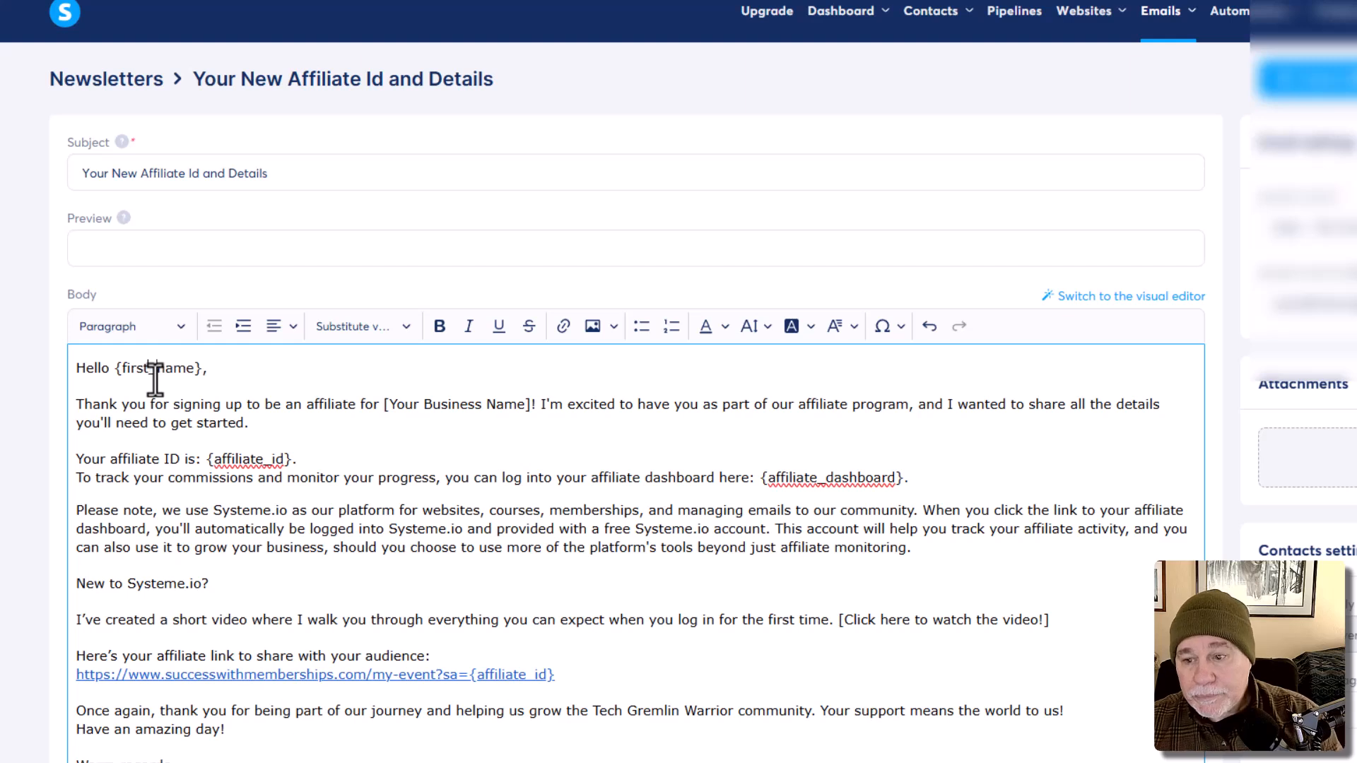
{"action": "left_click", "coordinate": [257, 378]}
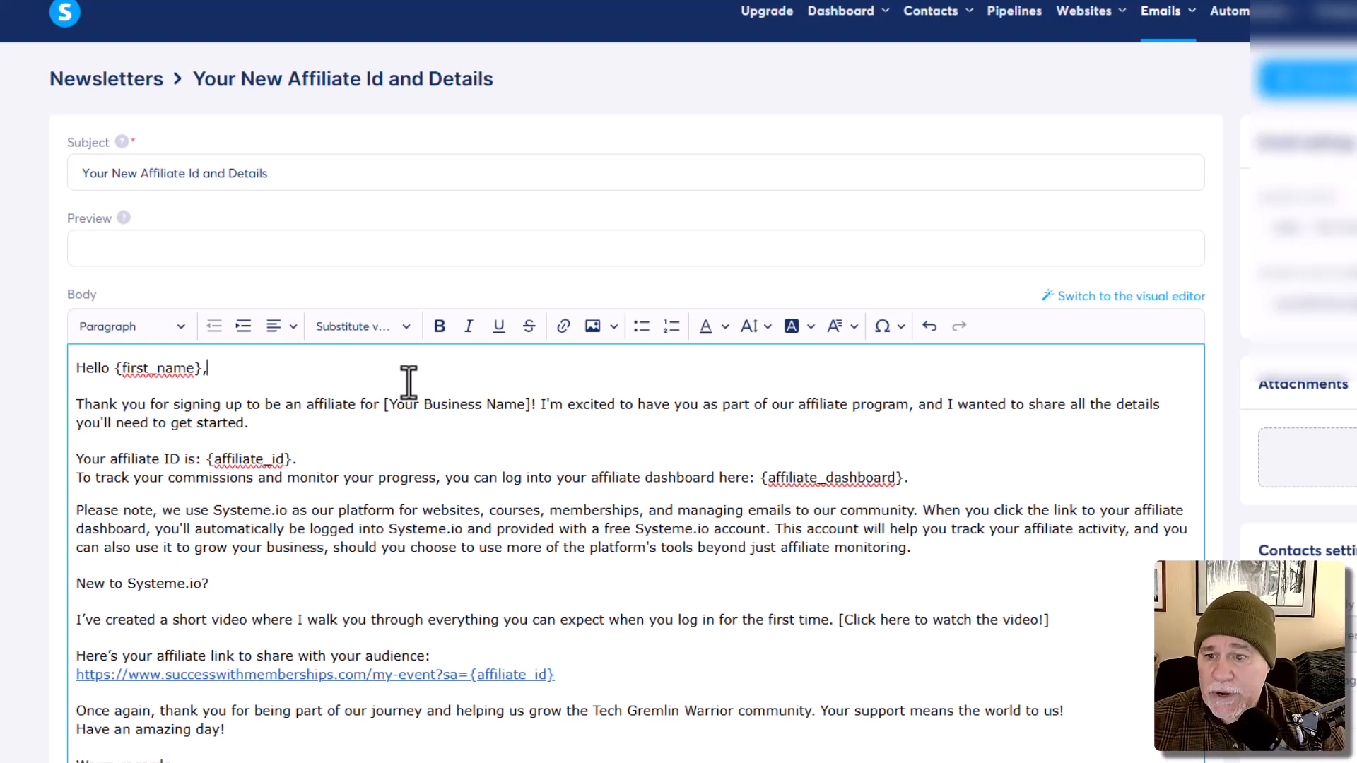
{"action": "scroll", "coordinate": [600, 420], "scroll_direction": "down", "scroll_amount": 1}
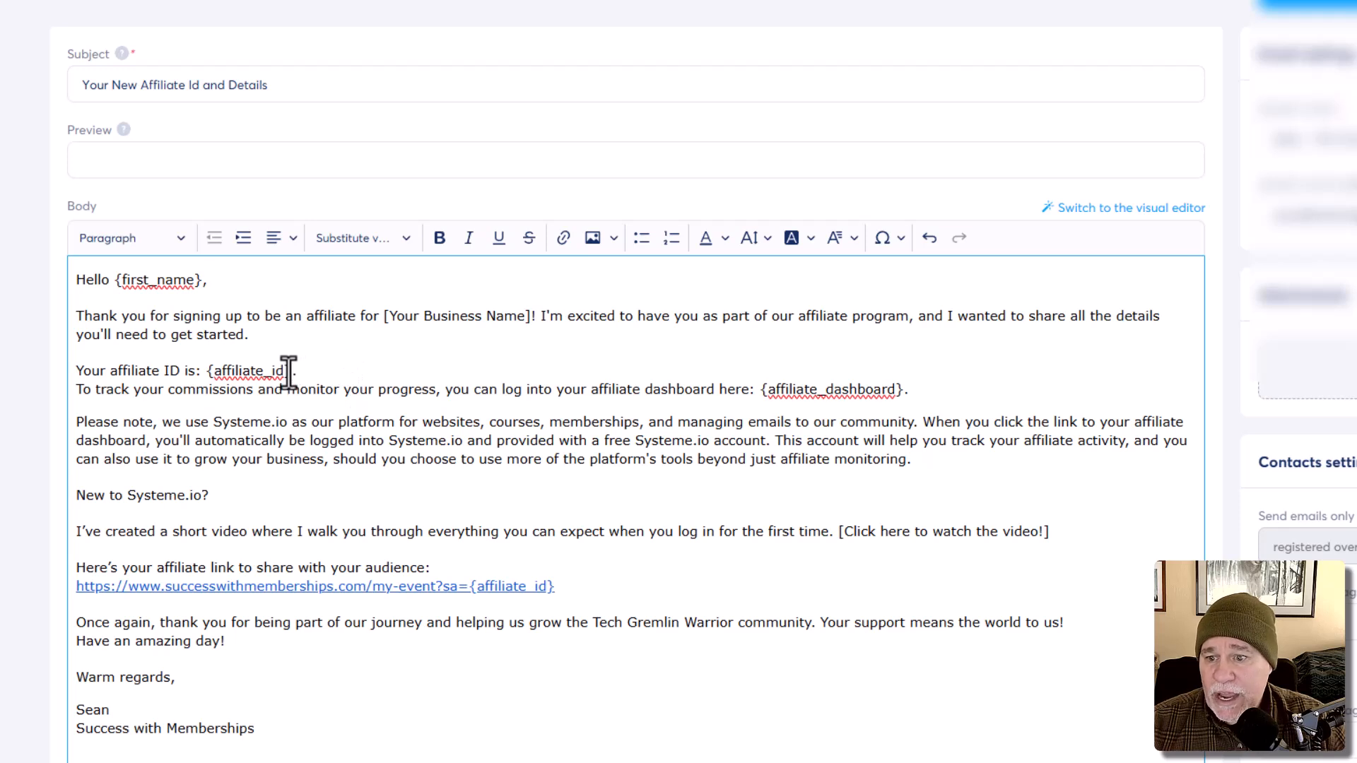
{"action": "left_click_drag", "start_coordinate": [289, 372], "coordinate": [204, 374]}
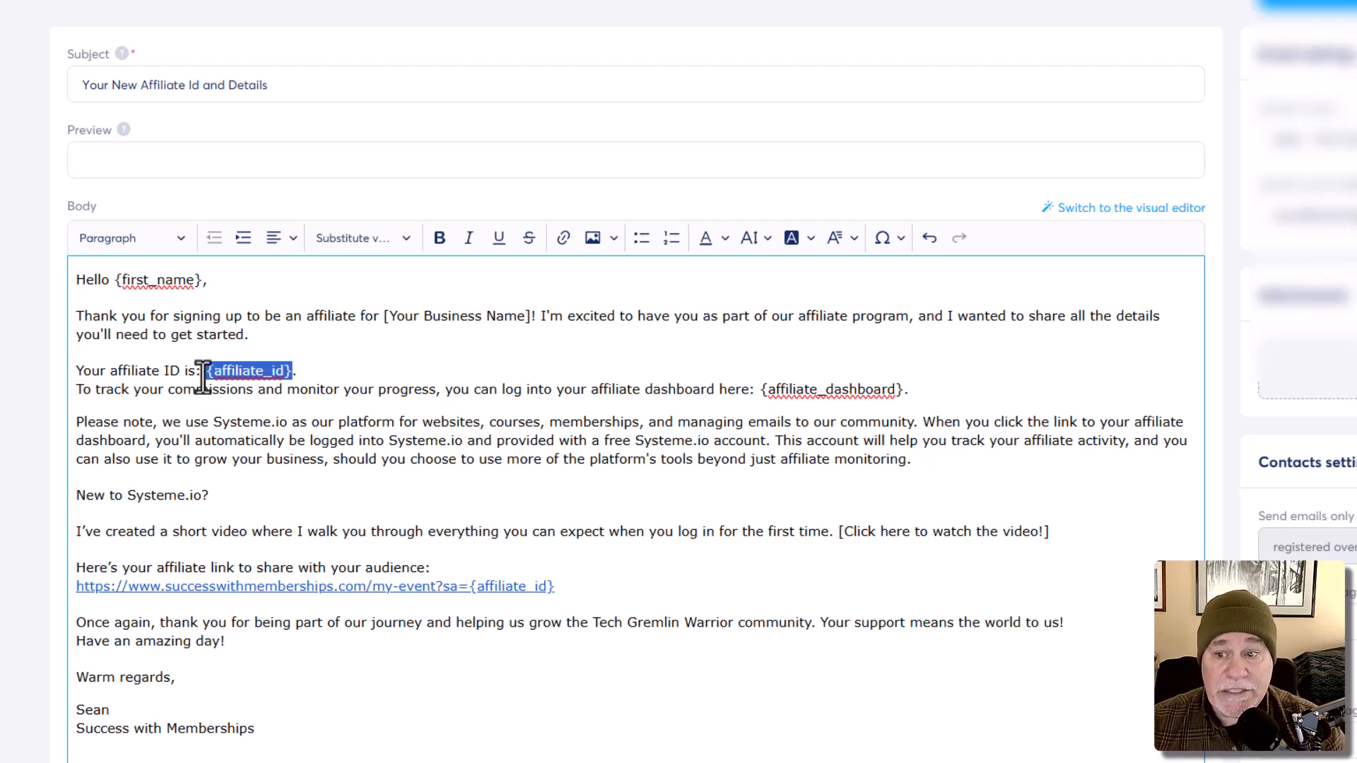
{"action": "key", "text": "BackSpace"}
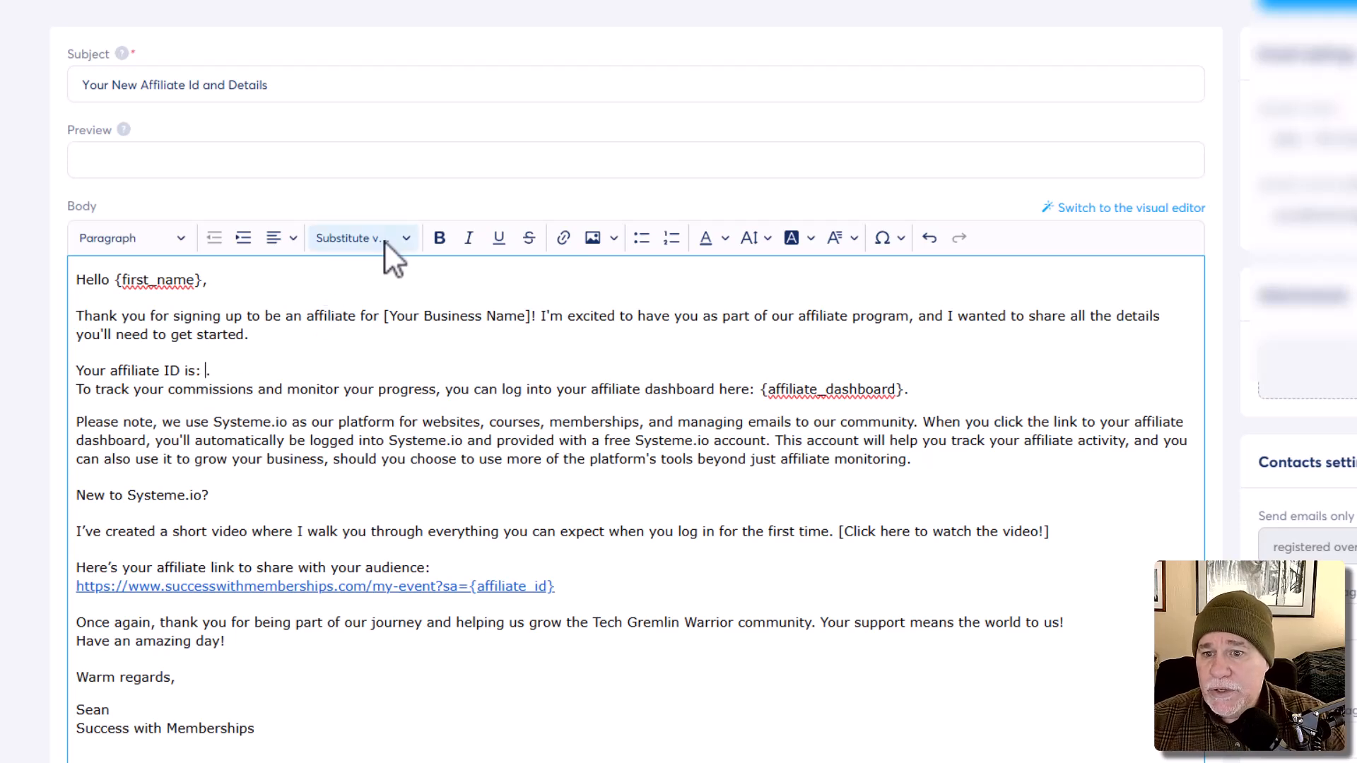
{"action": "left_click", "coordinate": [409, 240]}
{"action": "scroll", "coordinate": [404, 476], "scroll_direction": "down", "scroll_amount": 1}
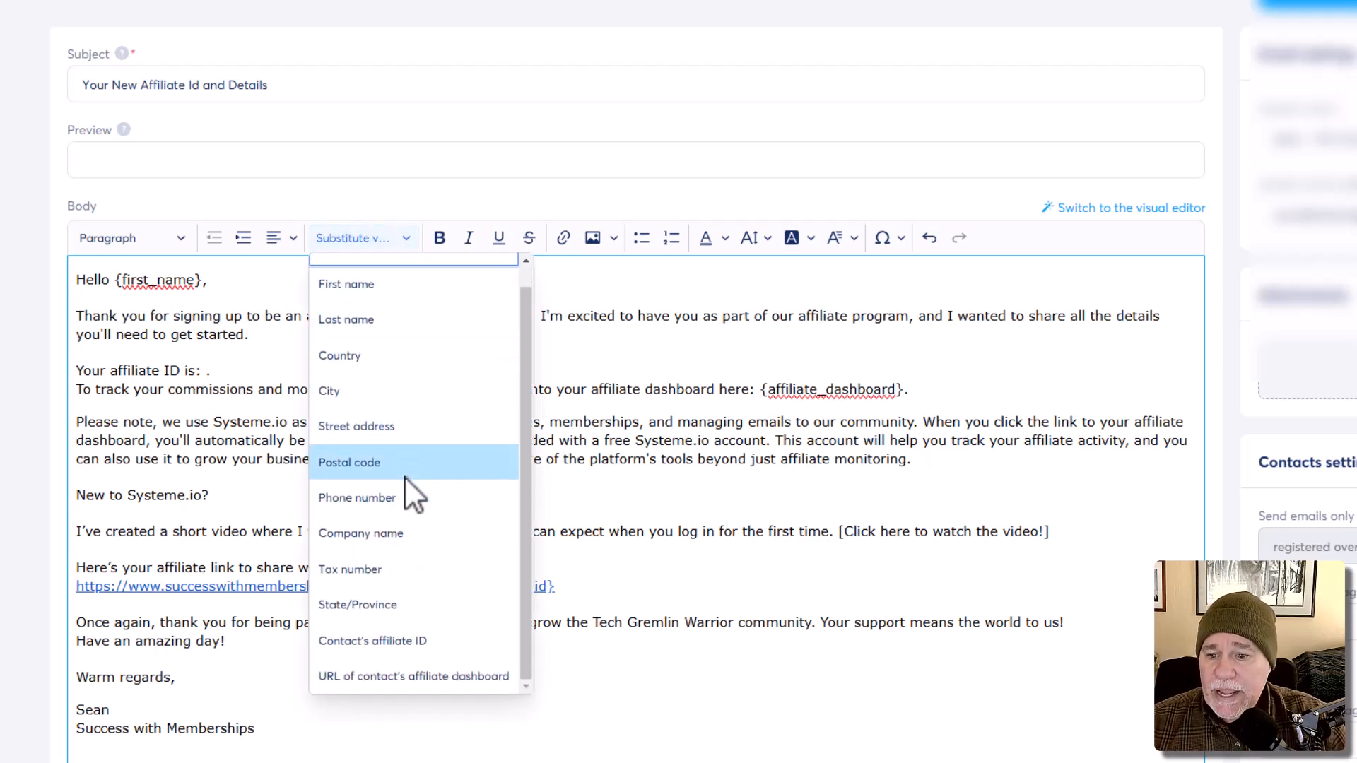
{"action": "scroll", "coordinate": [405, 537], "scroll_direction": "up", "scroll_amount": 3}
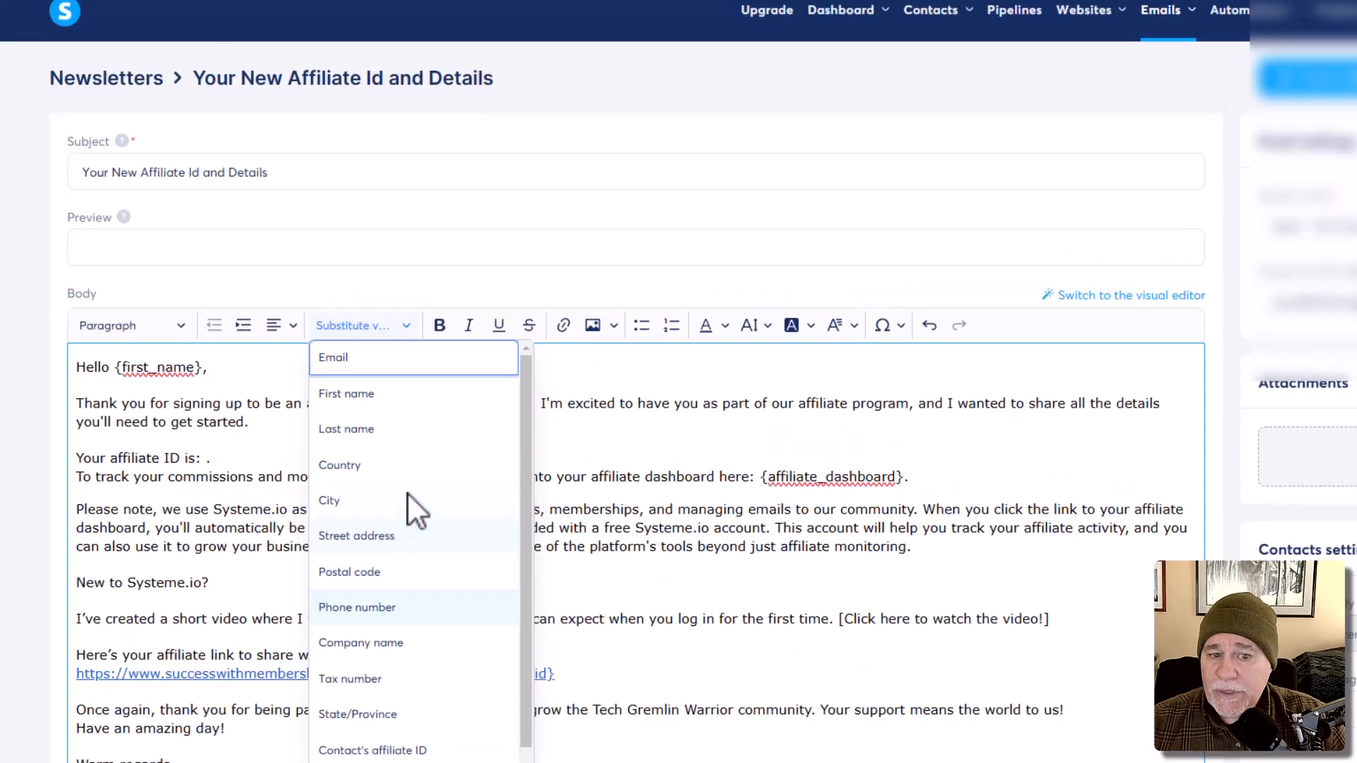
{"action": "scroll", "coordinate": [508, 512], "scroll_direction": "down", "scroll_amount": 1}
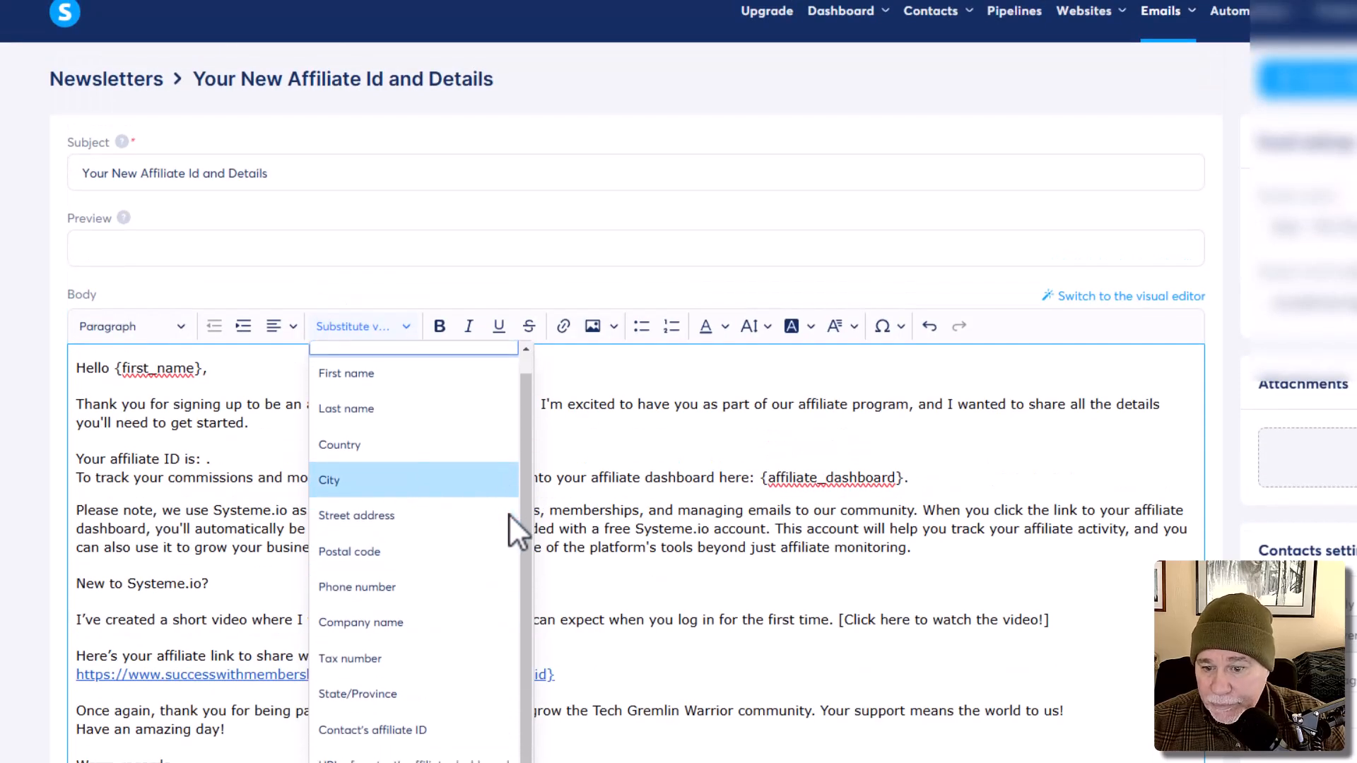
{"action": "left_click", "coordinate": [420, 735]}
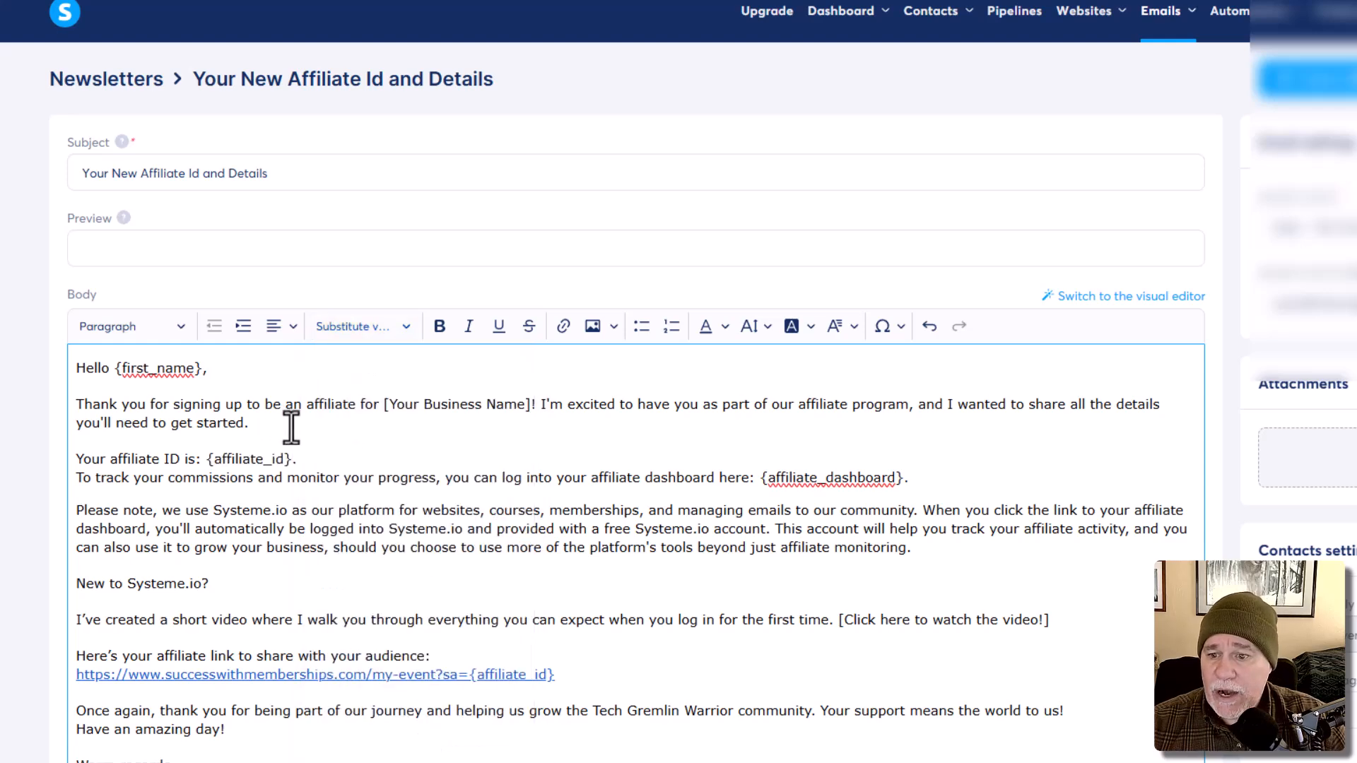
{"action": "scroll", "coordinate": [346, 453], "scroll_direction": "down", "scroll_amount": 1}
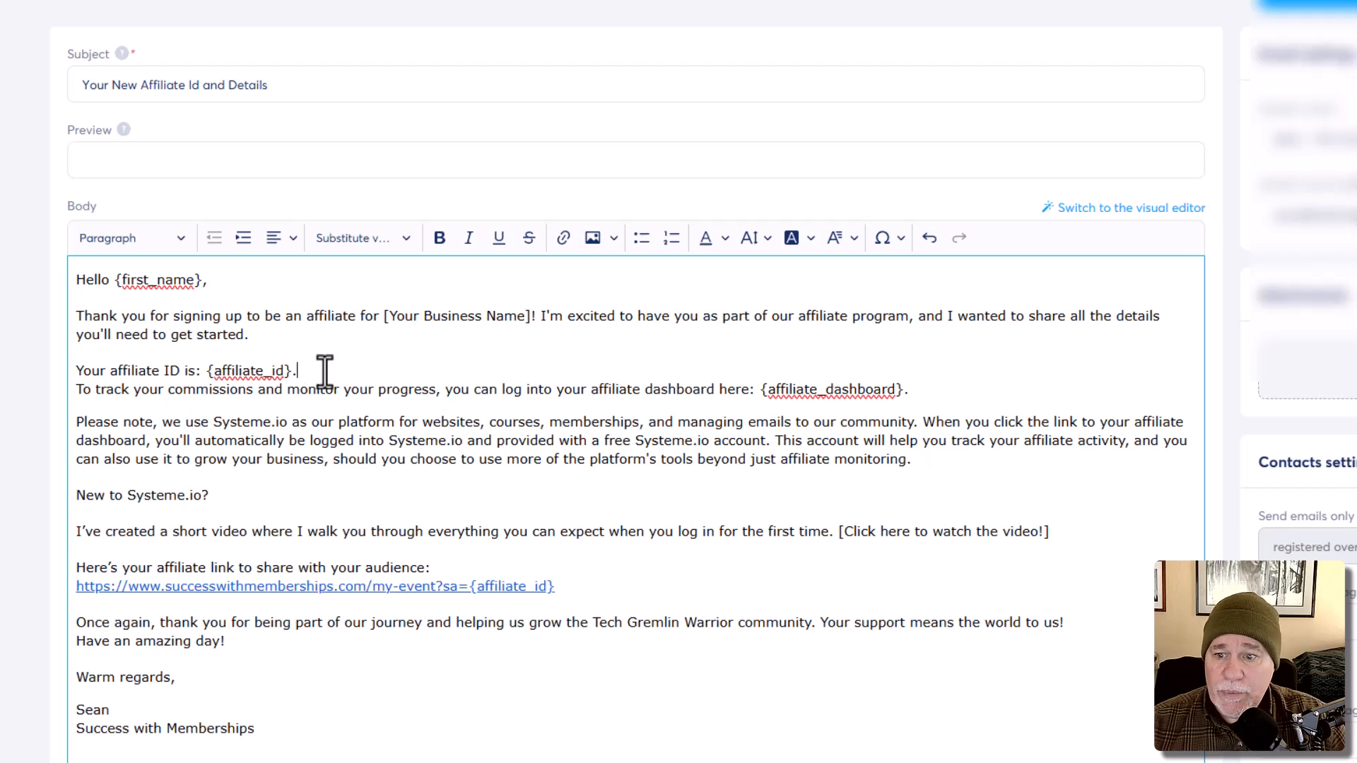
{"action": "key", "text": "Return"}
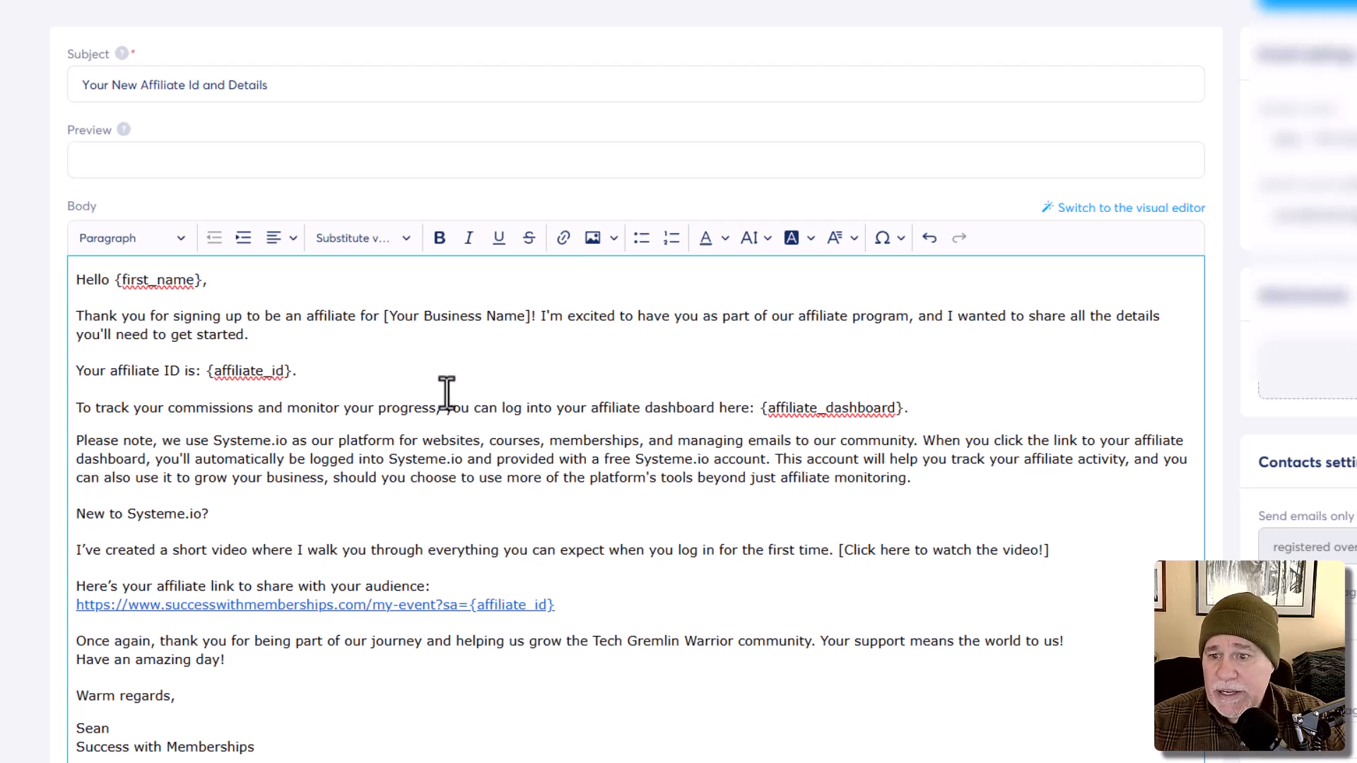
{"action": "left_click_drag", "start_coordinate": [902, 407], "coordinate": [762, 408]}
{"action": "left_click", "coordinate": [932, 406]}
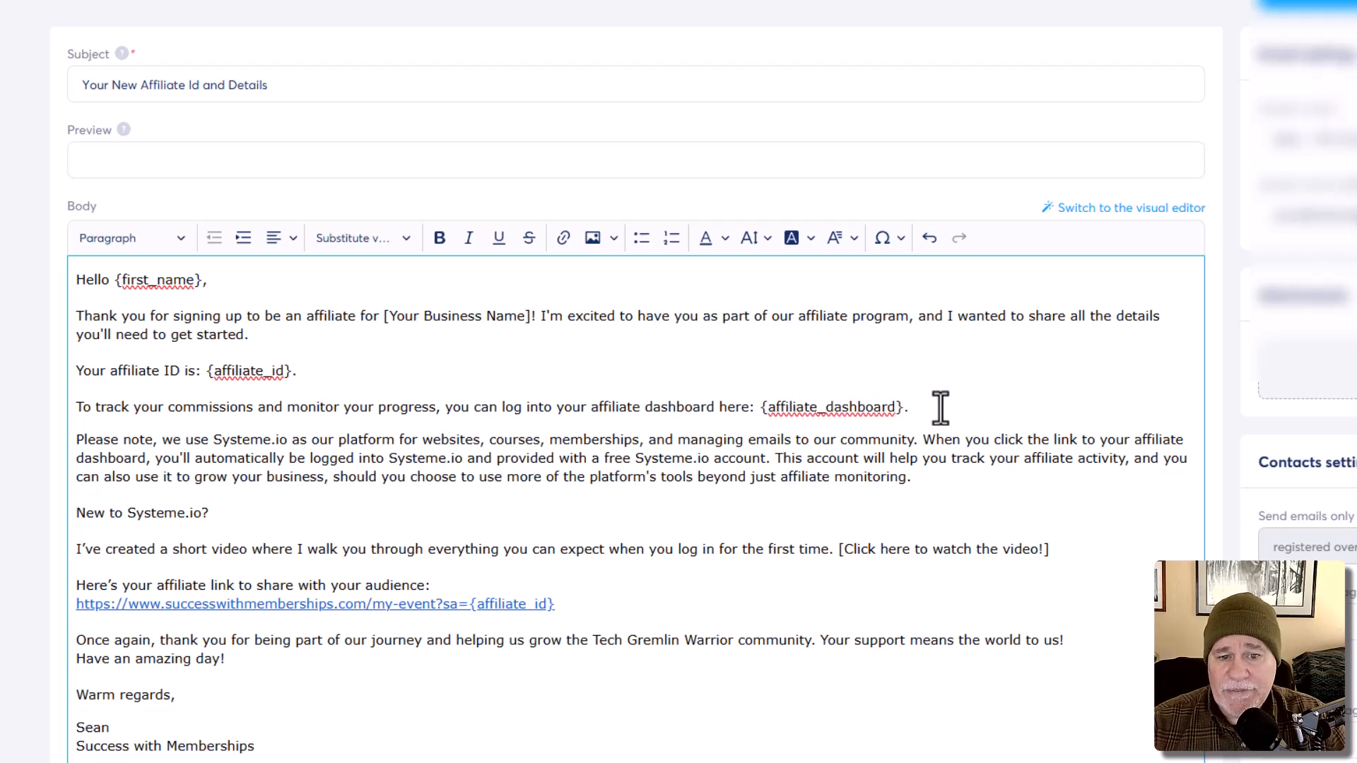
{"action": "left_click", "coordinate": [409, 239]}
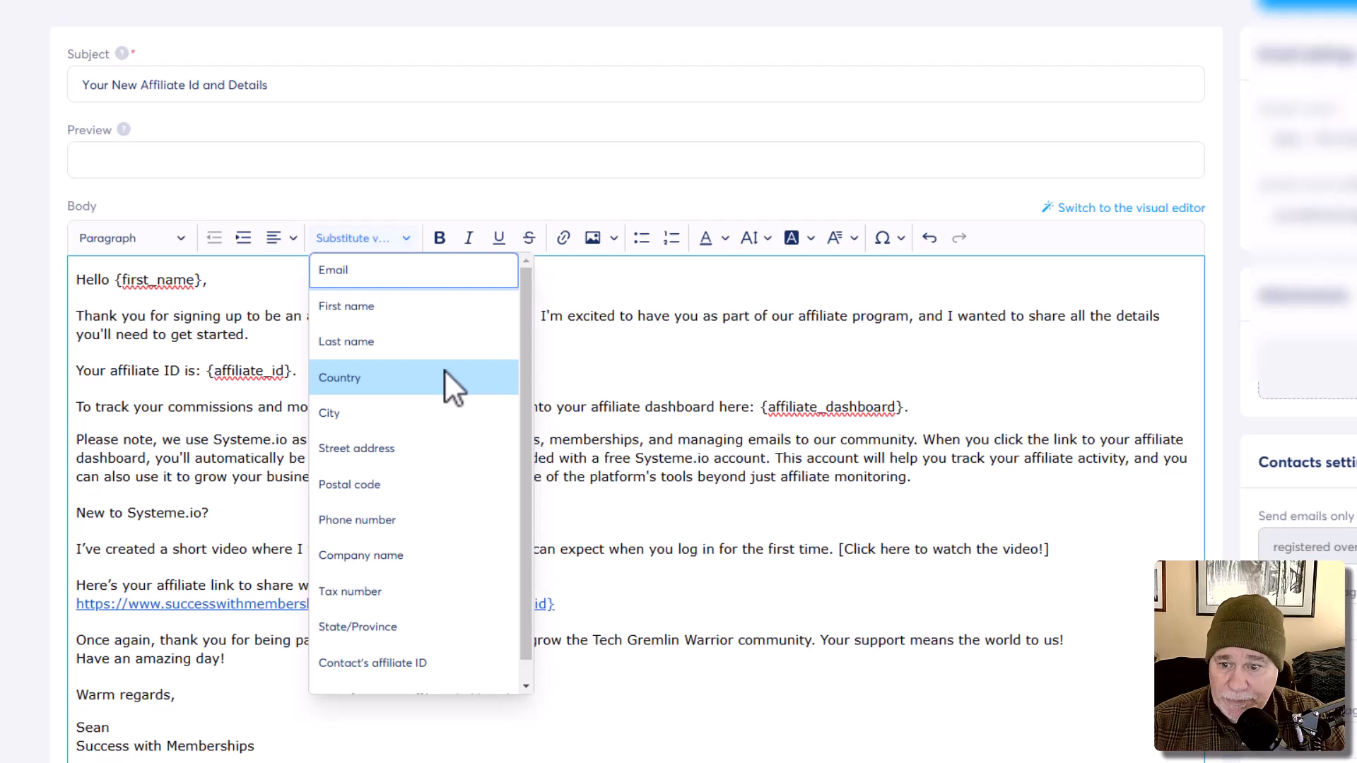
{"action": "scroll", "coordinate": [445, 396], "scroll_direction": "down", "scroll_amount": 1}
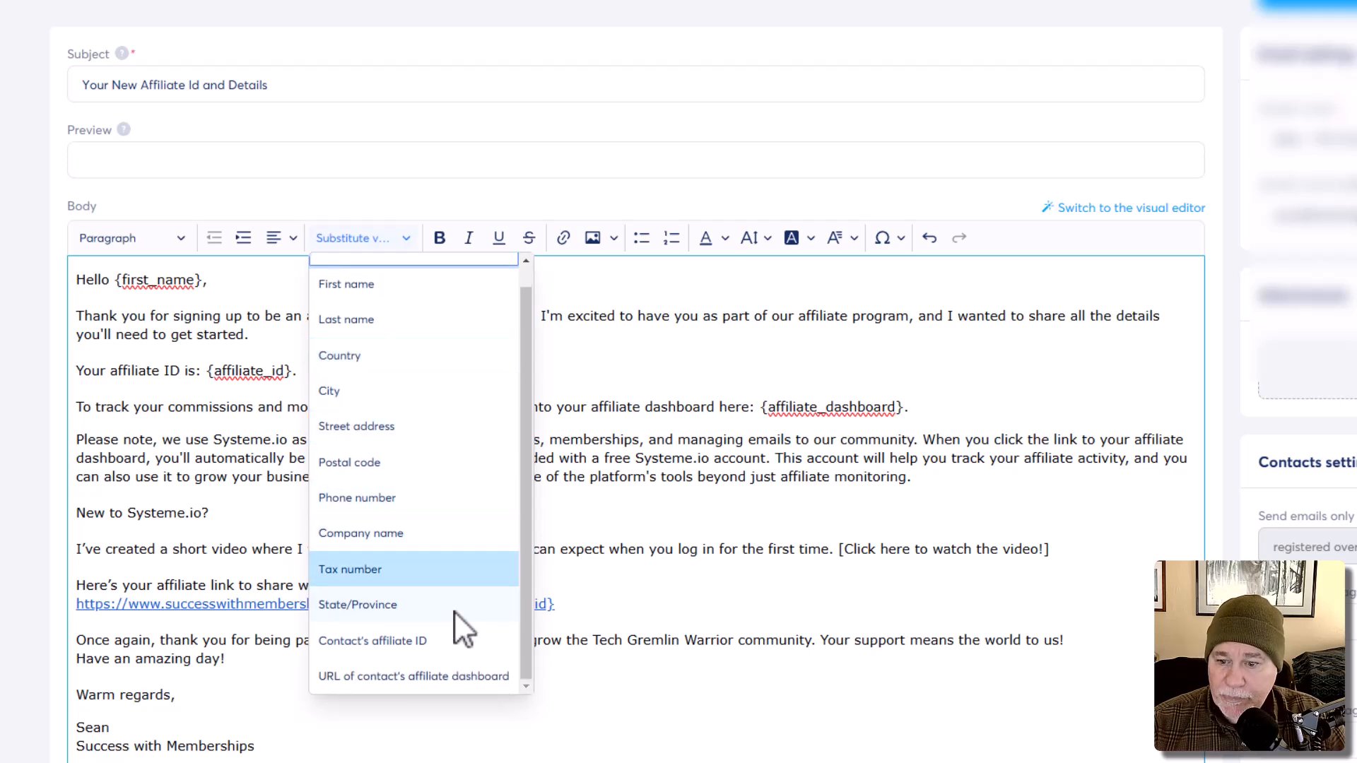
{"action": "left_click", "coordinate": [400, 676]}
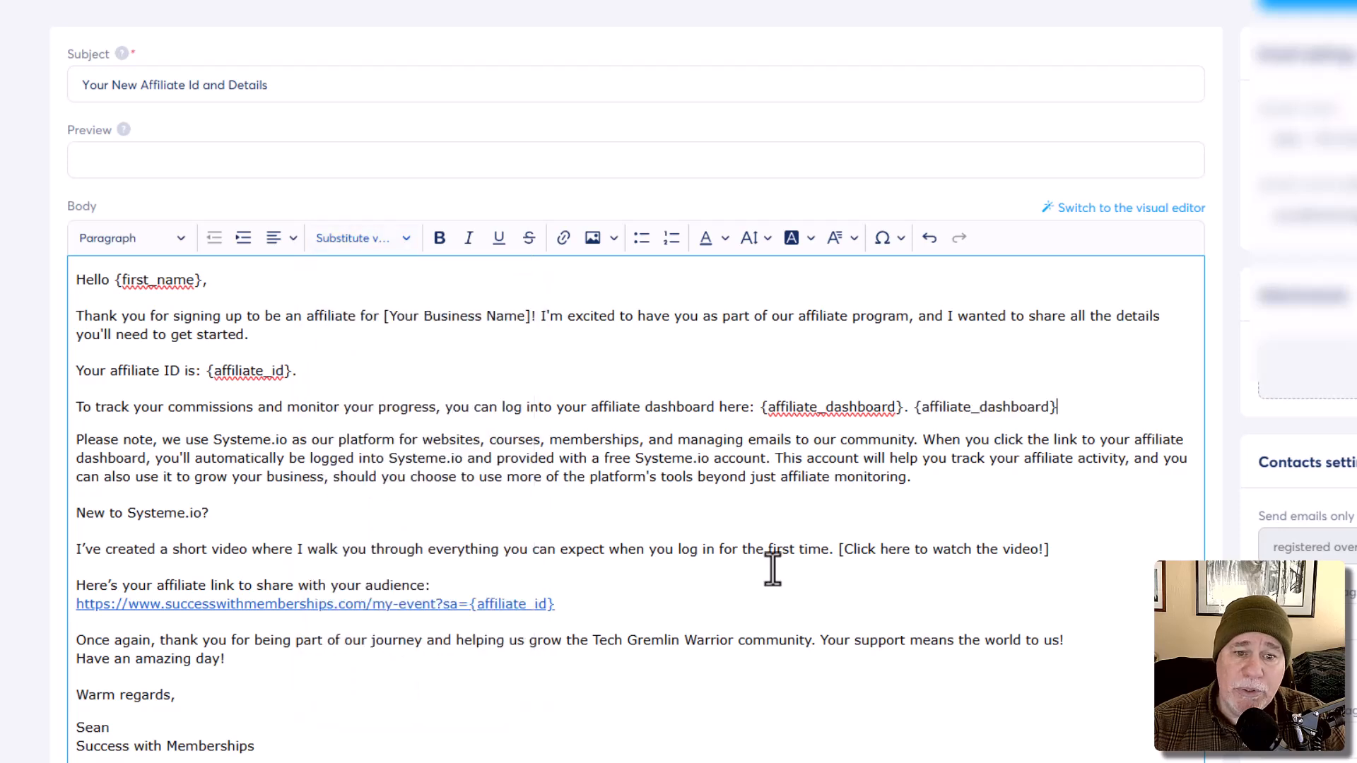
{"action": "left_click_drag", "start_coordinate": [913, 405], "coordinate": [763, 401]}
{"action": "key", "text": "Delete"}
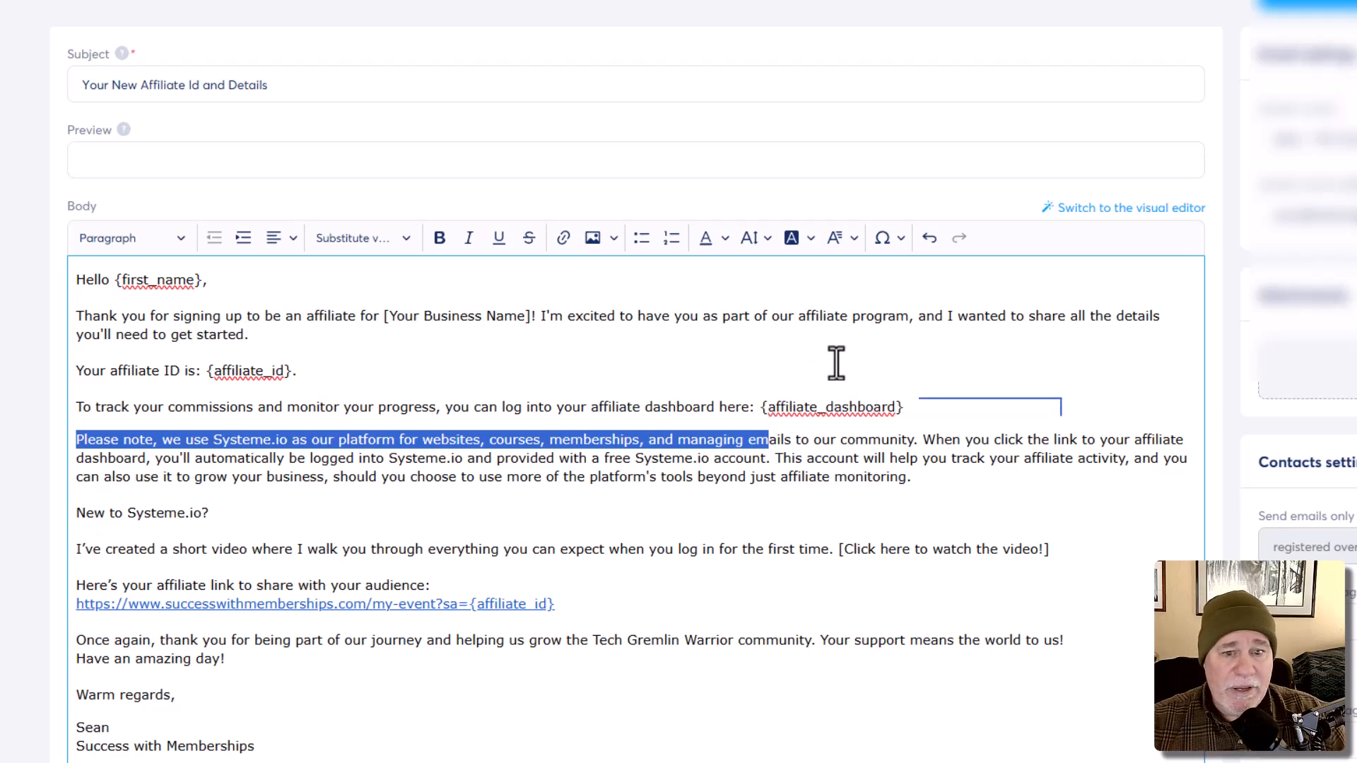
{"action": "type", "text": "."}
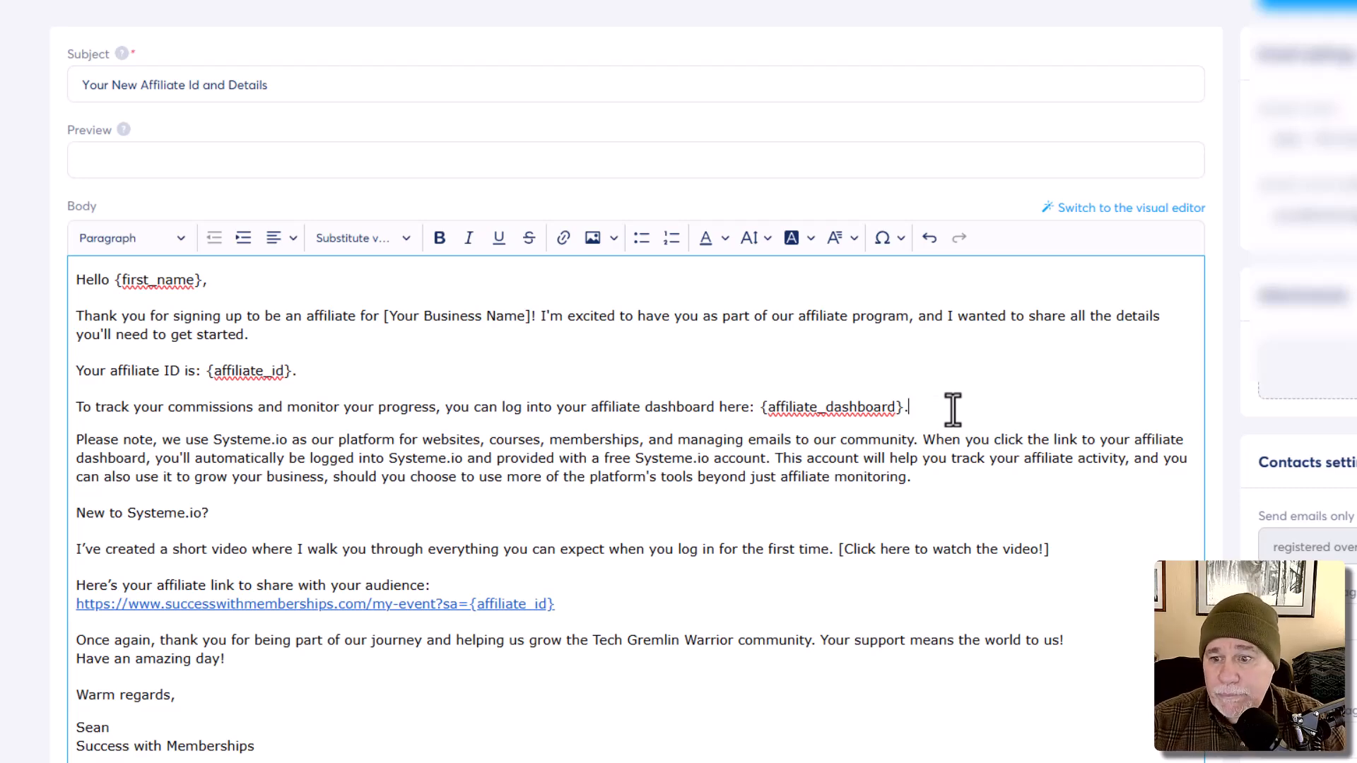
{"action": "scroll", "coordinate": [548, 483], "scroll_direction": "down", "scroll_amount": 1}
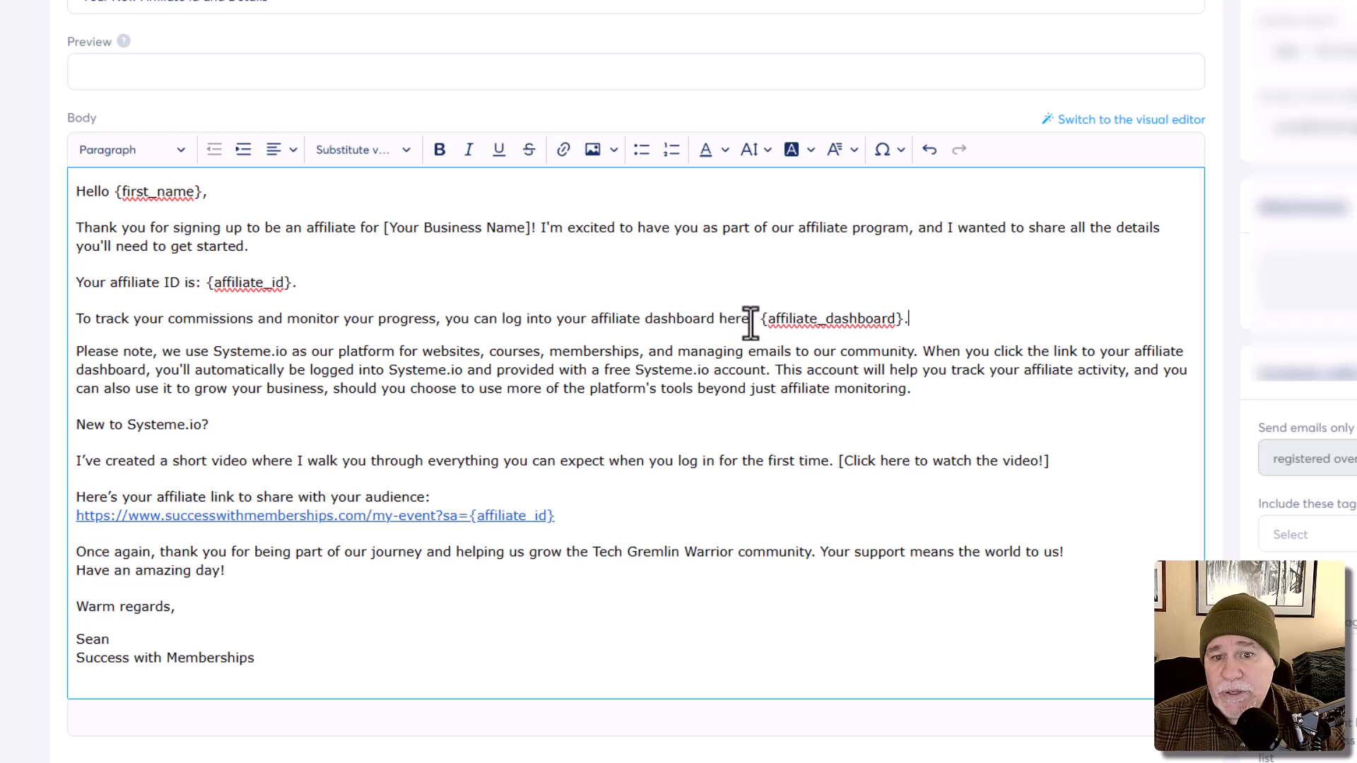
Step: Copy {affiliate_dashboard} and set it as the link URL on 'affiliate dashboard here'
{"action": "left_click_drag", "start_coordinate": [748, 323], "coordinate": [643, 318]}
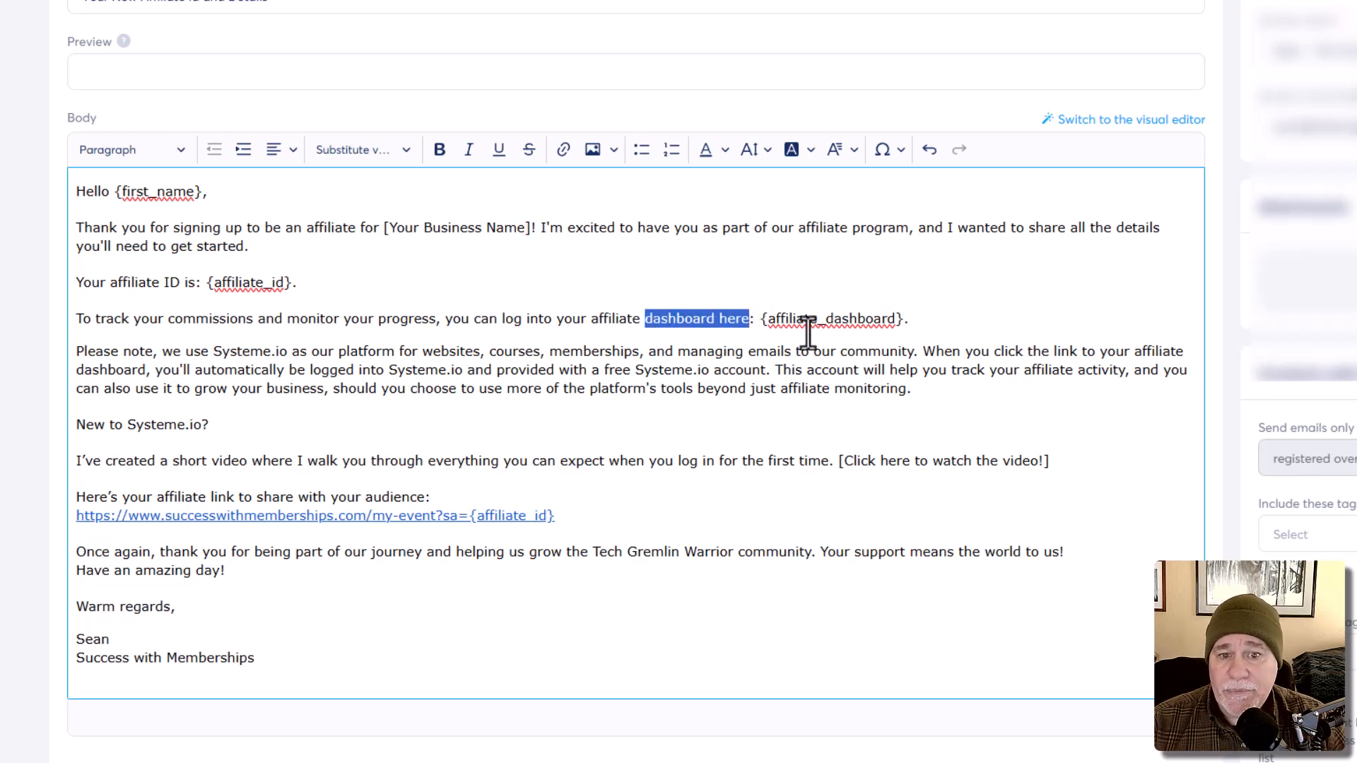
{"action": "left_click", "coordinate": [902, 319]}
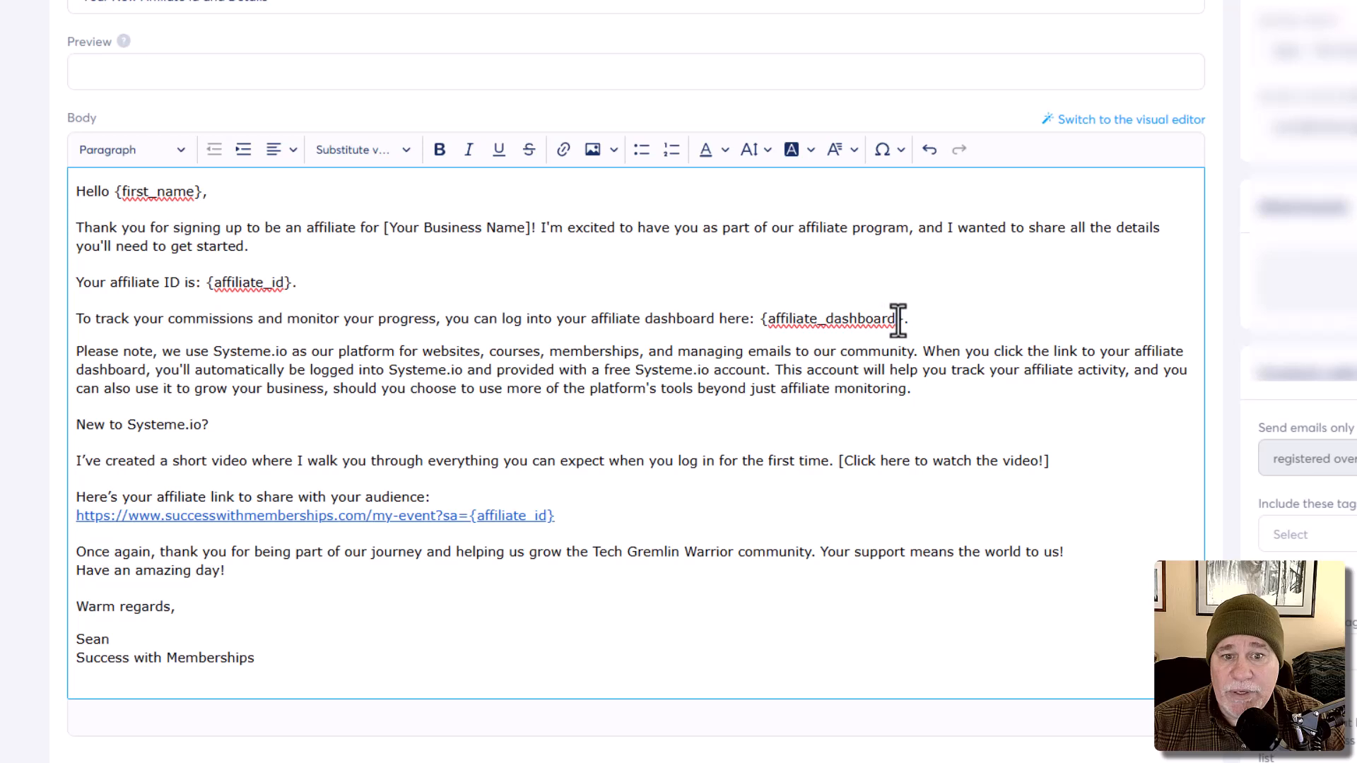
{"action": "left_click_drag", "start_coordinate": [903, 320], "coordinate": [758, 317]}
{"action": "key", "text": "ctrl+c"}
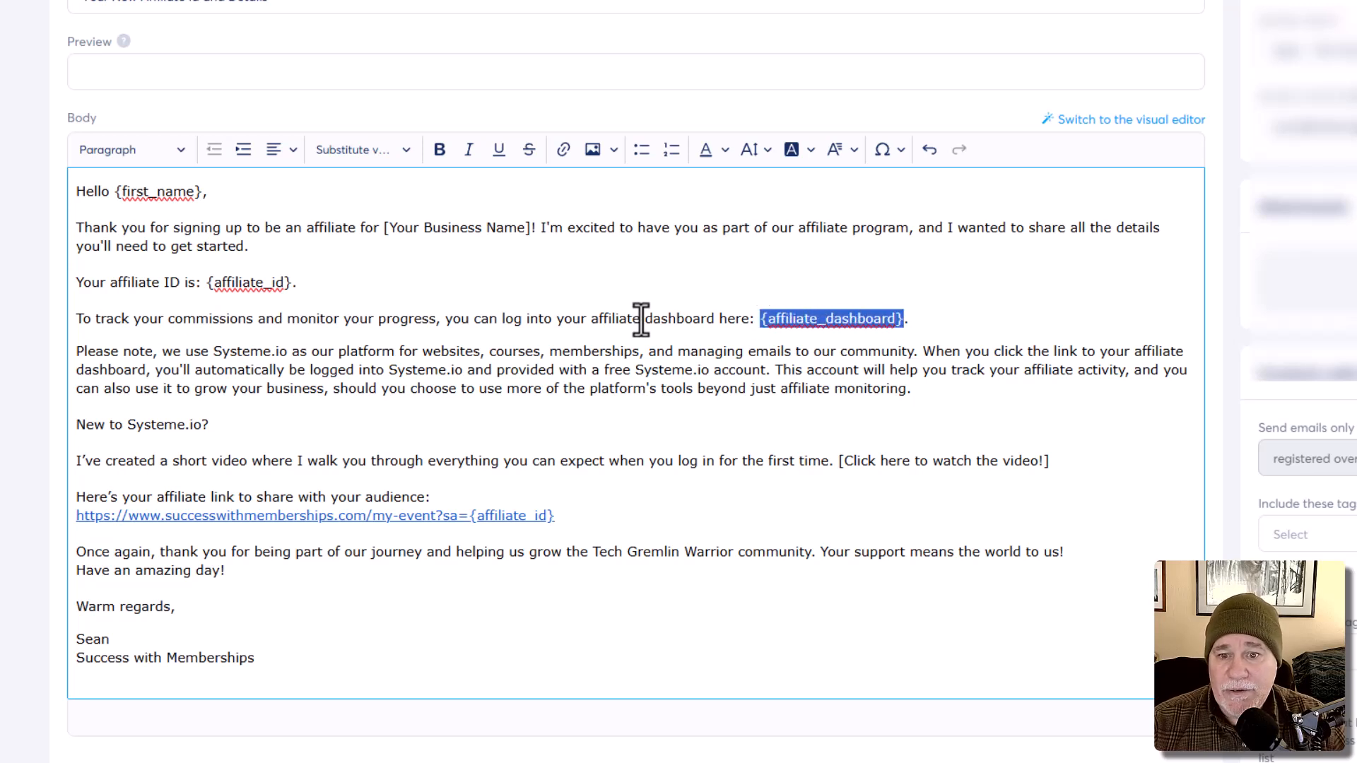
{"action": "left_click_drag", "start_coordinate": [592, 319], "coordinate": [749, 318]}
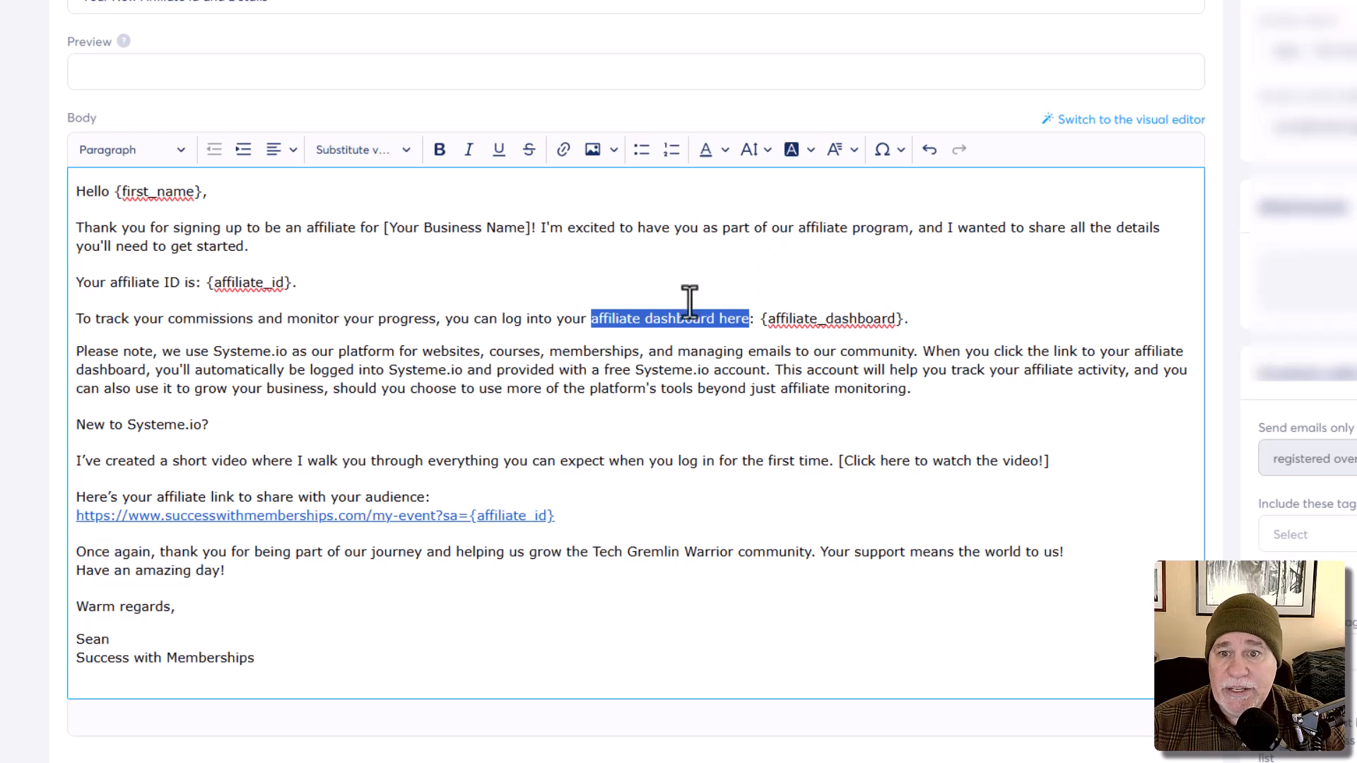
{"action": "left_click", "coordinate": [562, 148]}
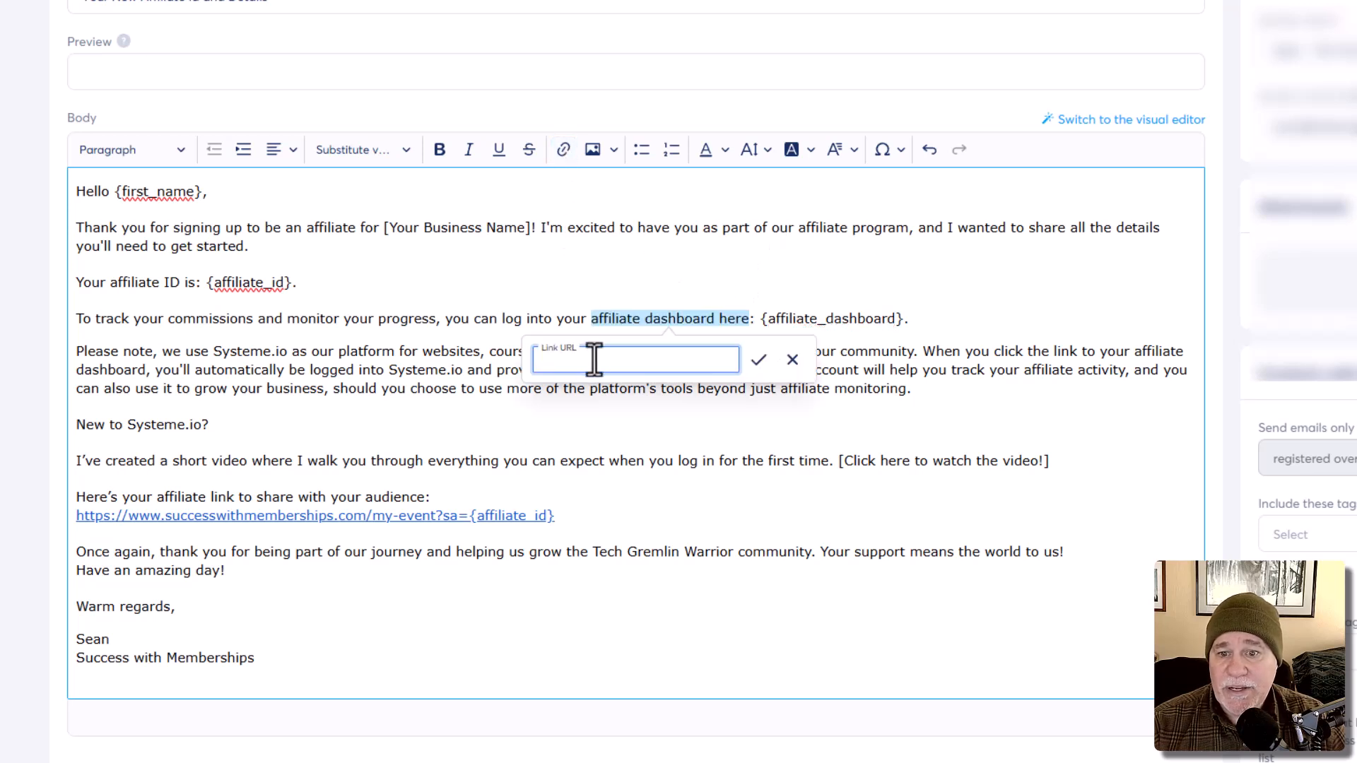
{"action": "key", "text": "ctrl+v"}
{"action": "left_click", "coordinate": [758, 360]}
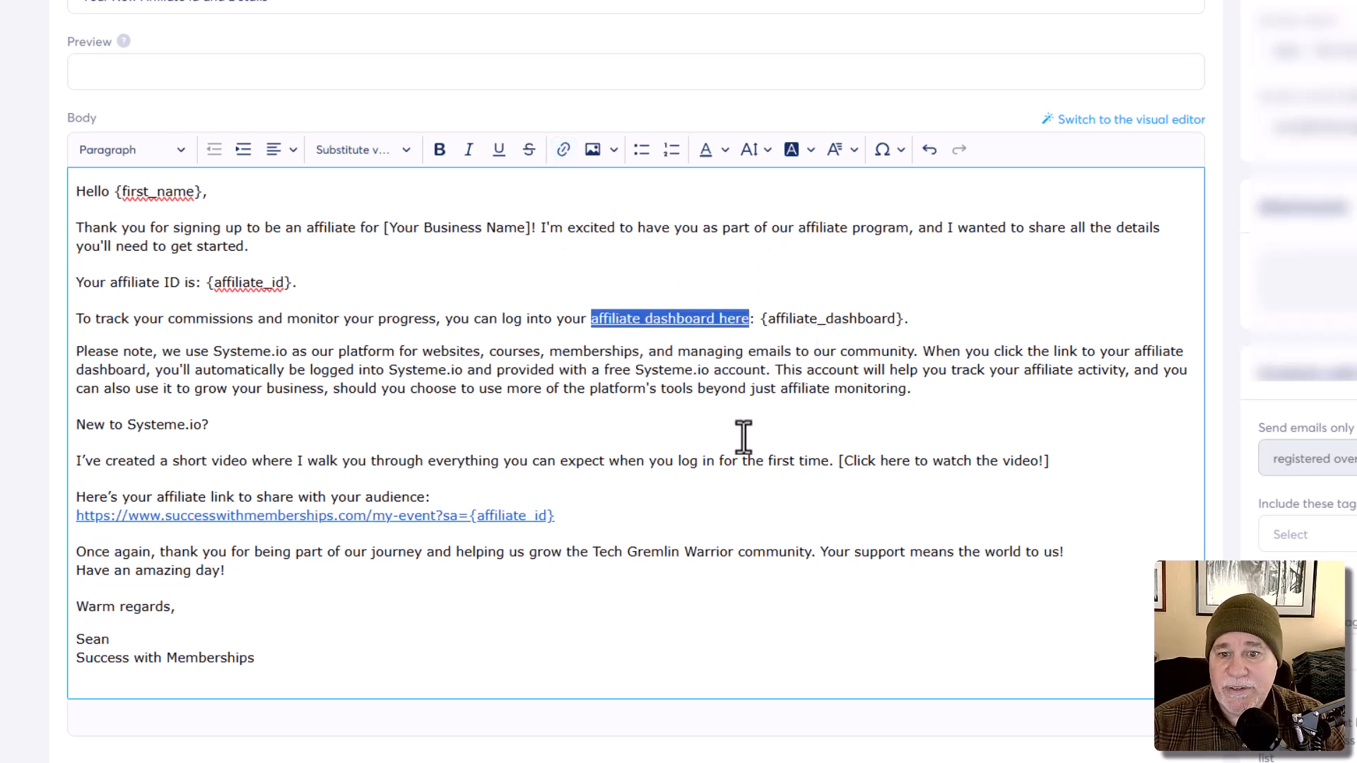
{"action": "left_click", "coordinate": [745, 458]}
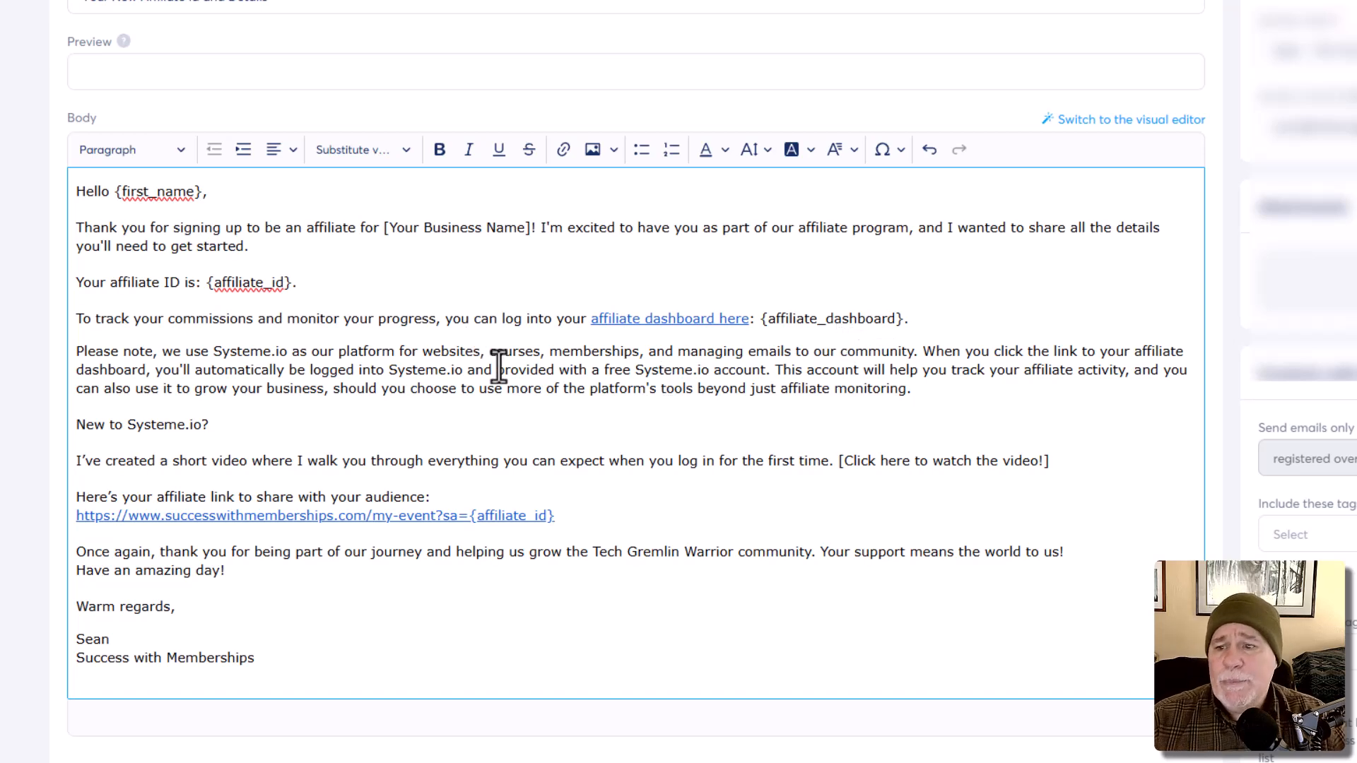
{"action": "key", "text": "ctrl+plus"}
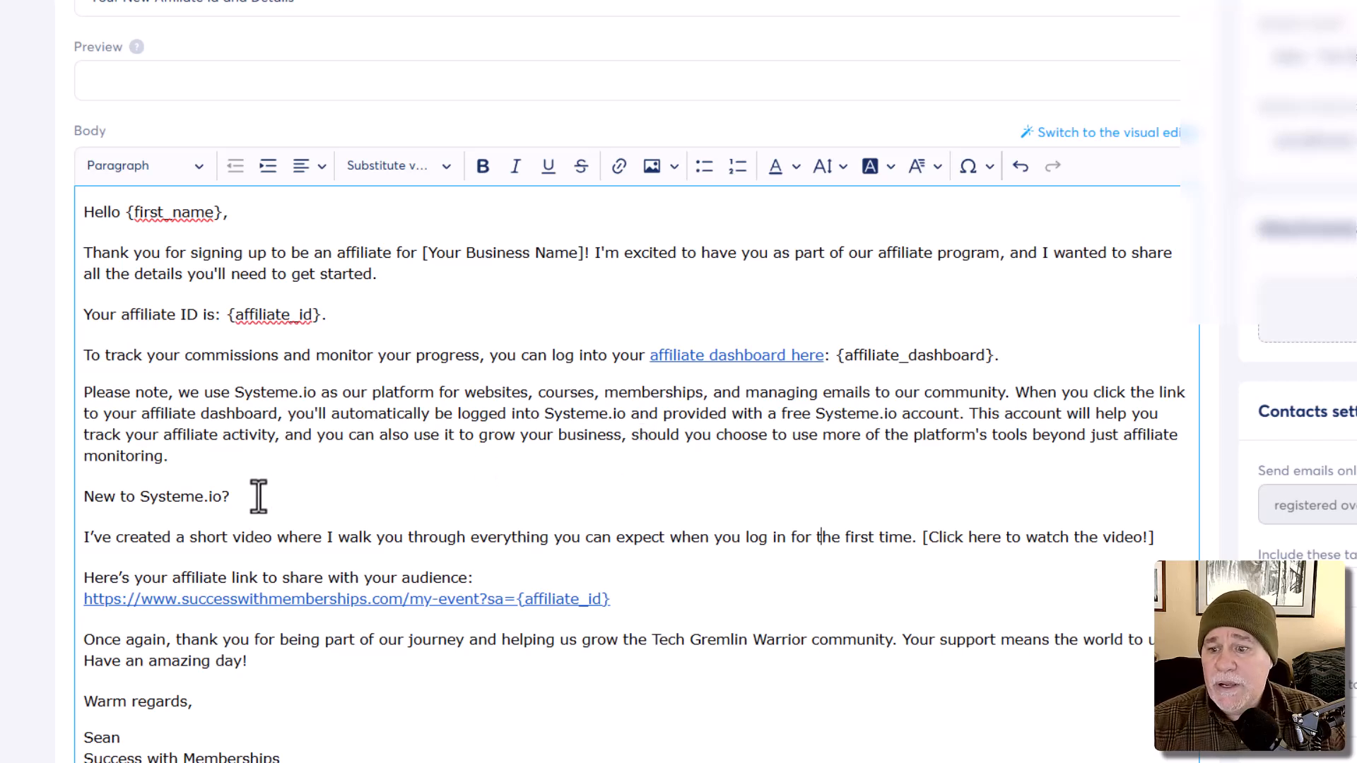
Step: Bold 'New to Systeme.io?', the affiliate link intro line, 'Your affiliate ID' and {affiliate_id}
{"action": "left_click_drag", "start_coordinate": [259, 496], "coordinate": [77, 504]}
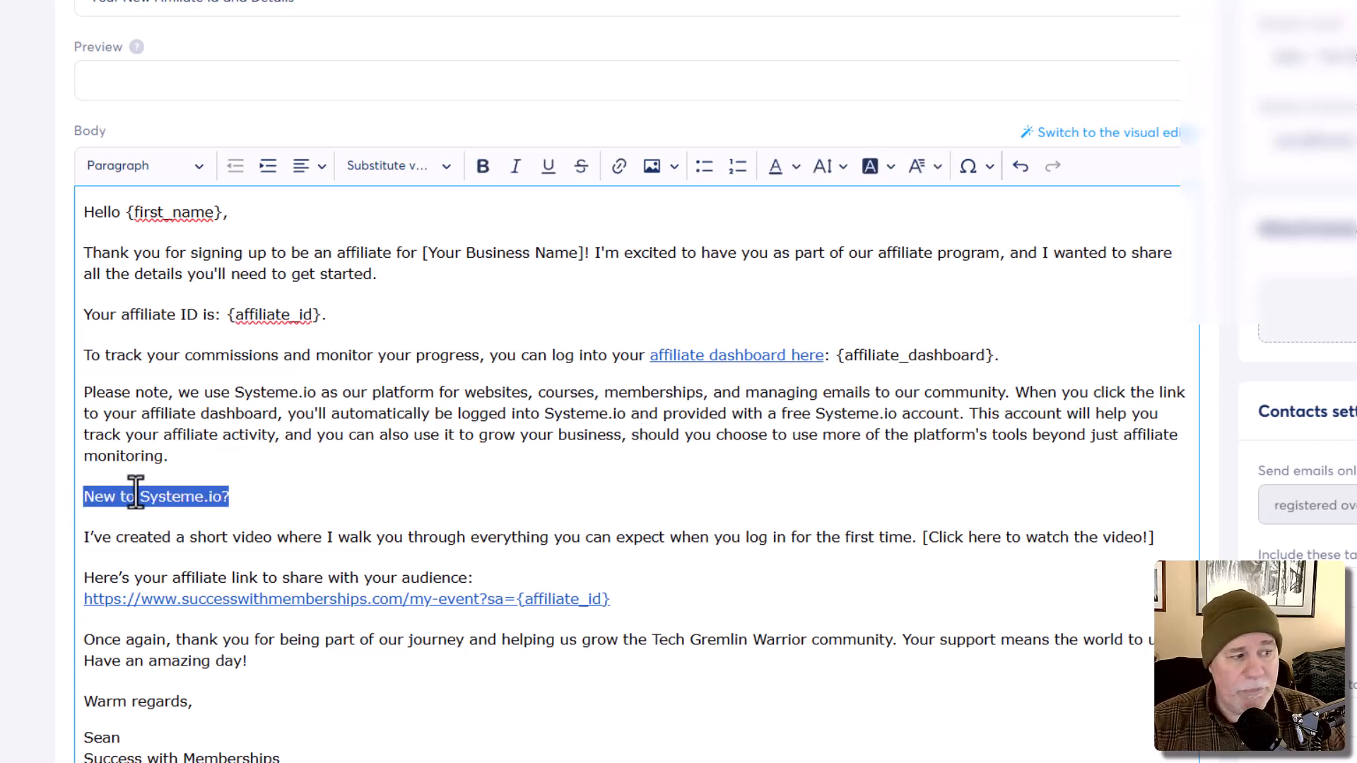
{"action": "key", "text": "ctrl+b"}
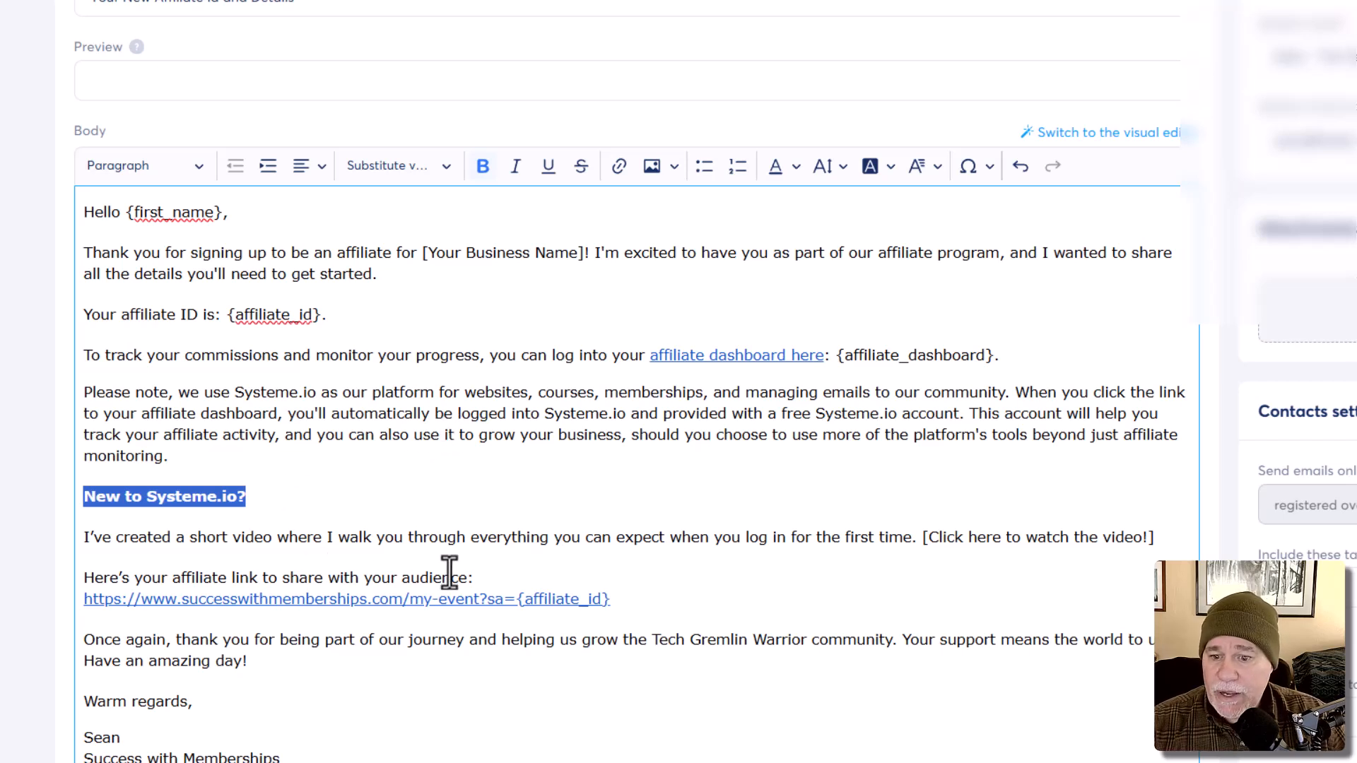
{"action": "left_click_drag", "start_coordinate": [476, 578], "coordinate": [70, 594]}
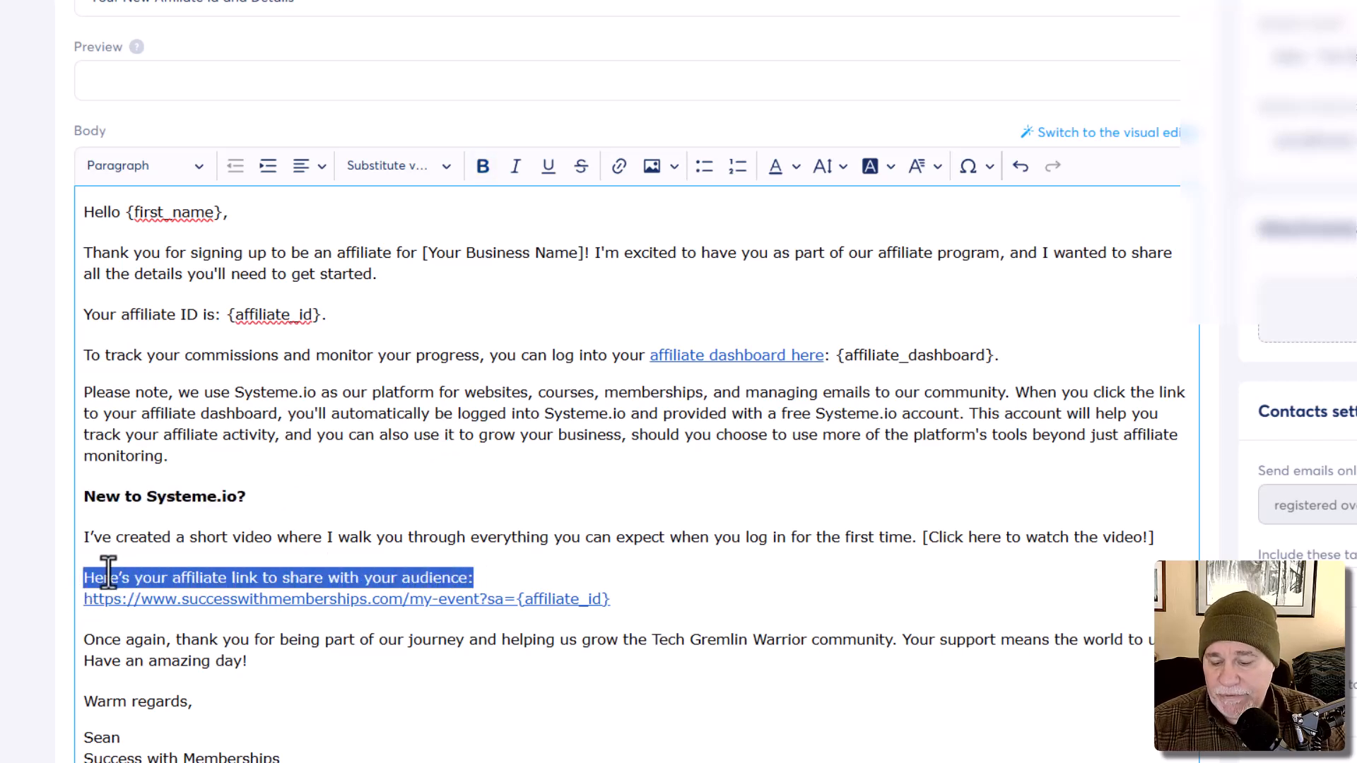
{"action": "key", "text": "ctrl+b"}
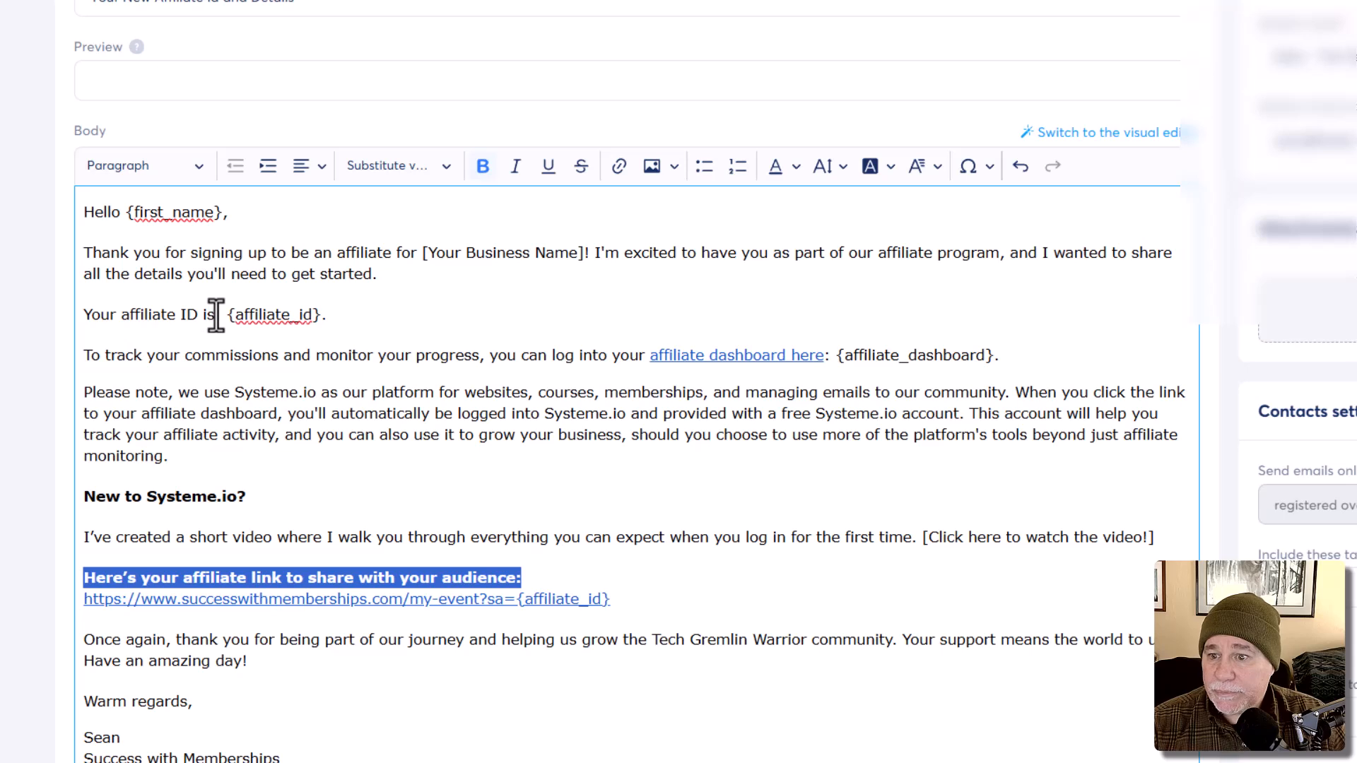
{"action": "left_click_drag", "start_coordinate": [198, 315], "coordinate": [82, 321]}
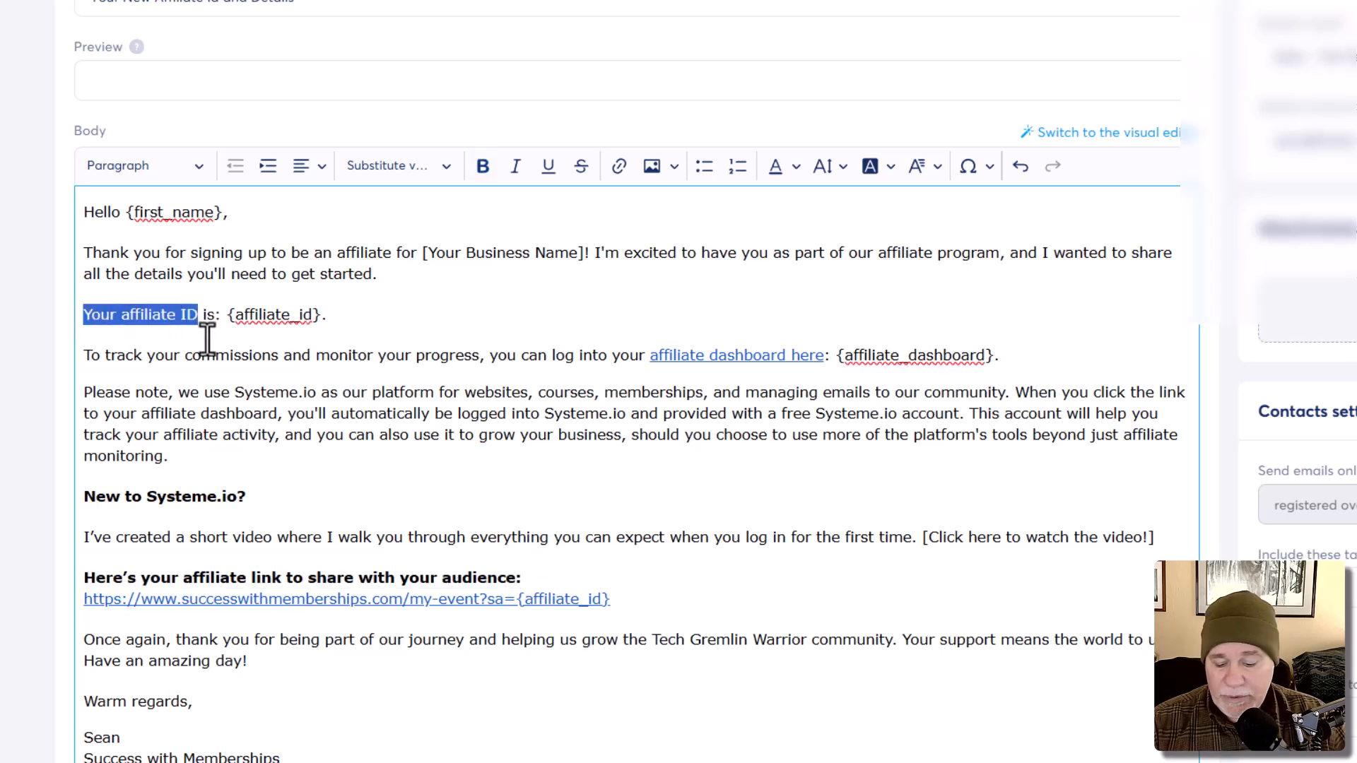
{"action": "key", "text": "ctrl+b"}
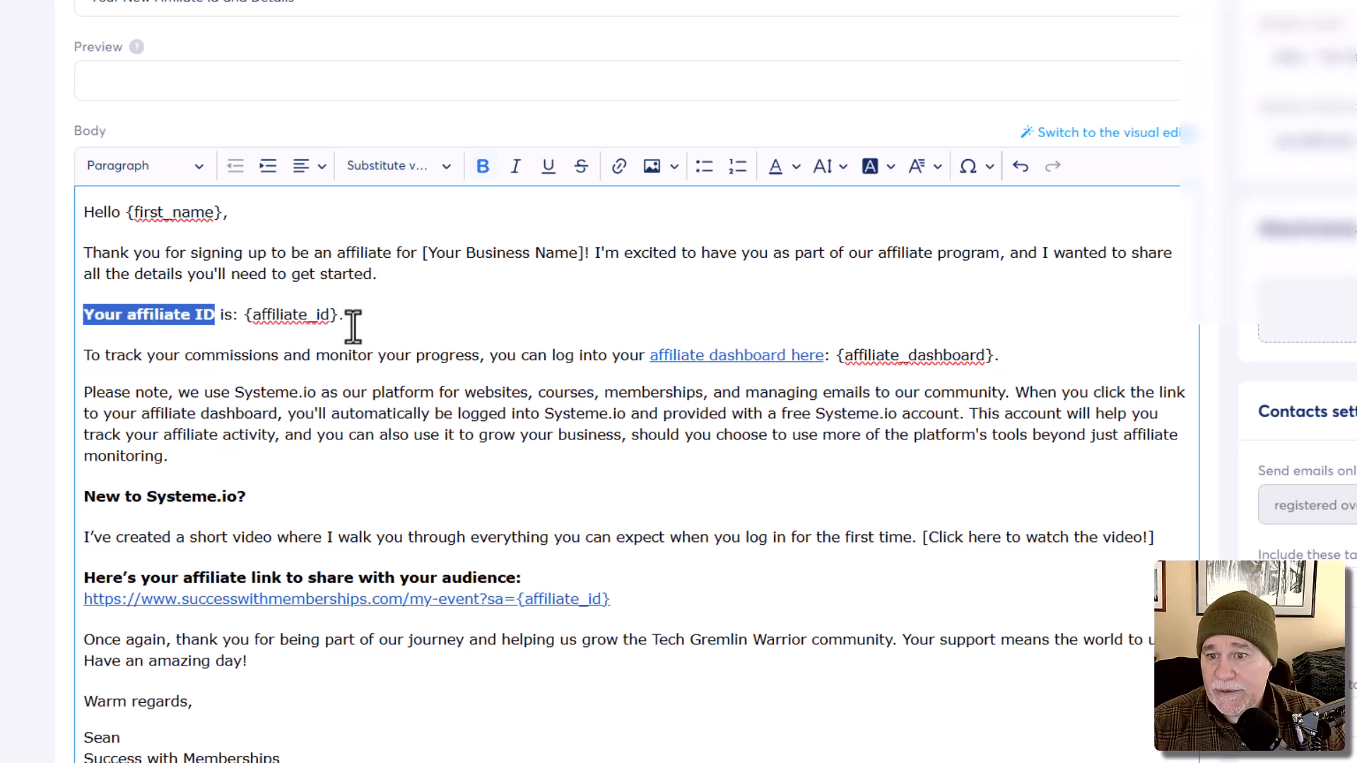
{"action": "left_click_drag", "start_coordinate": [339, 316], "coordinate": [242, 319]}
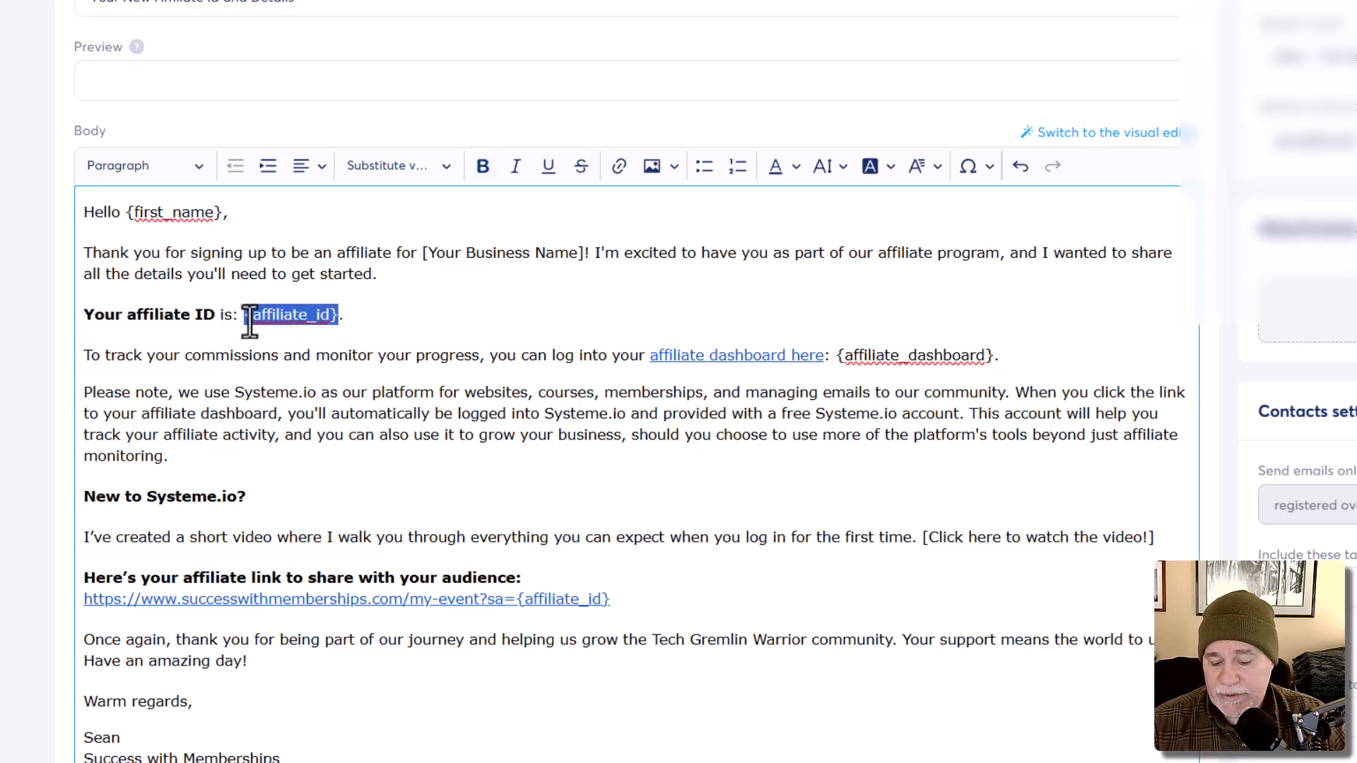
{"action": "key", "text": "ctrl+b"}
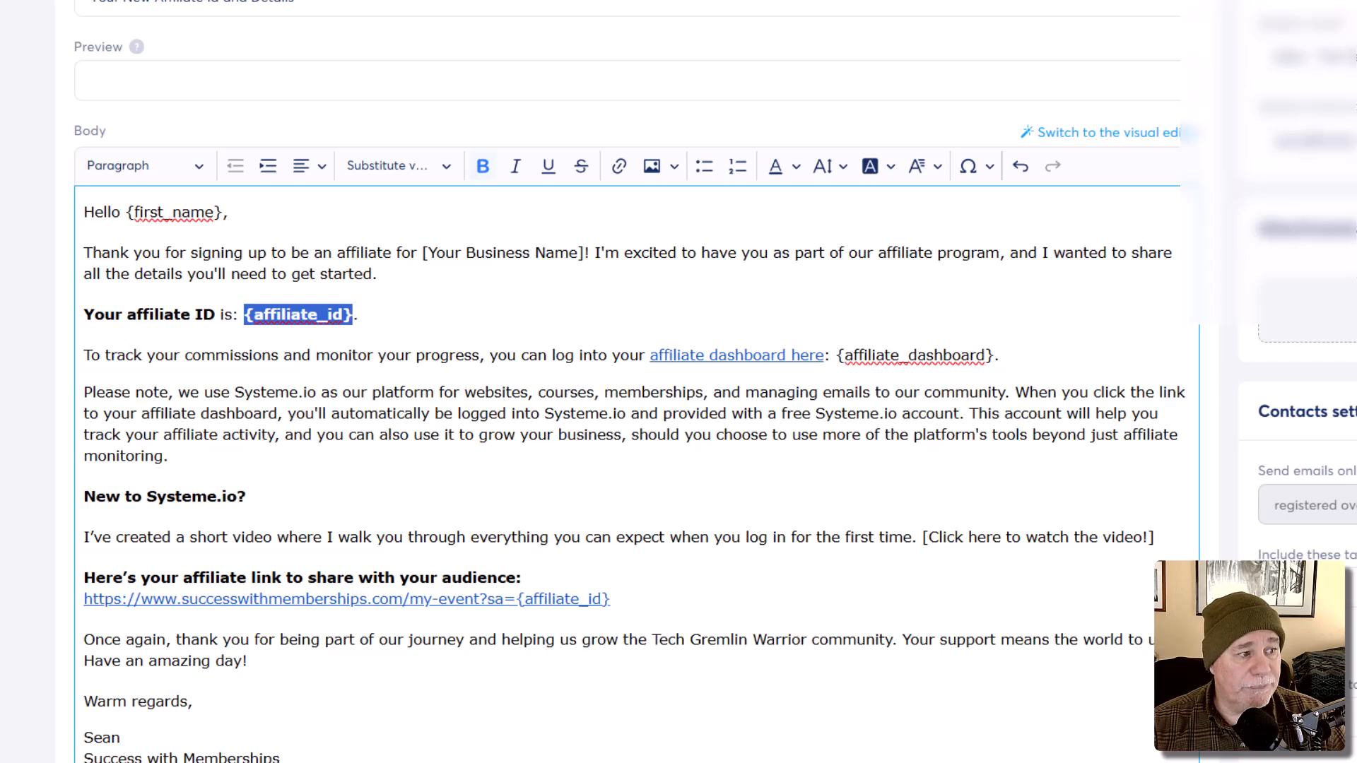
{"action": "left_click", "coordinate": [1012, 303]}
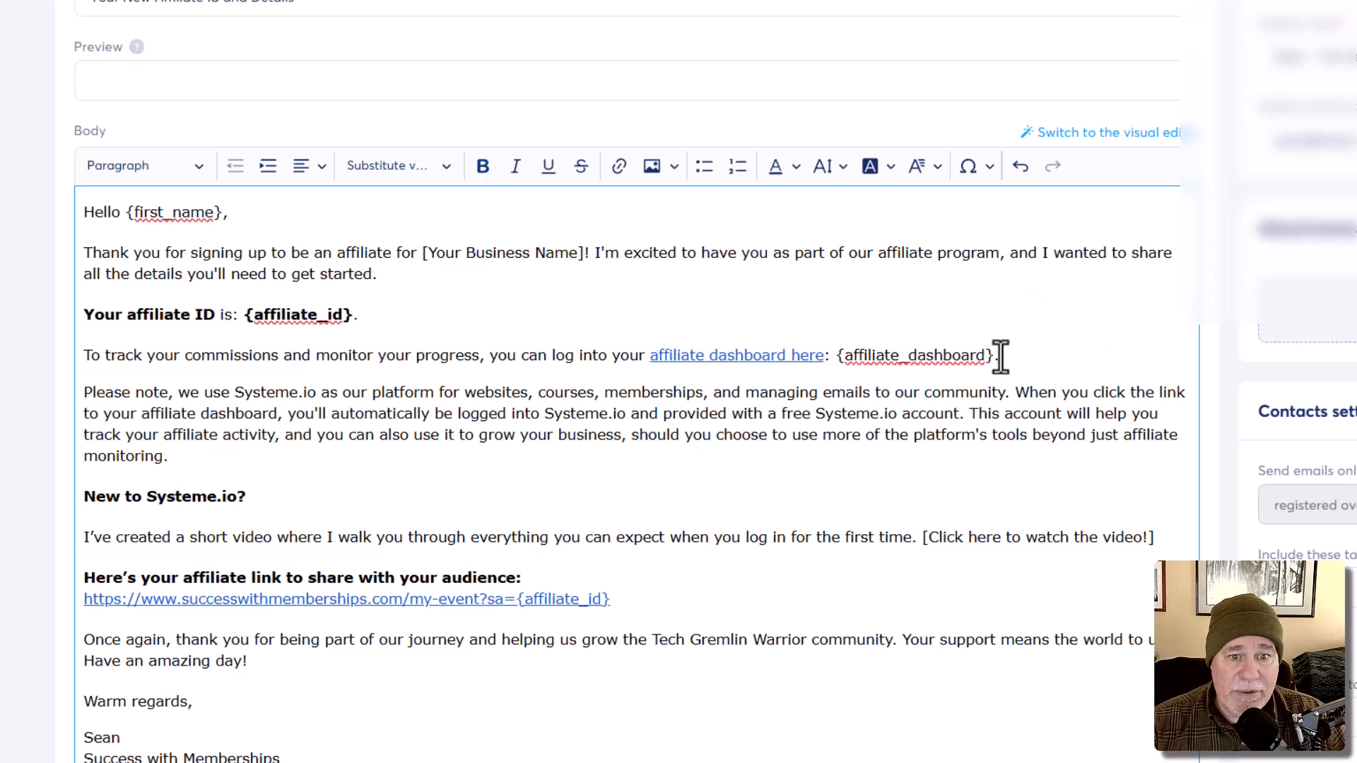
Step: Bold the dashboard link line, the word 'Systeme.io' and 'free Systeme.io account'
{"action": "left_click_drag", "start_coordinate": [992, 355], "coordinate": [653, 357]}
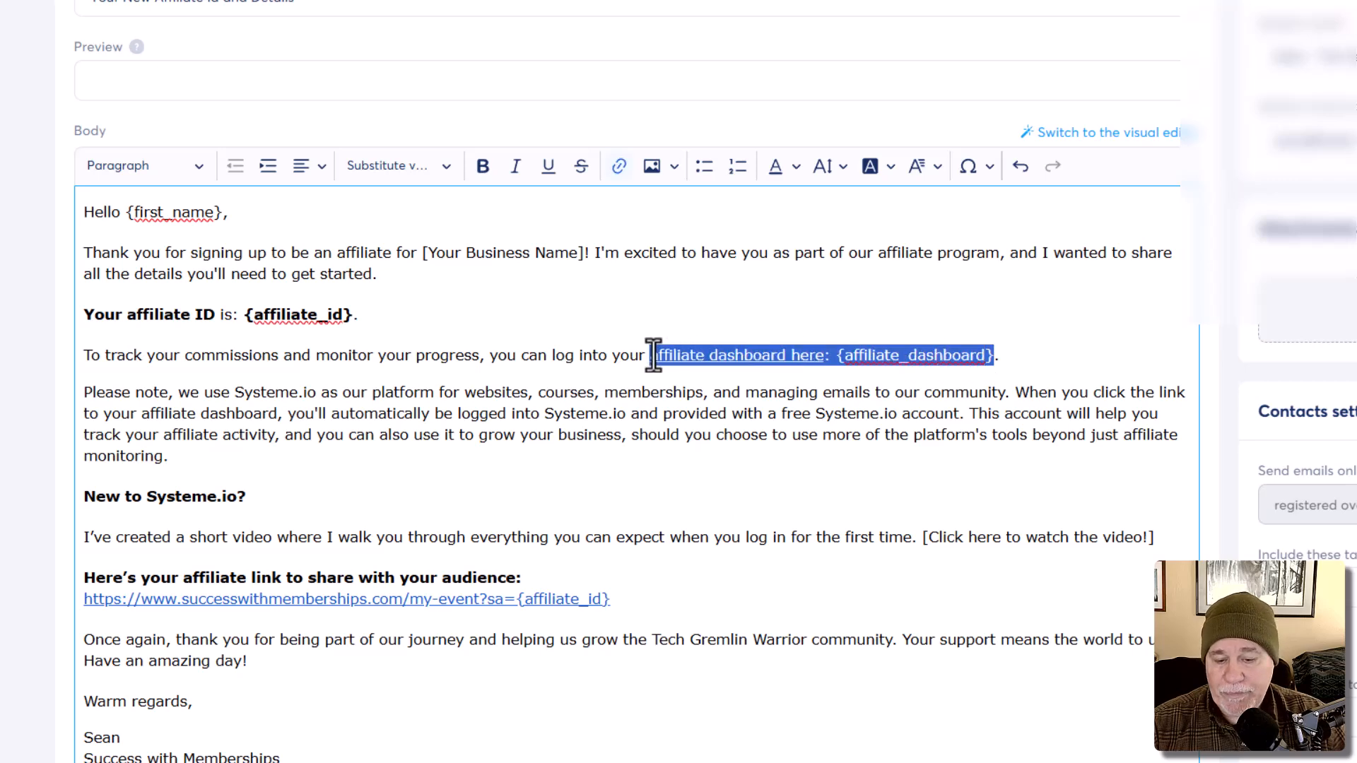
{"action": "key", "text": "ctrl+b"}
{"action": "left_click", "coordinate": [812, 435]}
{"action": "scroll", "coordinate": [819, 439], "scroll_direction": "down", "scroll_amount": 1}
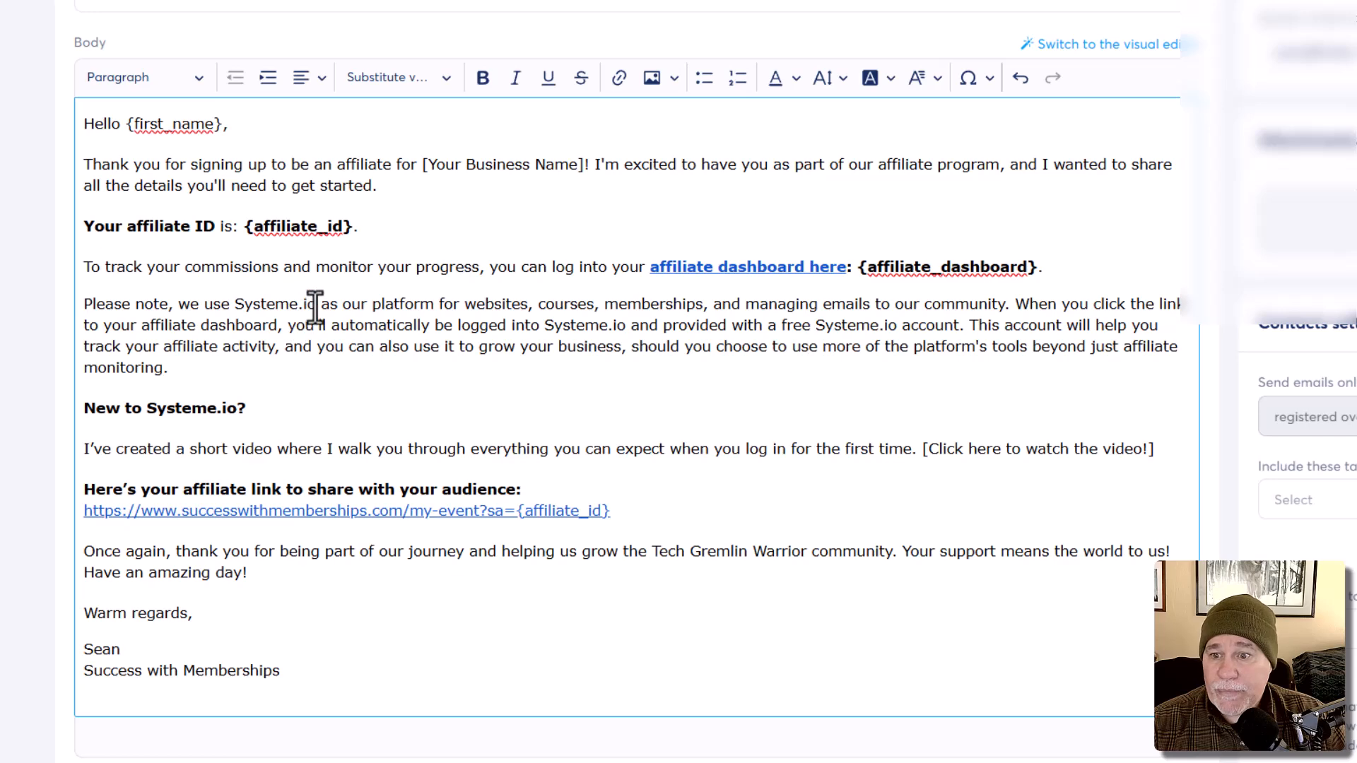
{"action": "left_click_drag", "start_coordinate": [316, 304], "coordinate": [237, 304]}
{"action": "key", "text": "ctrl+b"}
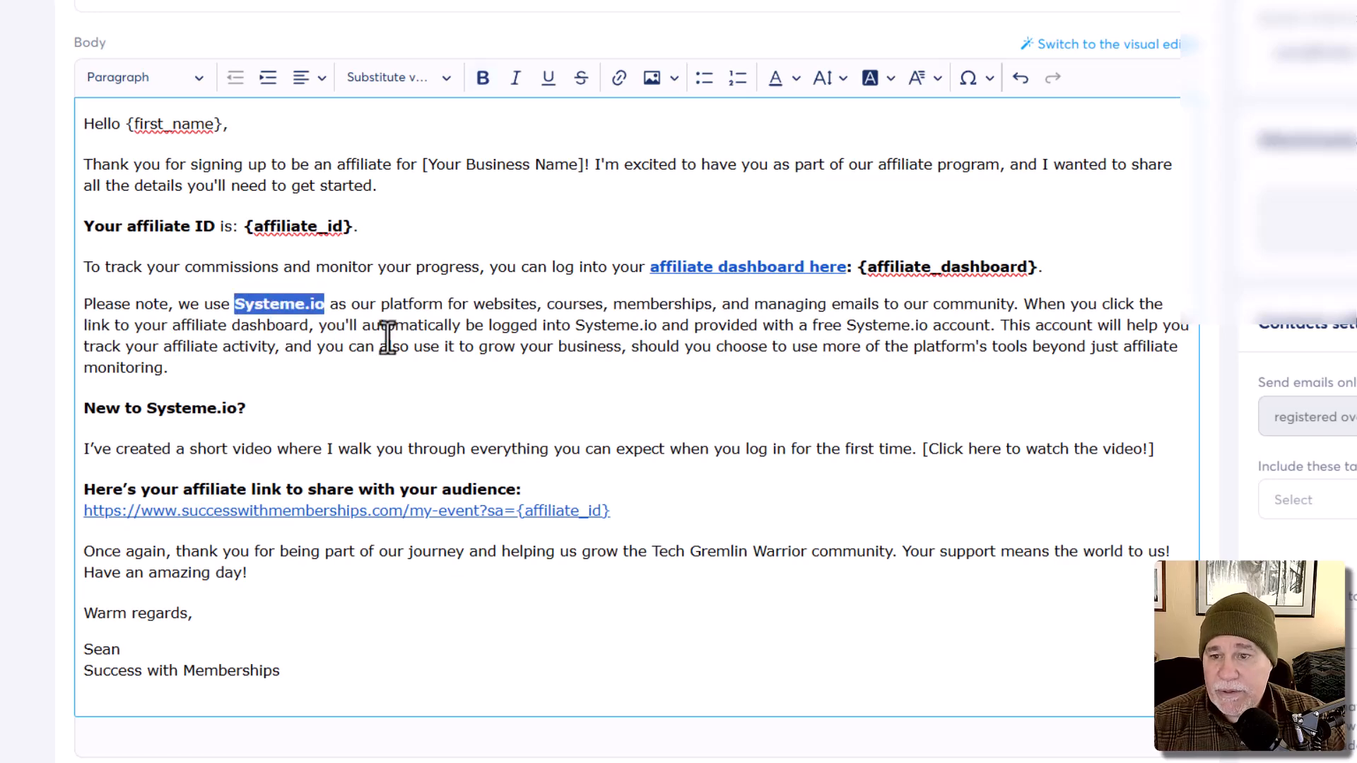
{"action": "scroll", "coordinate": [392, 342], "scroll_direction": "down", "scroll_amount": 1}
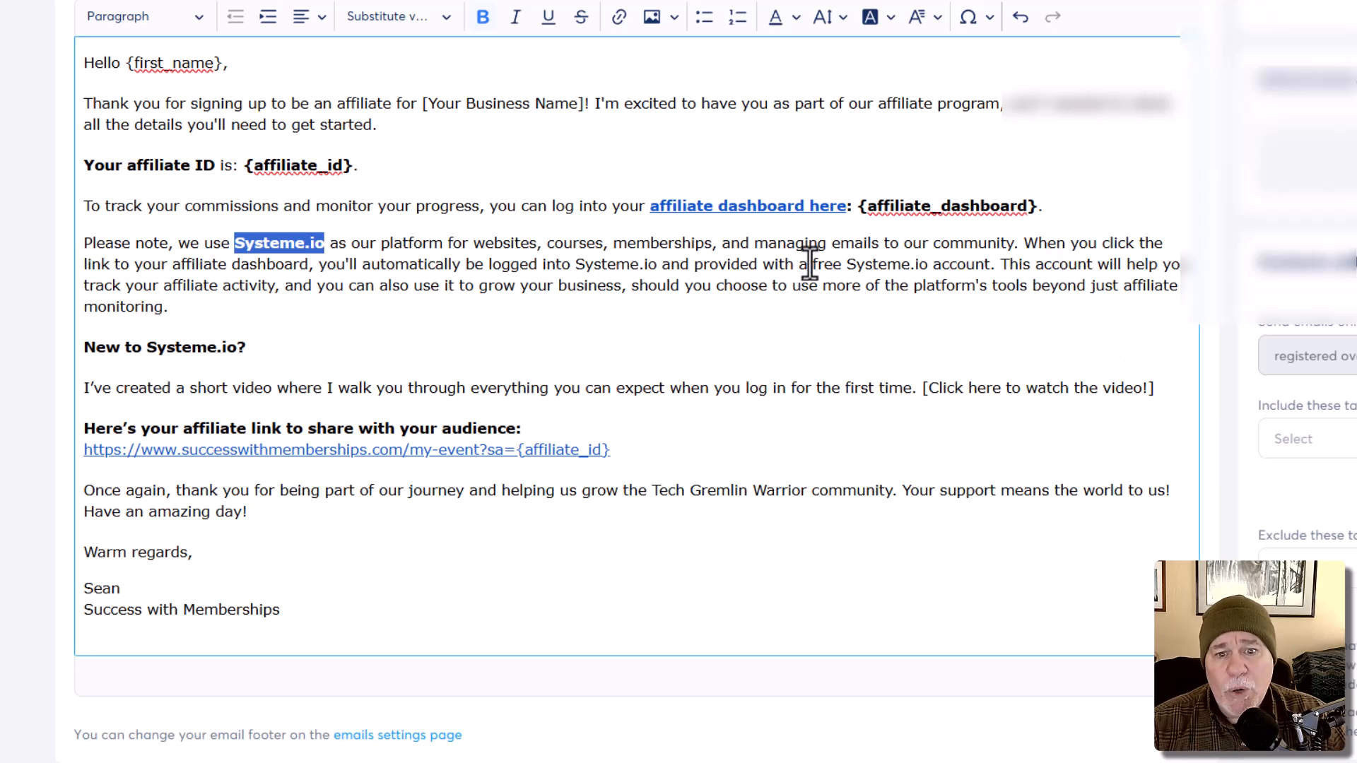
{"action": "left_click_drag", "start_coordinate": [810, 263], "coordinate": [993, 263]}
{"action": "key", "text": "ctrl+b"}
{"action": "left_click", "coordinate": [949, 324]}
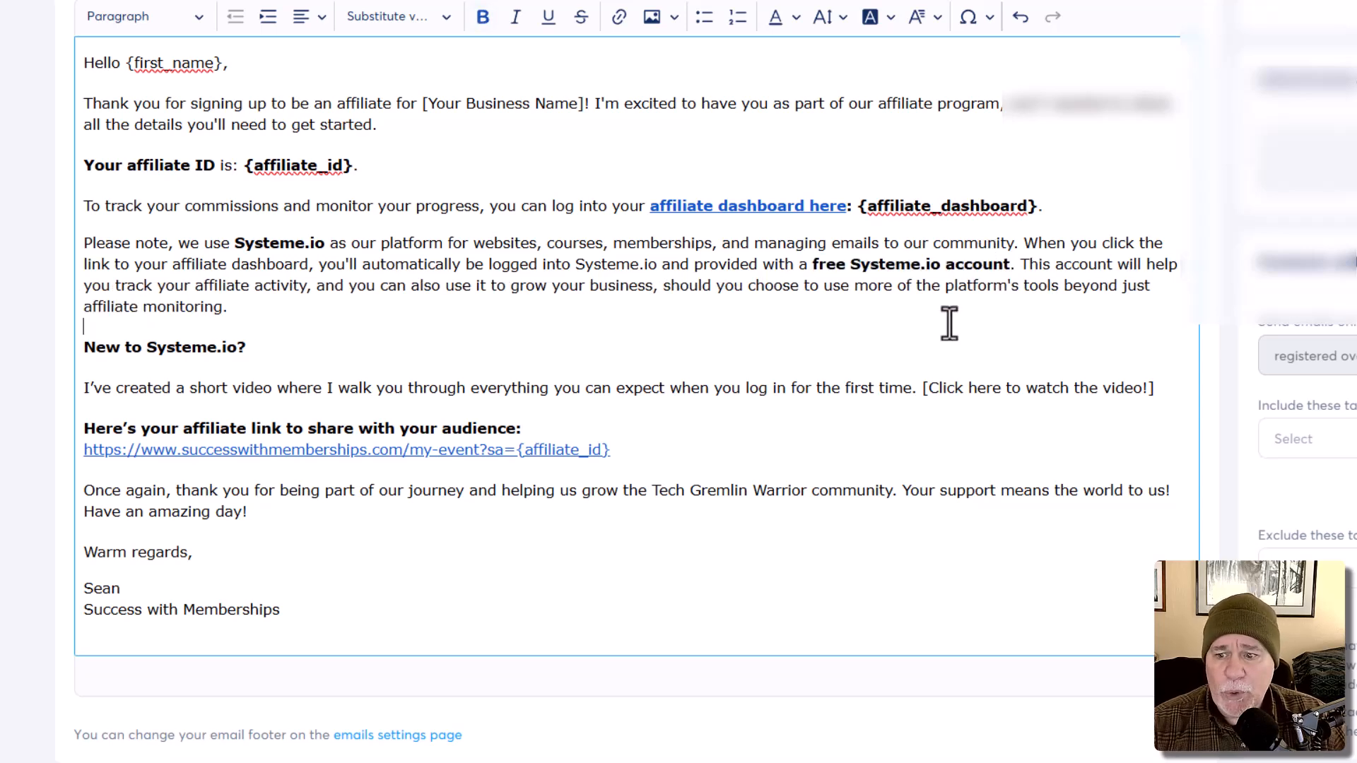
{"action": "scroll", "coordinate": [949, 324], "scroll_direction": "up", "scroll_amount": 3}
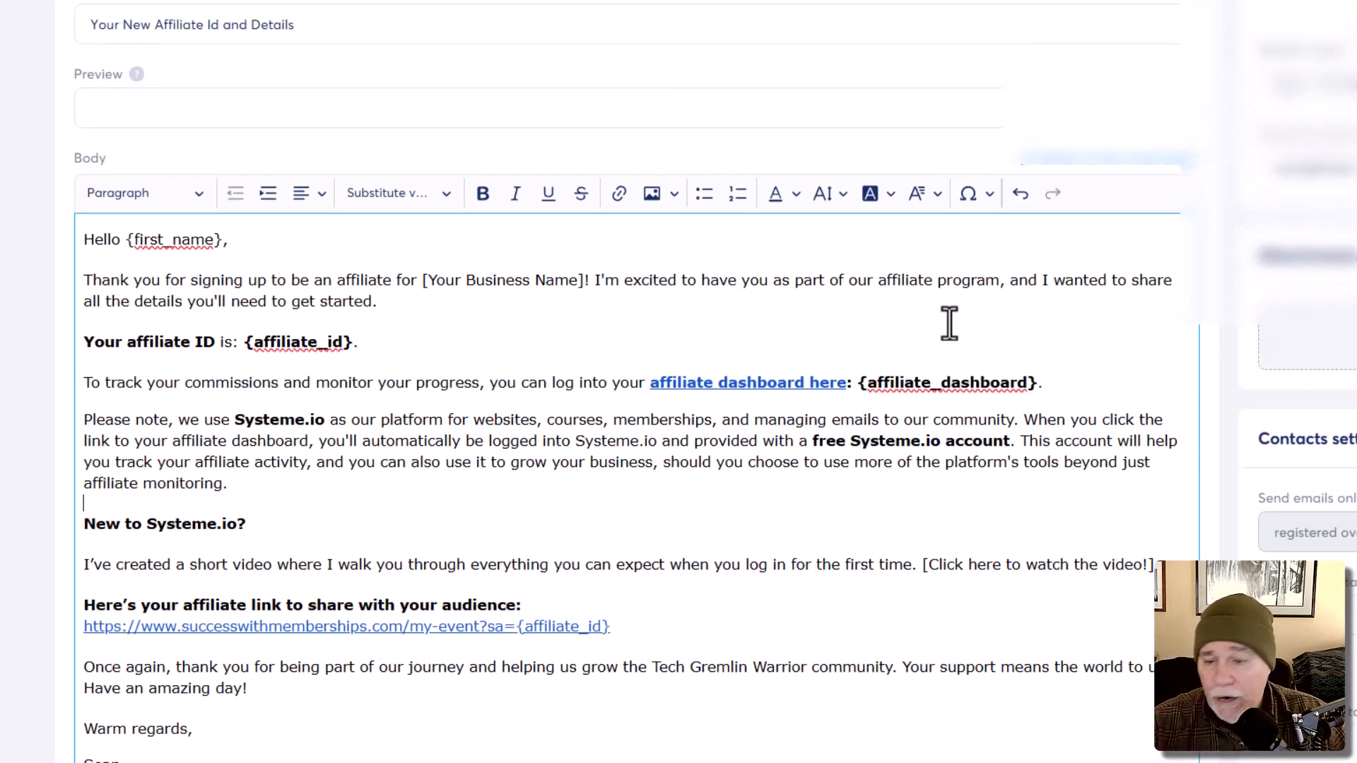
{"action": "scroll", "coordinate": [950, 323], "scroll_direction": "down", "scroll_amount": 3}
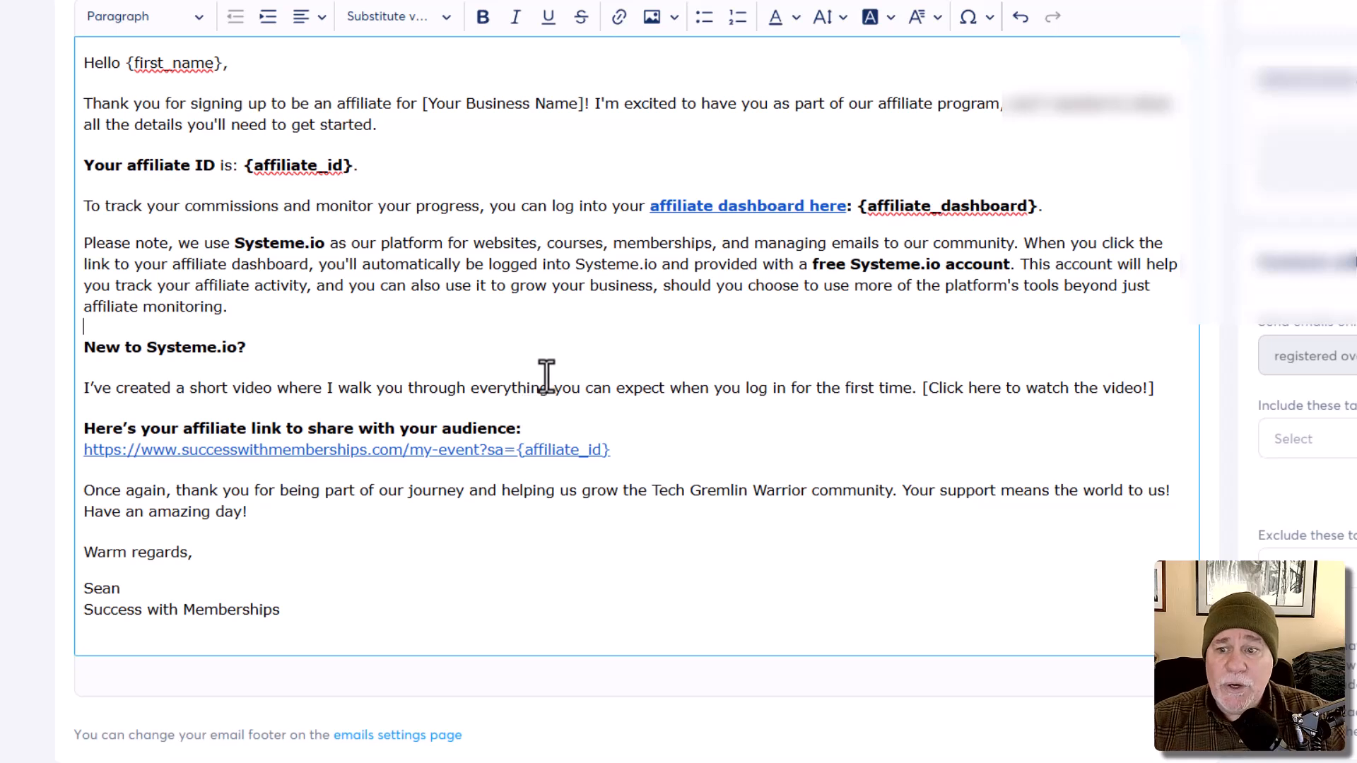
{"action": "left_click_drag", "start_coordinate": [1153, 388], "coordinate": [83, 388]}
{"action": "left_click", "coordinate": [712, 440]}
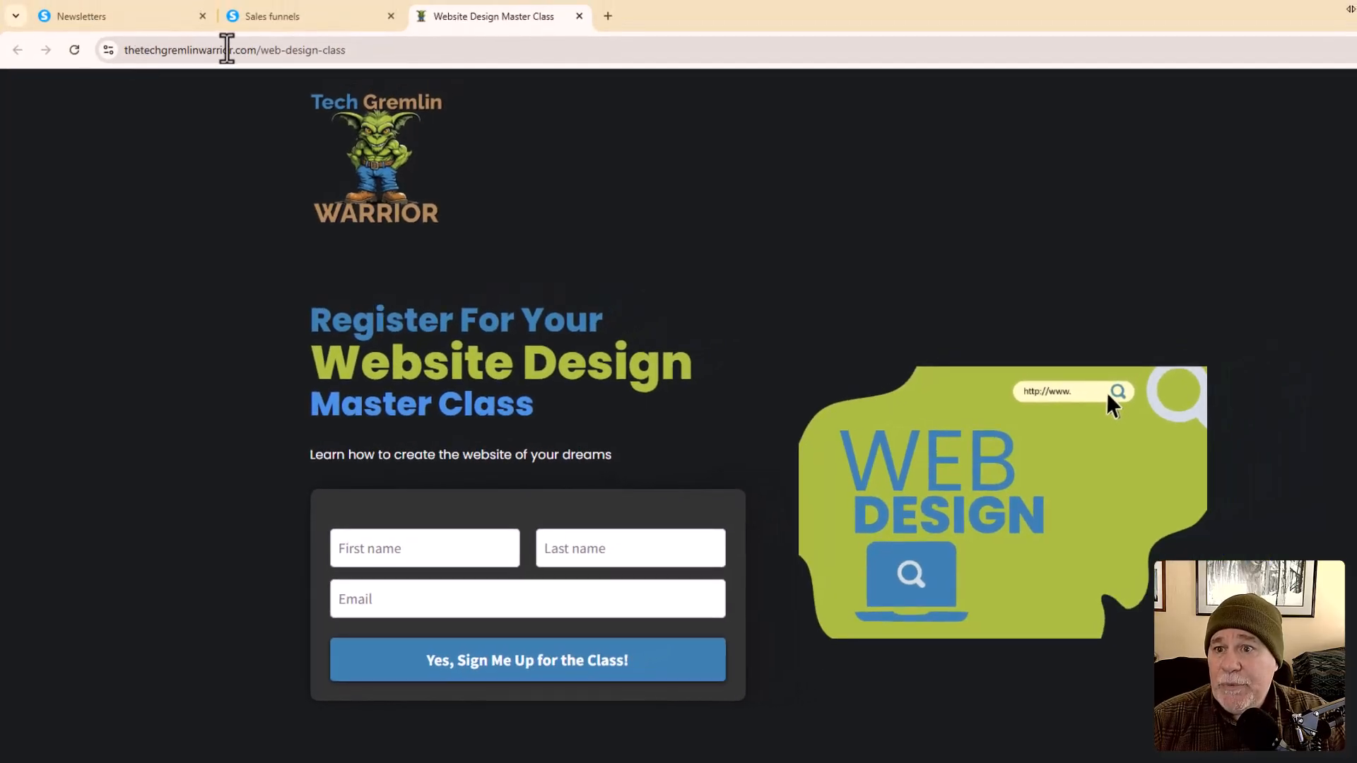
Step: Copy the Website Design Master Class page URL and switch back to the newsletter editor
{"action": "left_click_drag", "start_coordinate": [360, 49], "coordinate": [106, 50]}
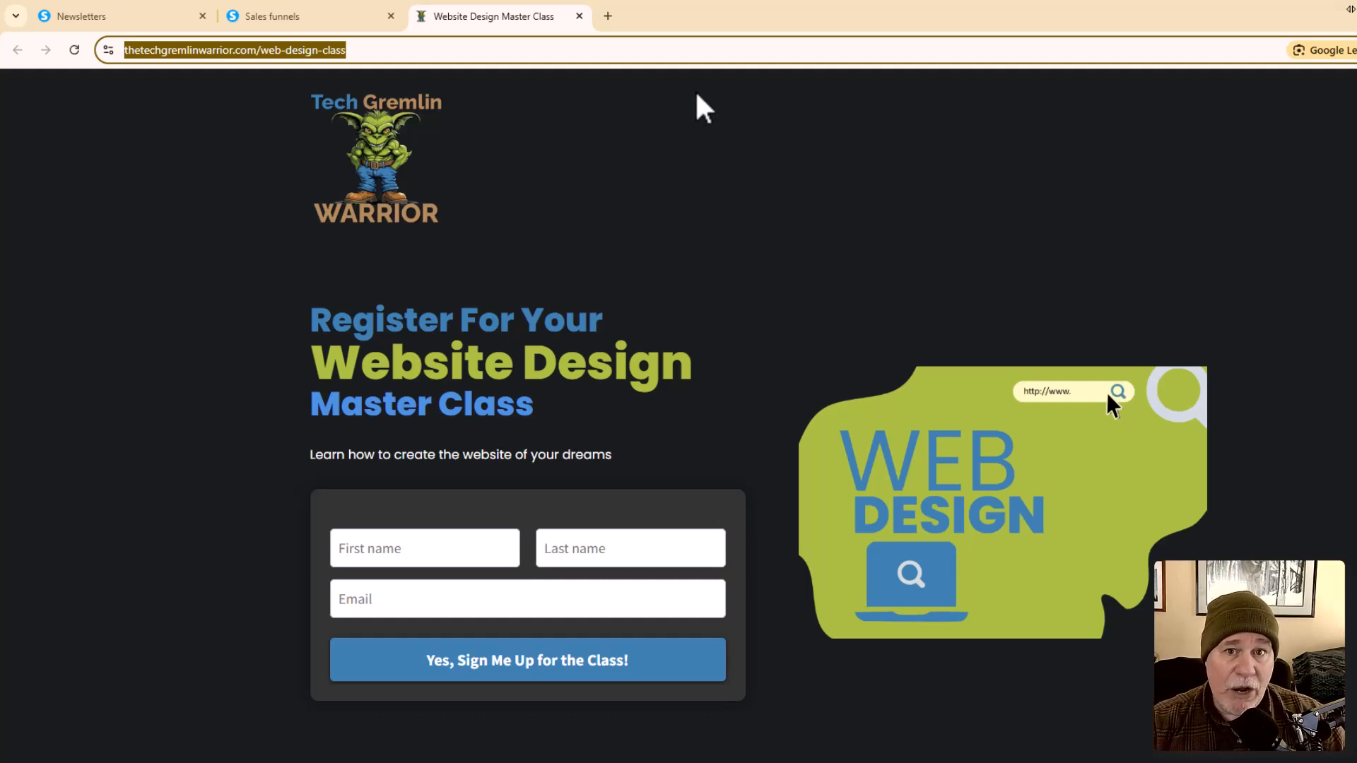
{"action": "left_click", "coordinate": [654, 47]}
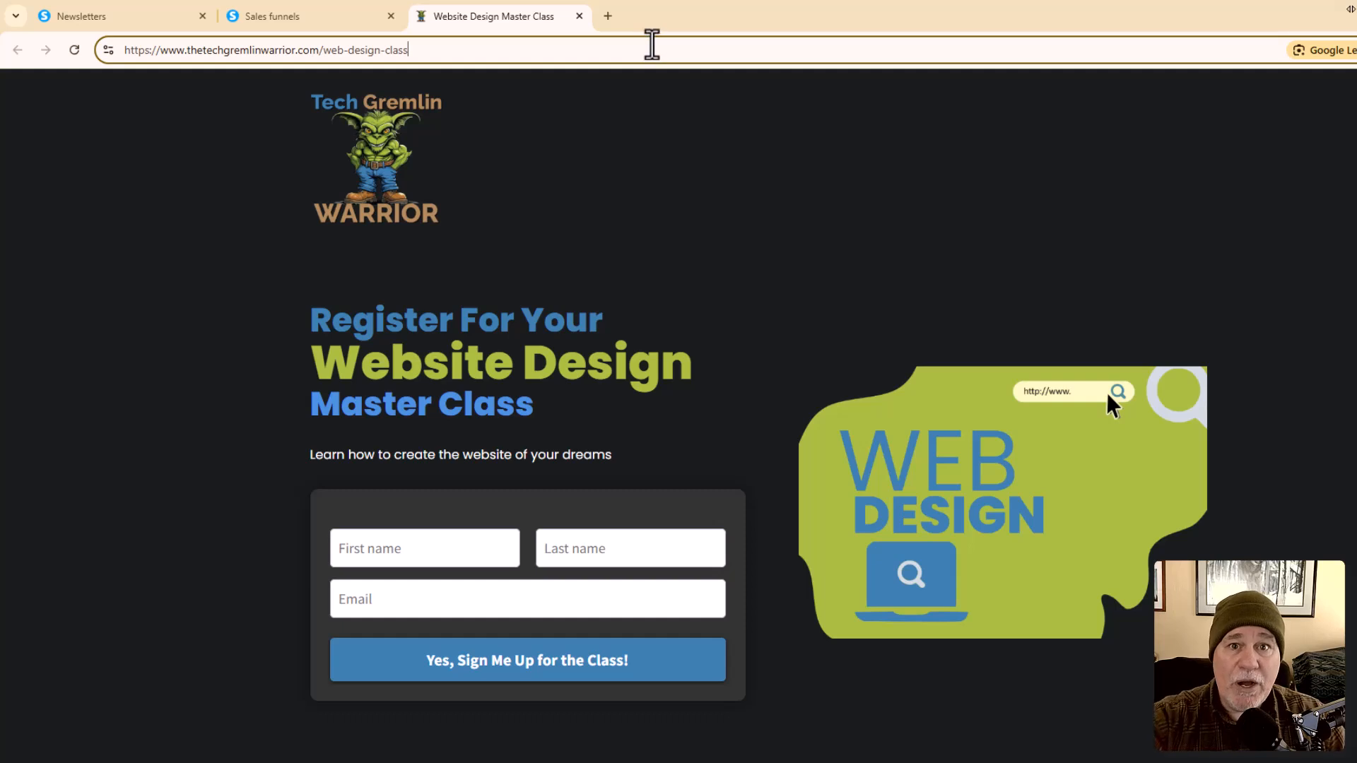
{"action": "left_click_drag", "start_coordinate": [642, 46], "coordinate": [81, 61]}
{"action": "key", "text": "ctrl+c"}
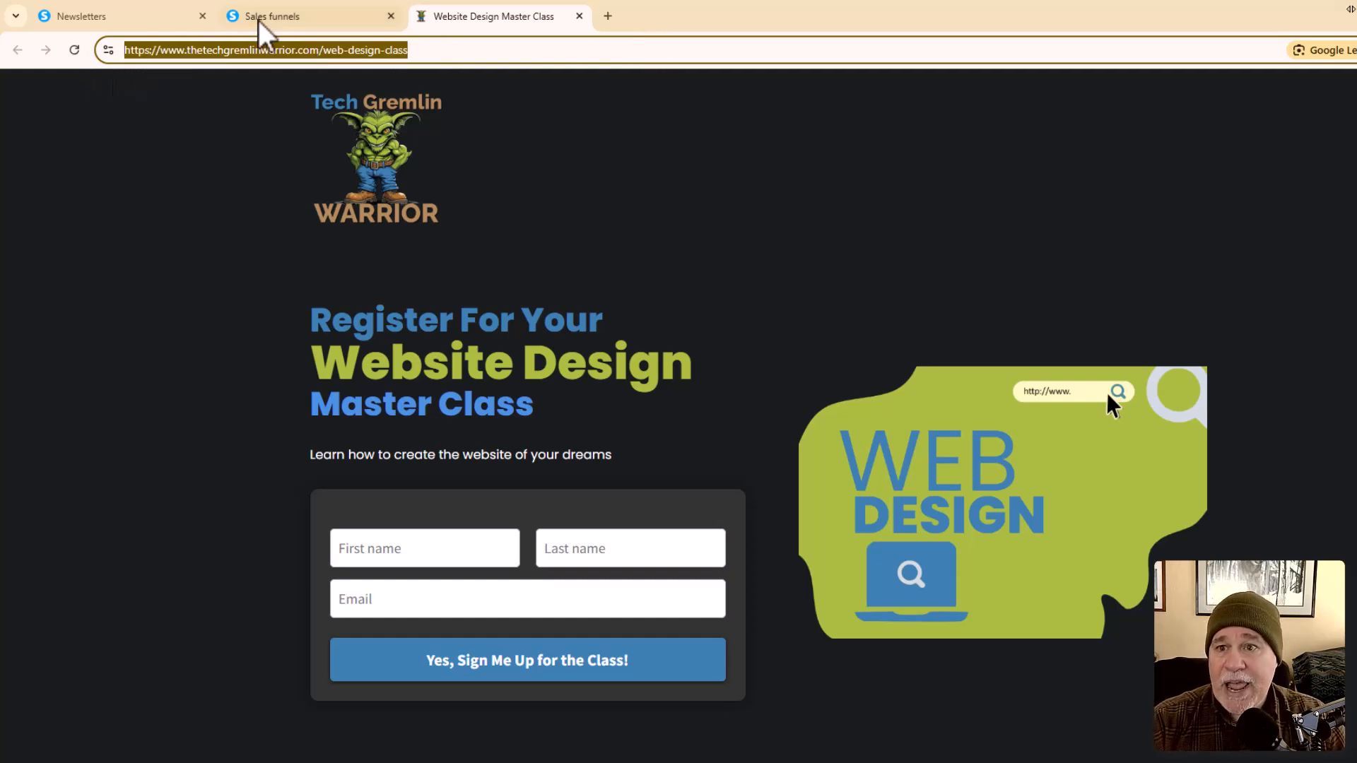
{"action": "left_click", "coordinate": [146, 19]}
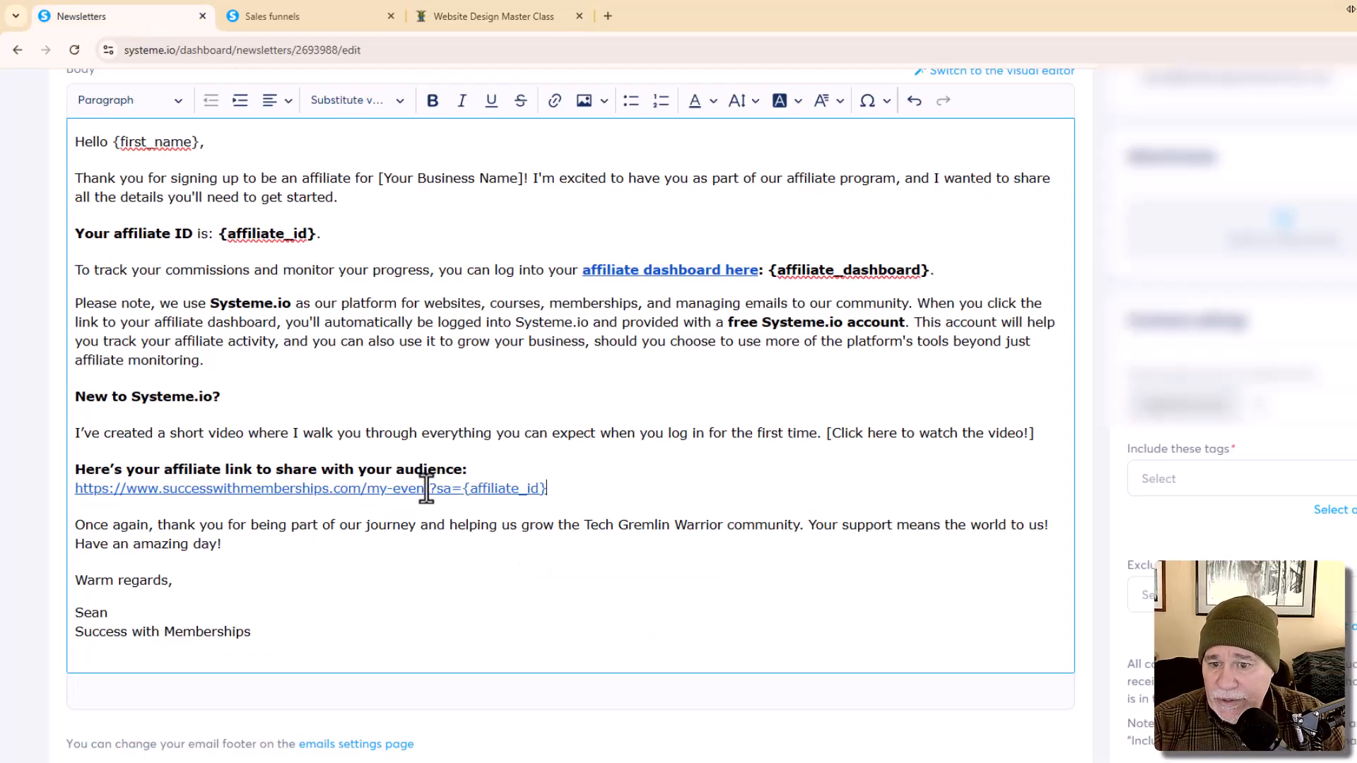
Step: Replace the old event address in the share link with the web-design-class page URL
{"action": "left_click_drag", "start_coordinate": [429, 491], "coordinate": [64, 493]}
{"action": "key", "text": "ctrl+v"}
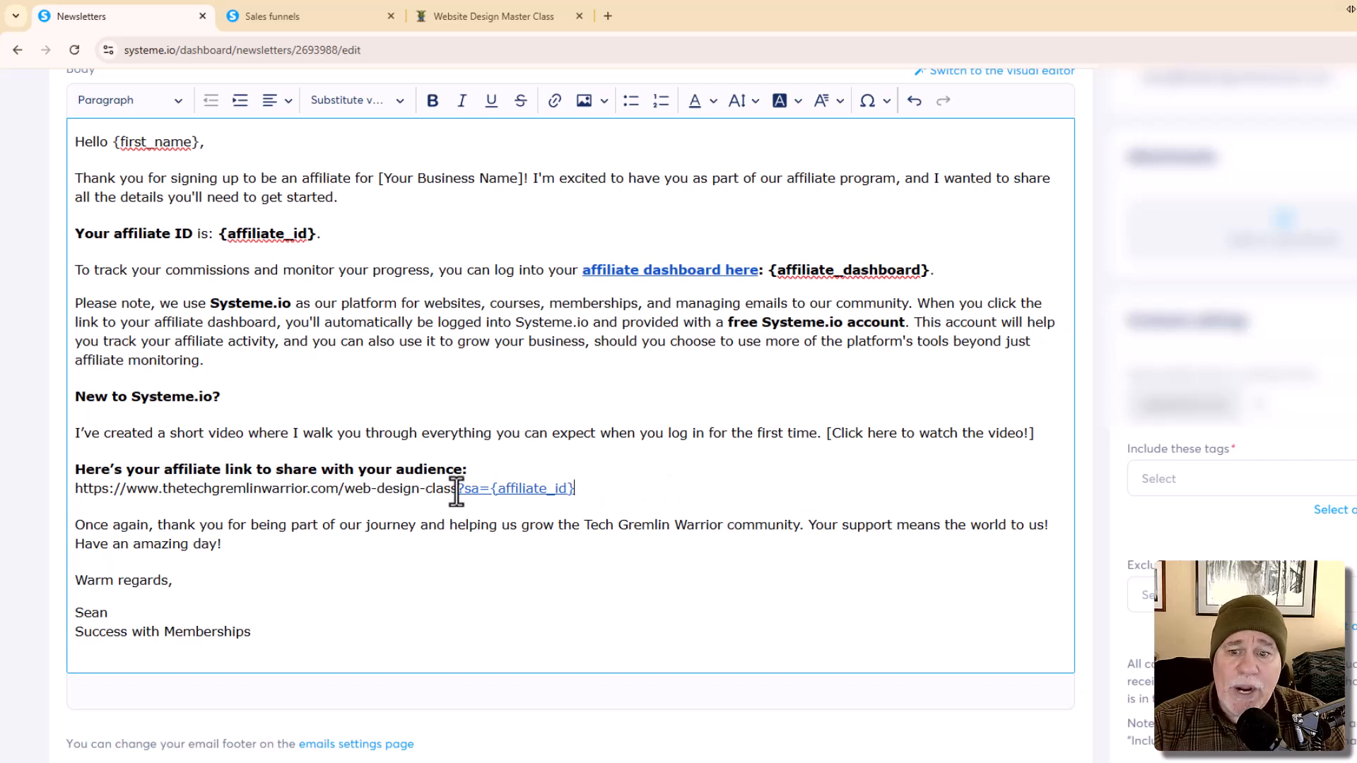
{"action": "left_click_drag", "start_coordinate": [455, 494], "coordinate": [65, 493]}
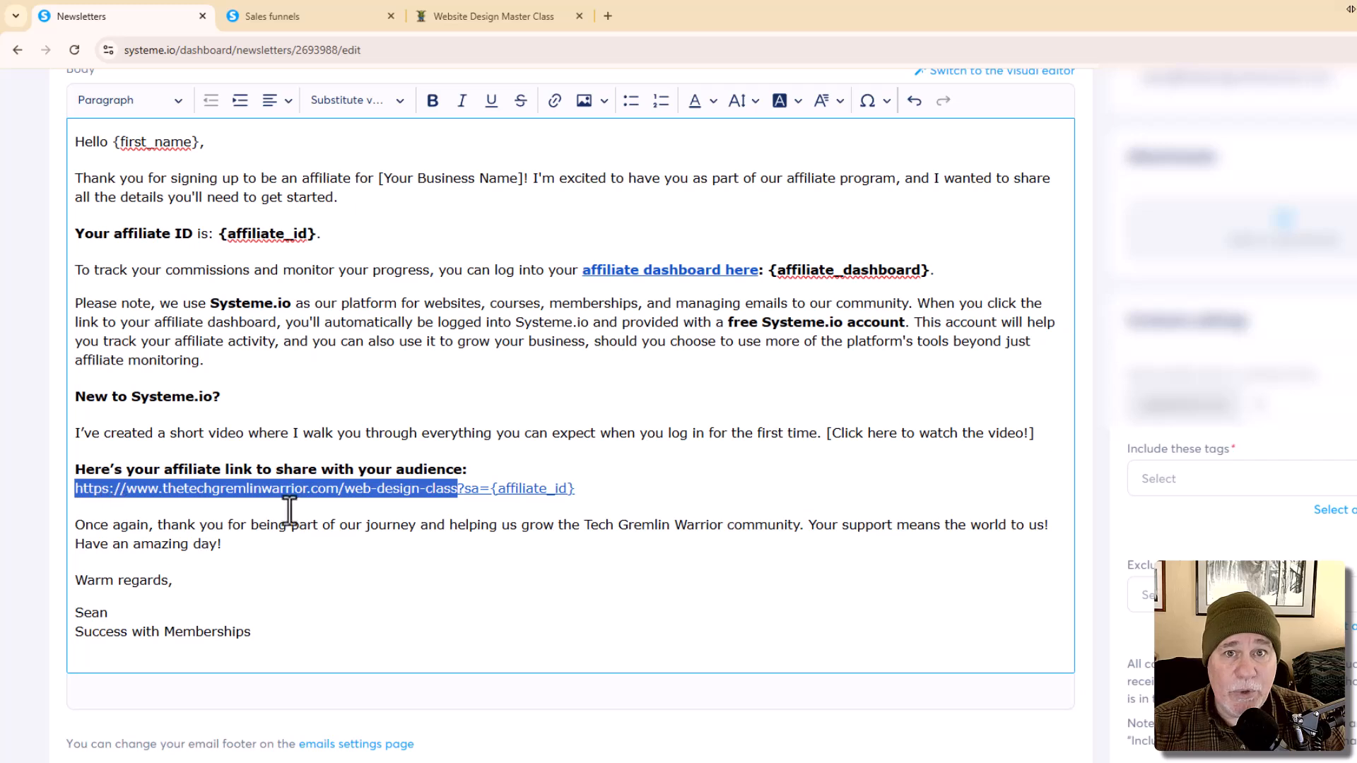
{"action": "left_click", "coordinate": [474, 509]}
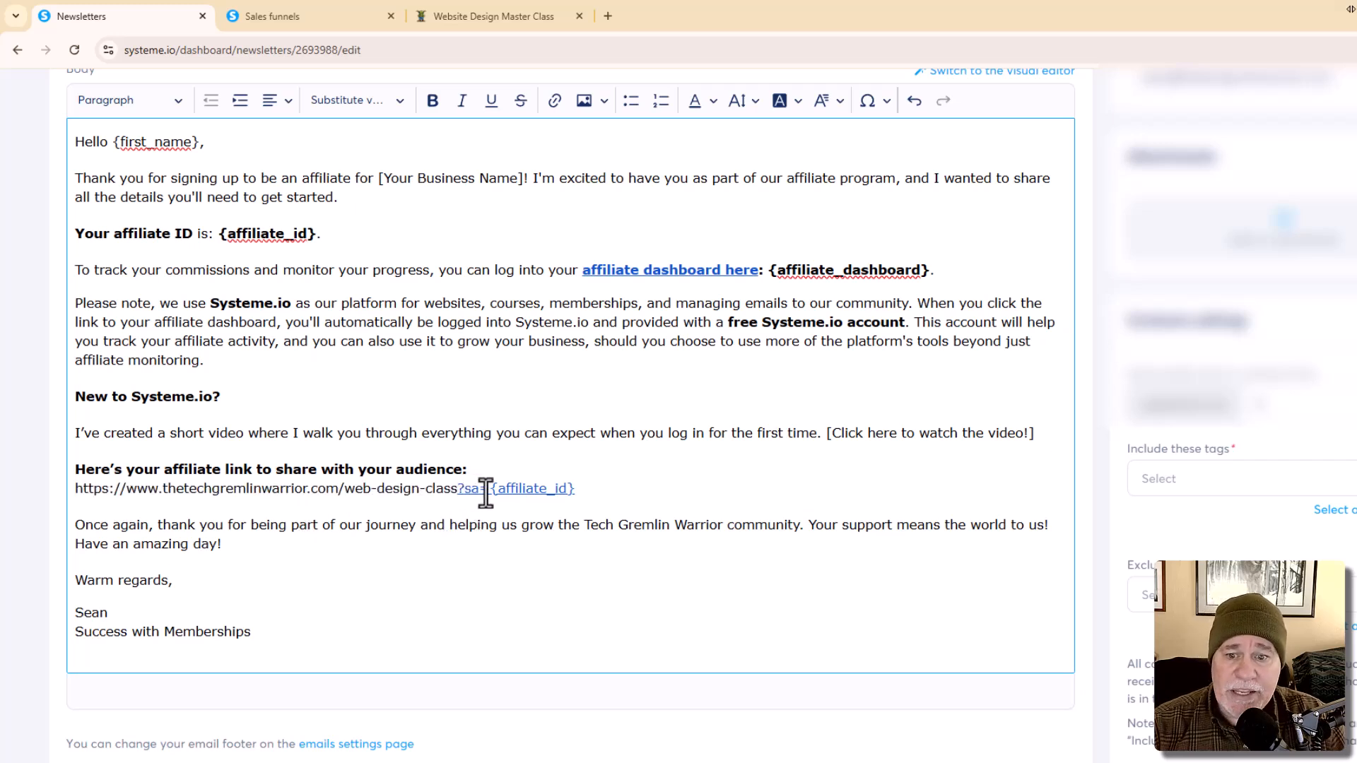
Step: Reinsert the Contact's affiliate ID variable after ?sa= so the link ends ?sa={affiliate_id}
{"action": "left_click_drag", "start_coordinate": [576, 489], "coordinate": [492, 489]}
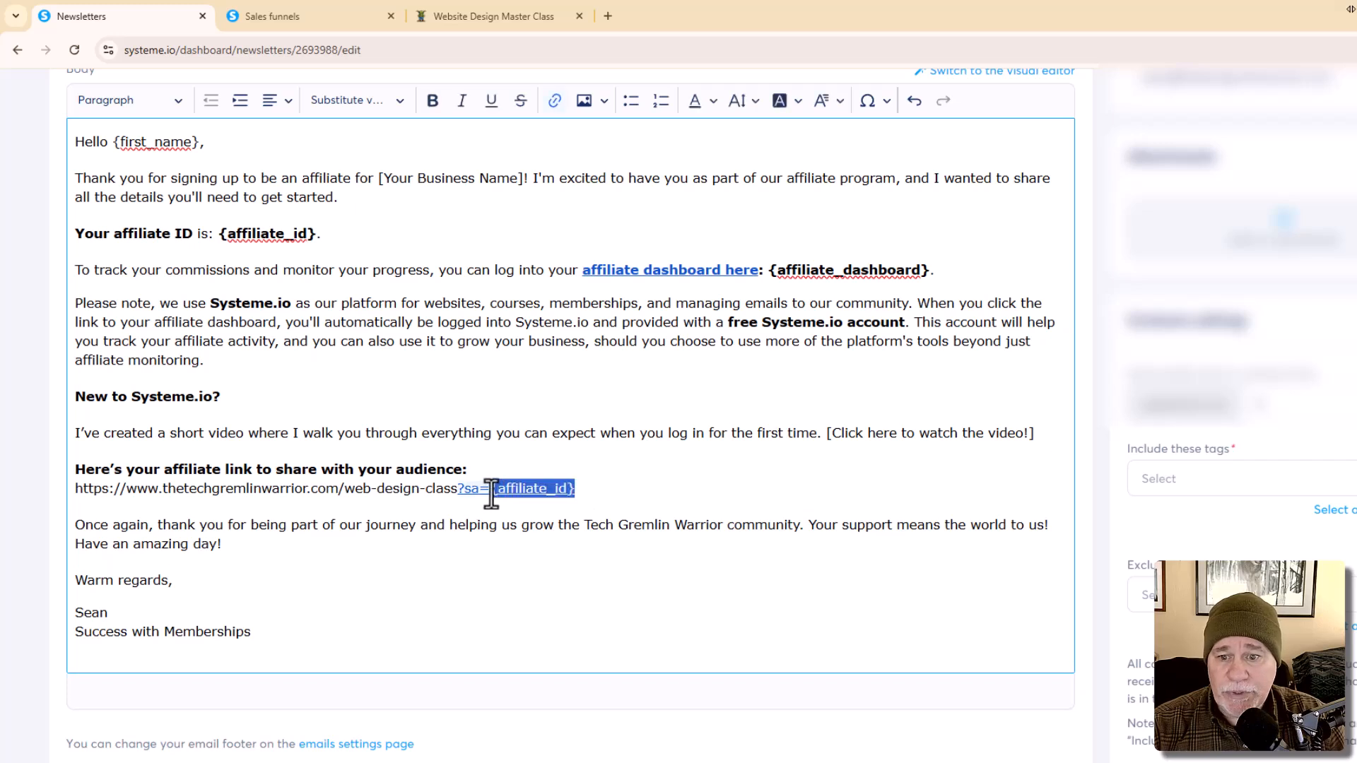
{"action": "left_click", "coordinate": [499, 495]}
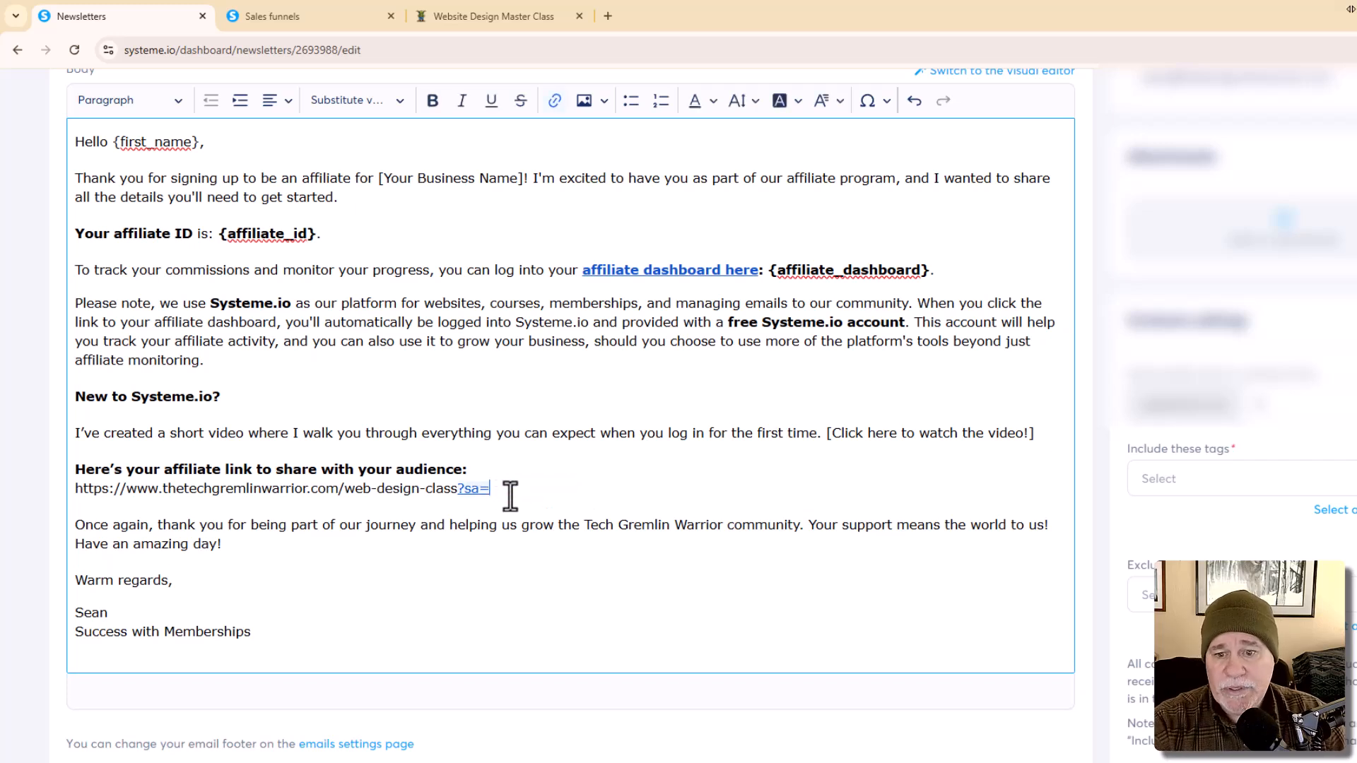
{"action": "left_click", "coordinate": [400, 104]}
{"action": "scroll", "coordinate": [427, 490], "scroll_direction": "down", "scroll_amount": 1}
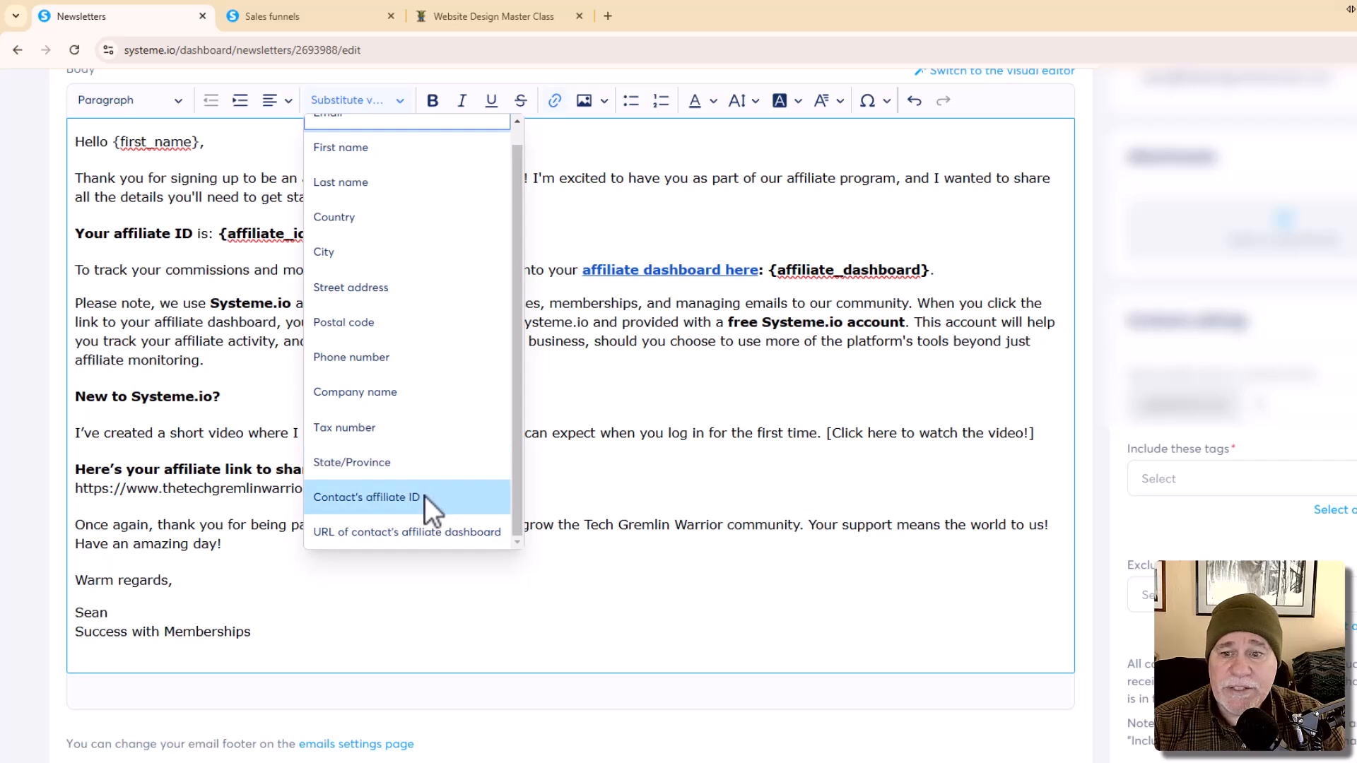
{"action": "left_click", "coordinate": [426, 496]}
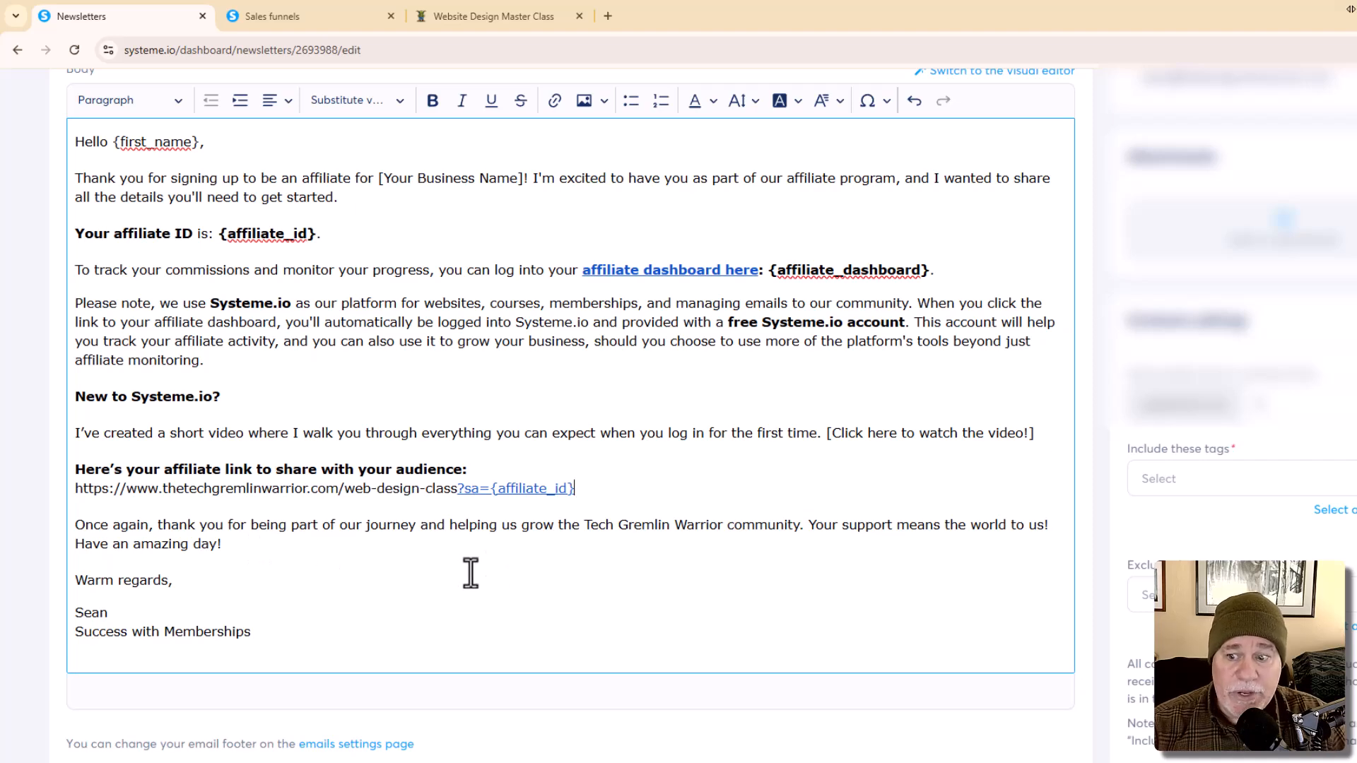
{"action": "scroll", "coordinate": [454, 570], "scroll_direction": "up", "scroll_amount": 5}
{"action": "scroll", "coordinate": [507, 565], "scroll_direction": "down", "scroll_amount": 2}
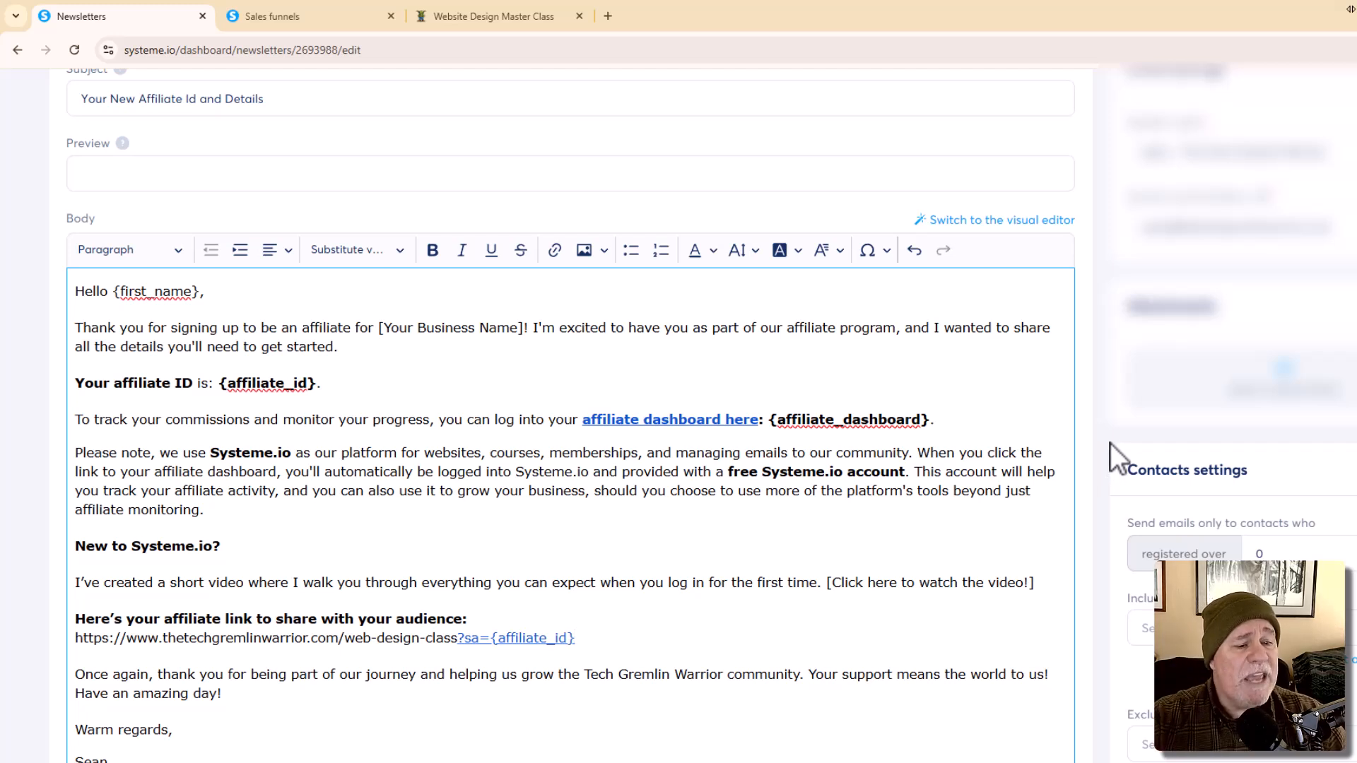
{"action": "left_click", "coordinate": [1229, 627]}
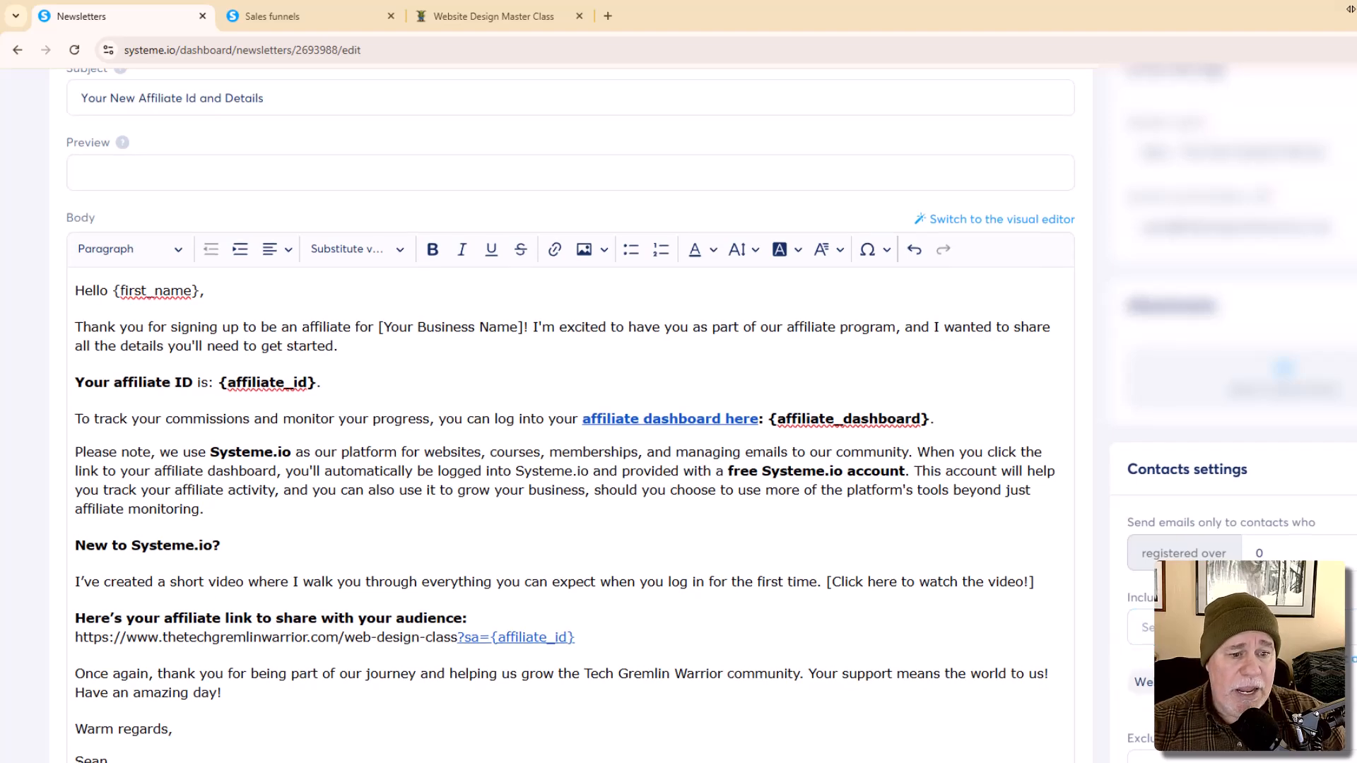
Step: Send the affiliate welcome newsletter now, confirm it, and dismiss the sent and saved notifications
{"action": "scroll", "coordinate": [679, 424], "scroll_direction": "down", "scroll_amount": 1}
{"action": "scroll", "coordinate": [1323, 431], "scroll_direction": "up", "scroll_amount": 3}
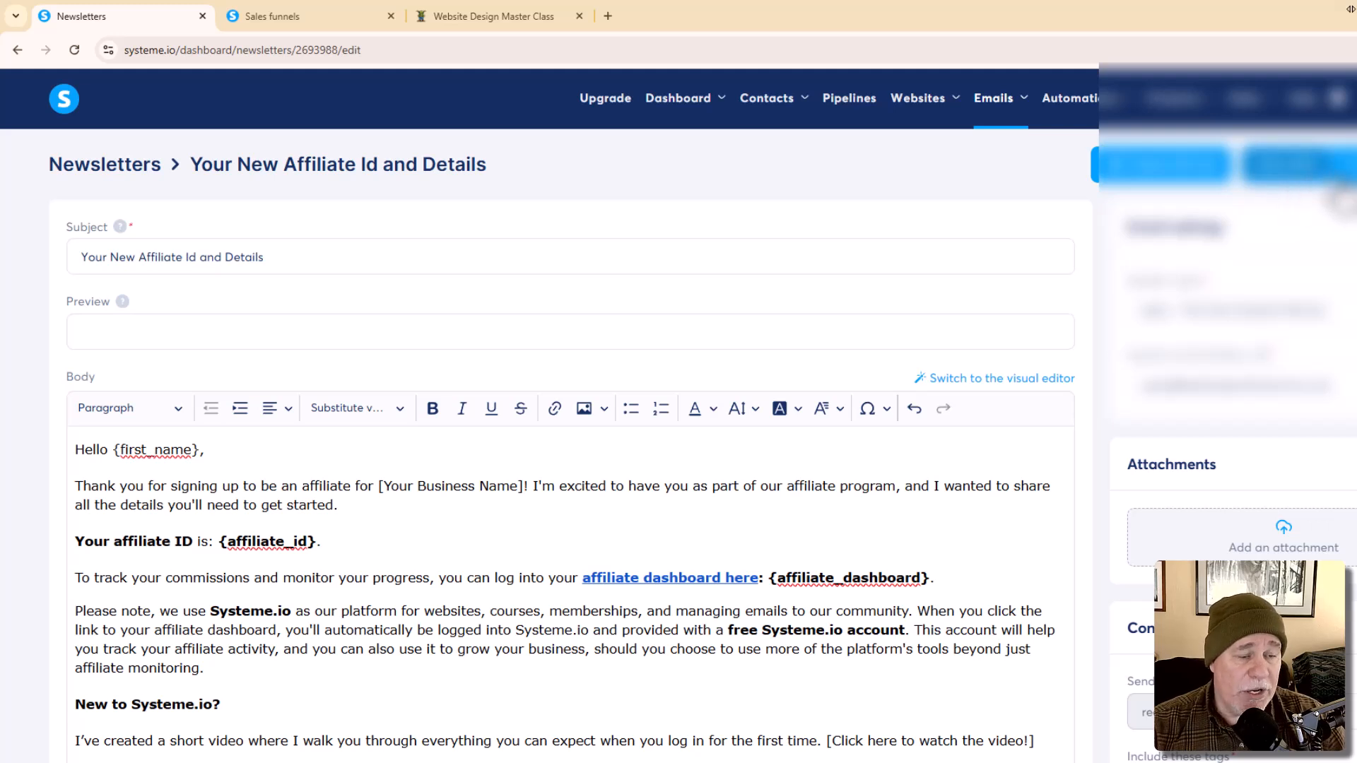
{"action": "left_click", "coordinate": [1344, 171]}
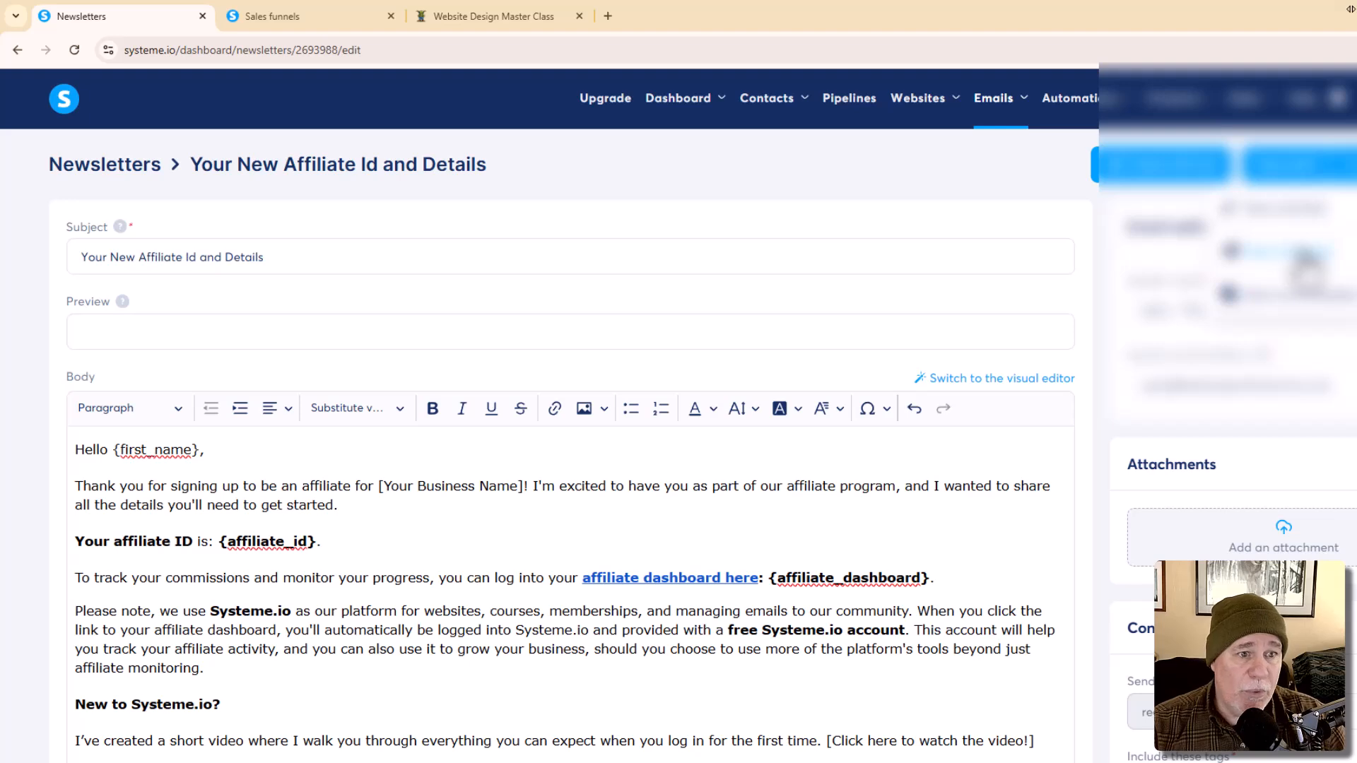
{"action": "left_click", "coordinate": [1306, 292]}
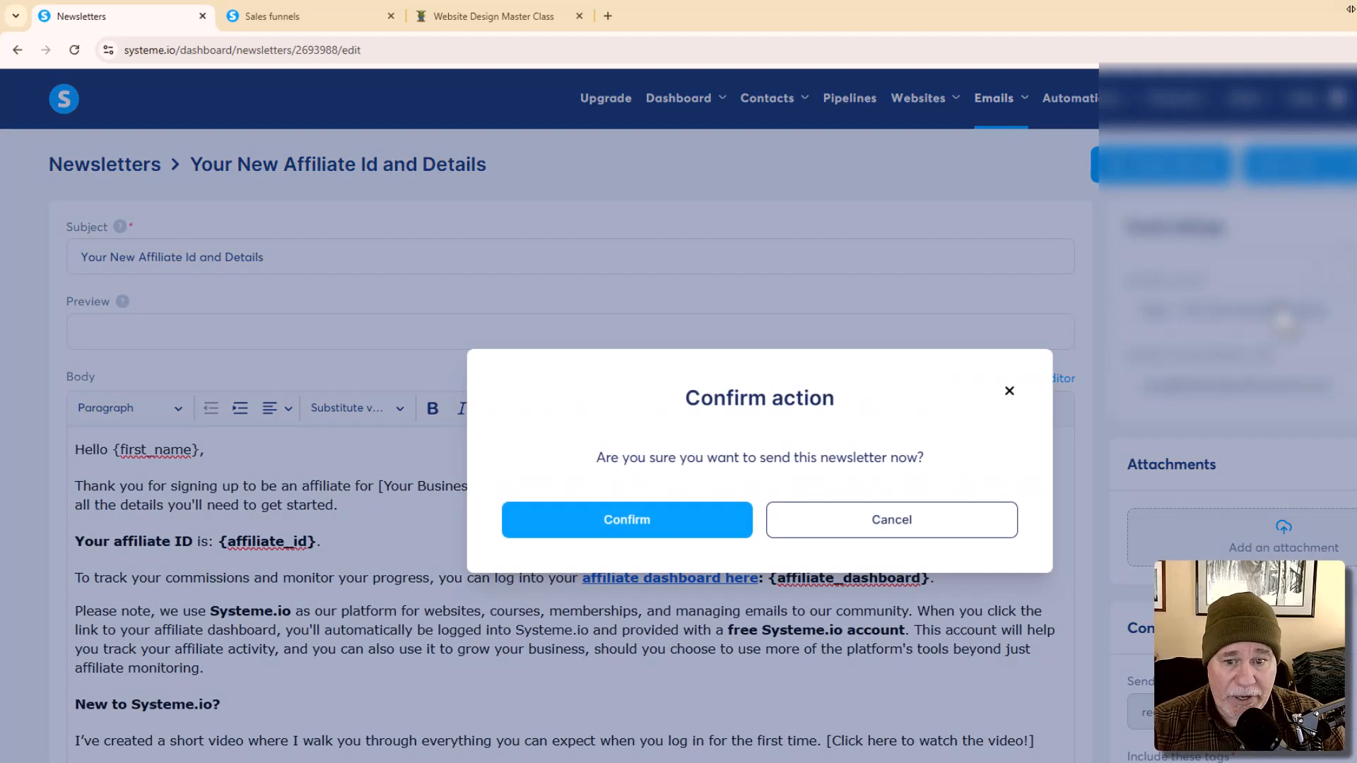
{"action": "left_click", "coordinate": [673, 519]}
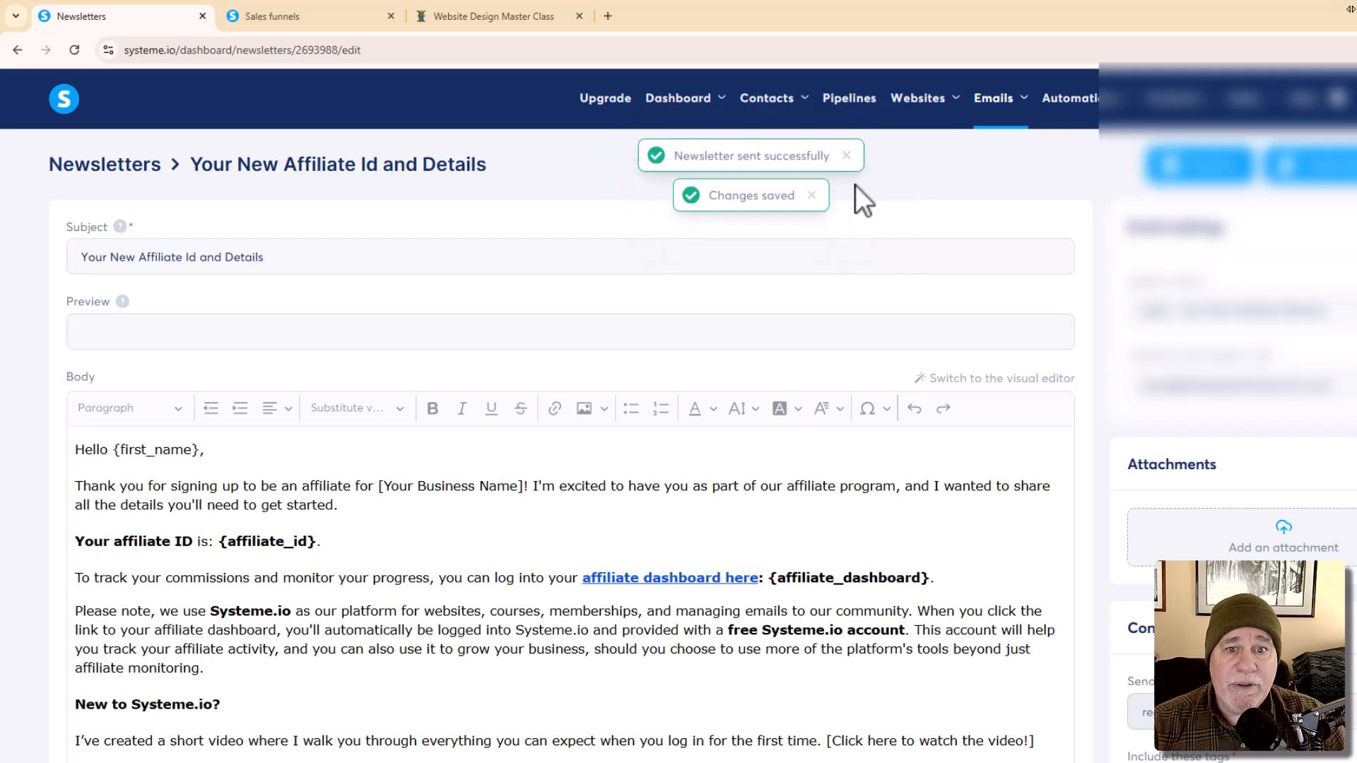
{"action": "left_click", "coordinate": [847, 156]}
{"action": "left_click", "coordinate": [811, 157]}
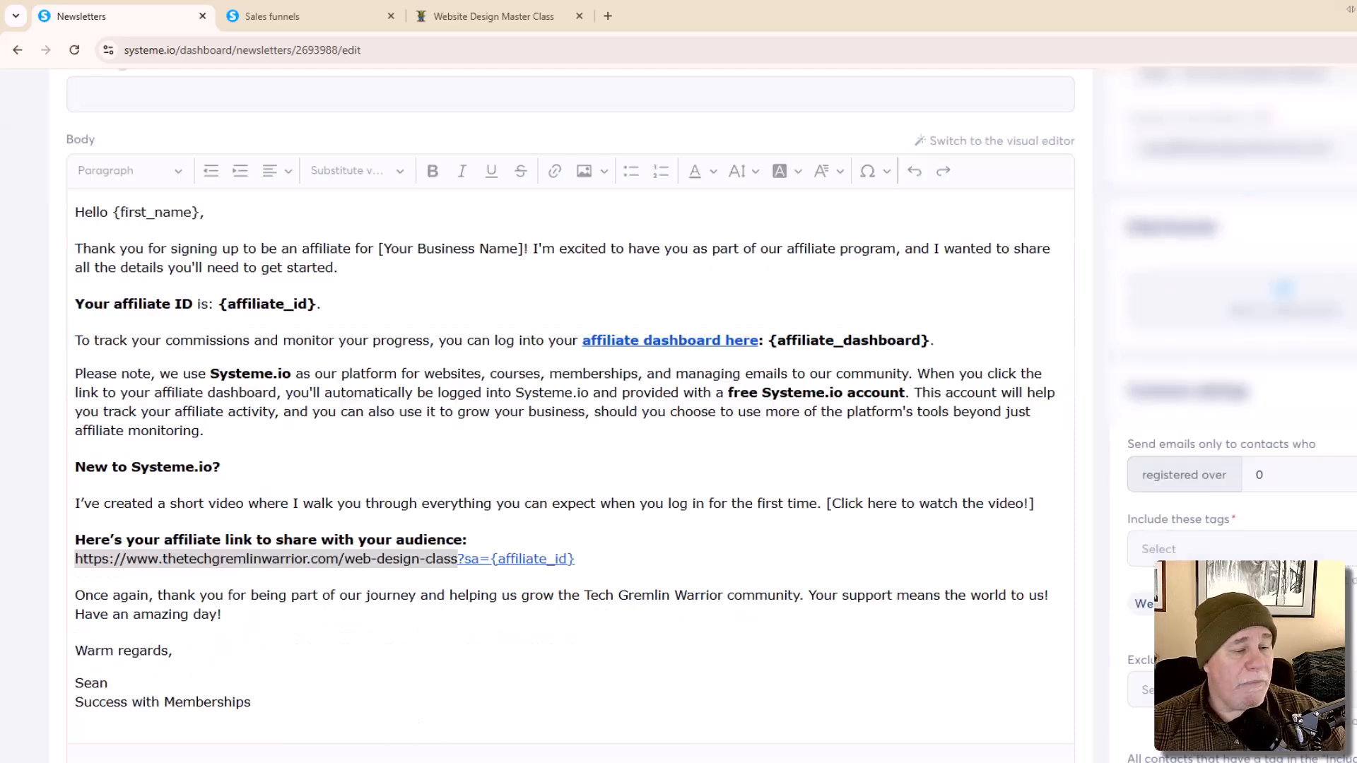
Step: Position the Snipping Tool capture of the received email, showing the filled-in affiliate ID and links
{"action": "left_click_drag", "start_coordinate": [1355, 142], "coordinate": [1125, 140]}
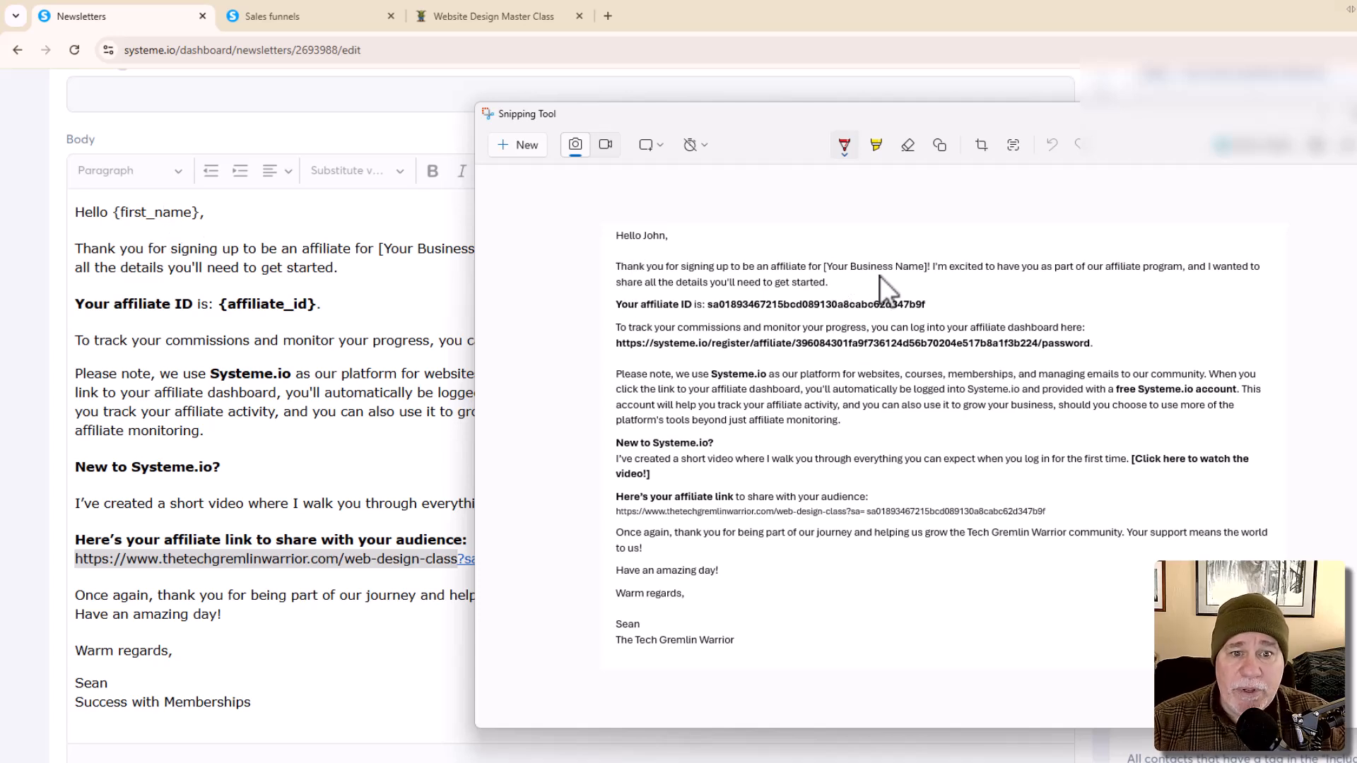
{"action": "left_click_drag", "start_coordinate": [765, 115], "coordinate": [890, 410]}
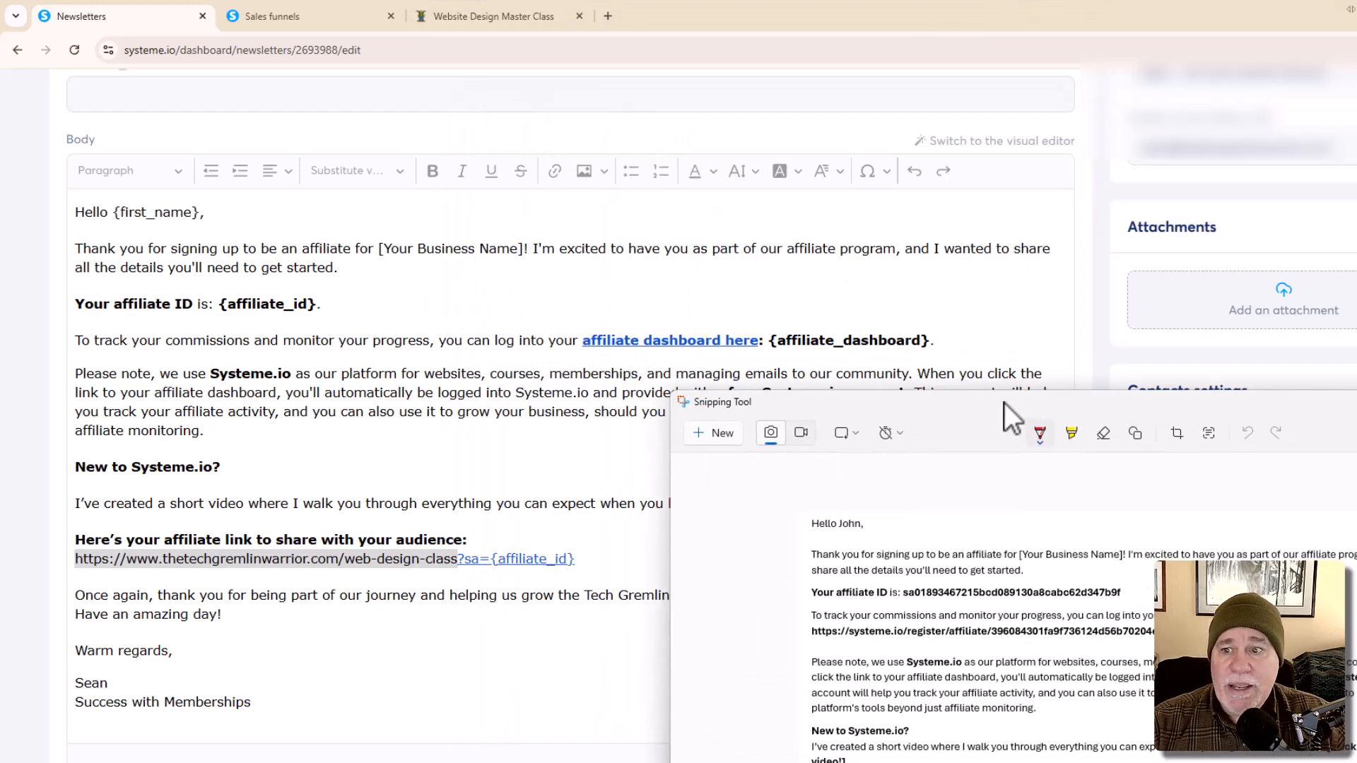
{"action": "left_click_drag", "start_coordinate": [1004, 409], "coordinate": [687, 124]}
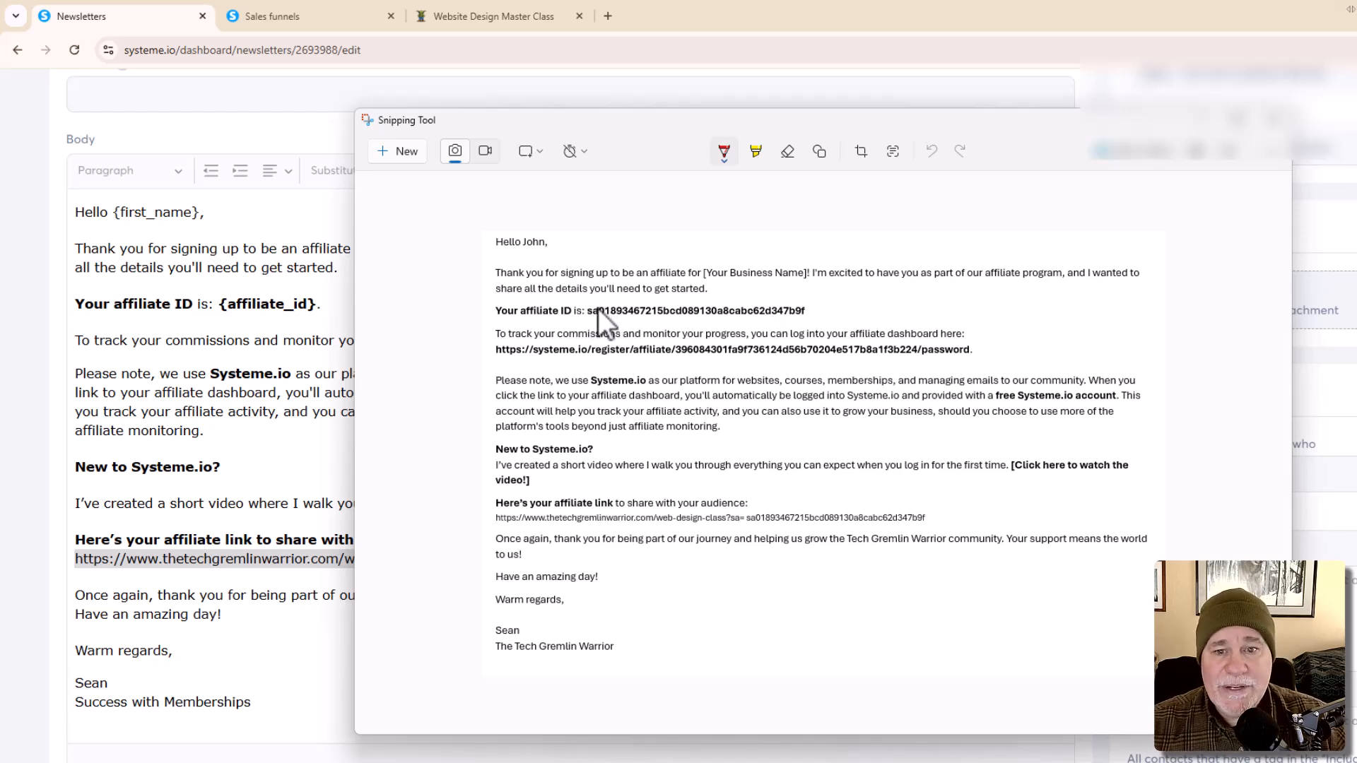
{"action": "left_click_drag", "start_coordinate": [762, 131], "coordinate": [961, 103]}
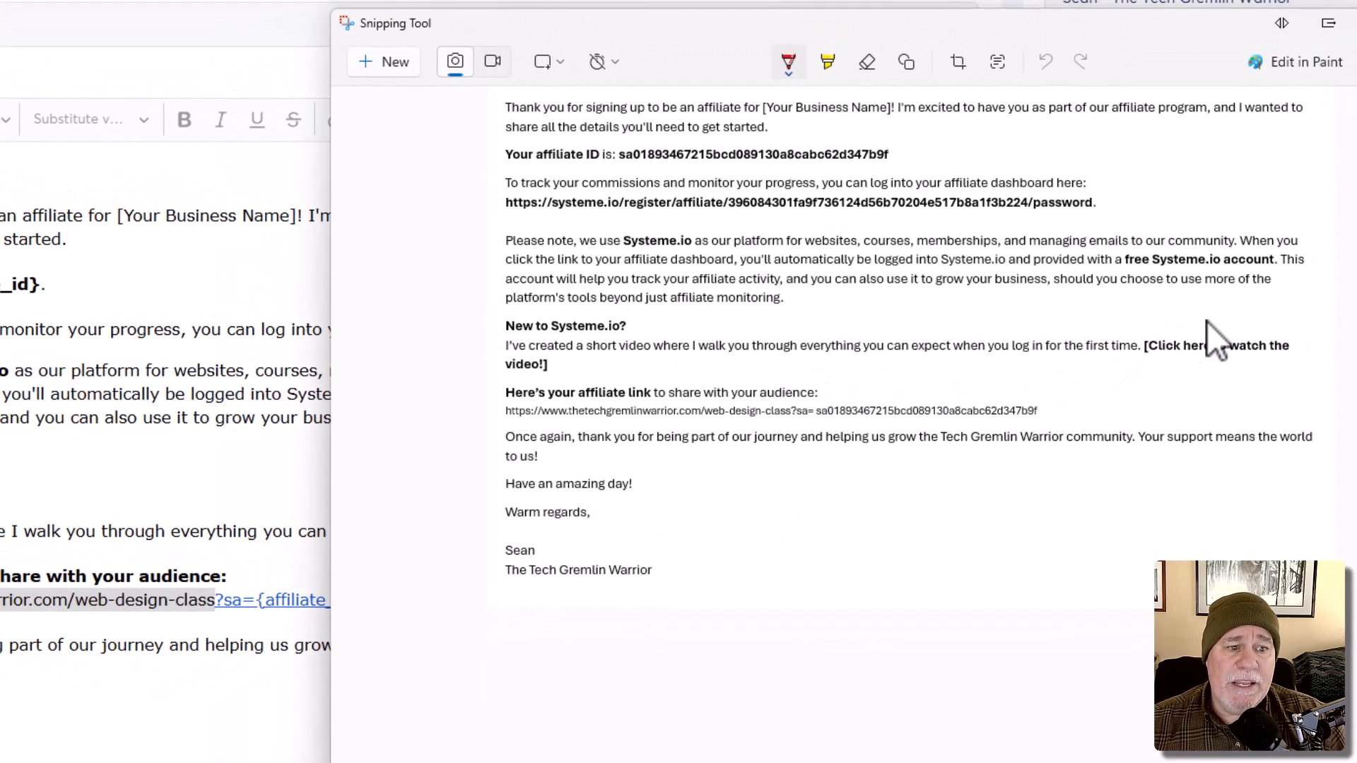
Step: Move the email capture off the right edge to reveal the newsletter editor again
{"action": "scroll", "coordinate": [1145, 350], "scroll_direction": "down", "scroll_amount": 1}
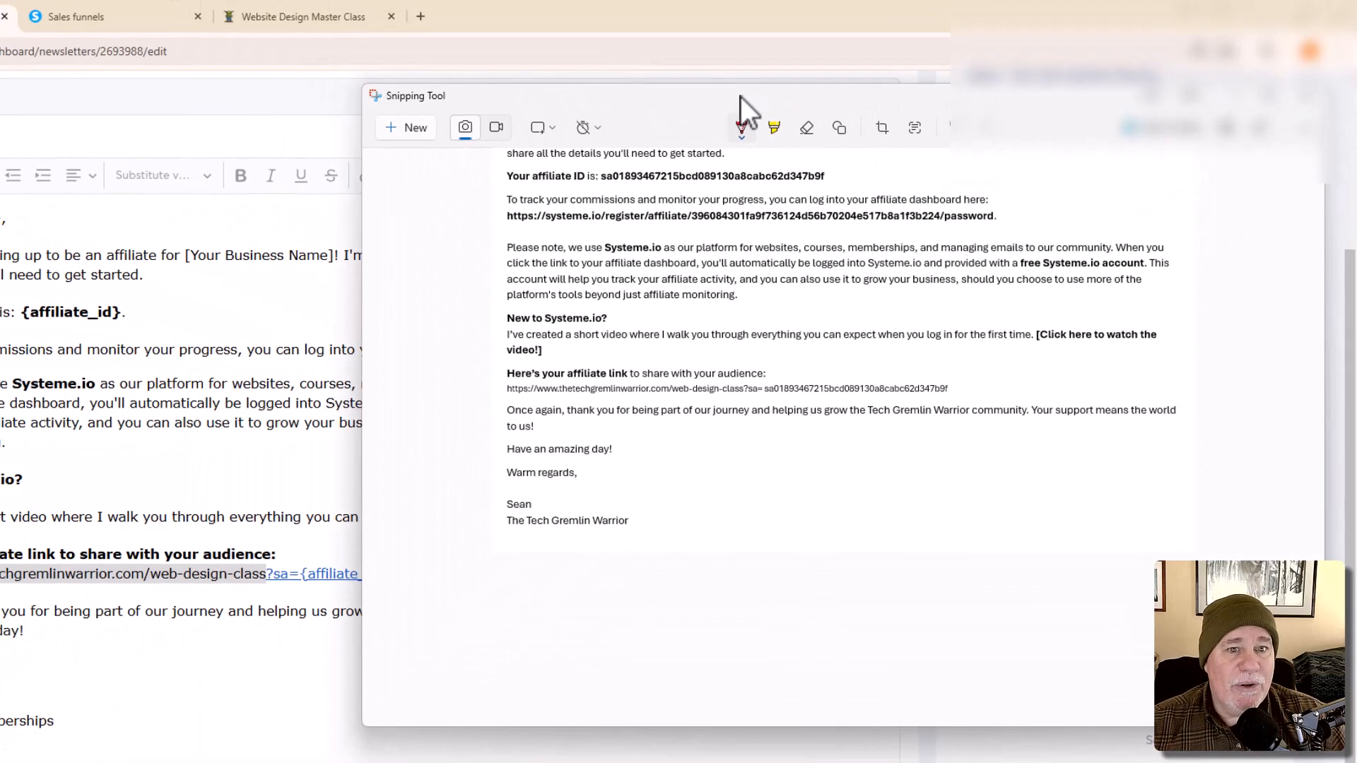
{"action": "left_click_drag", "start_coordinate": [740, 96], "coordinate": [1356, 185]}
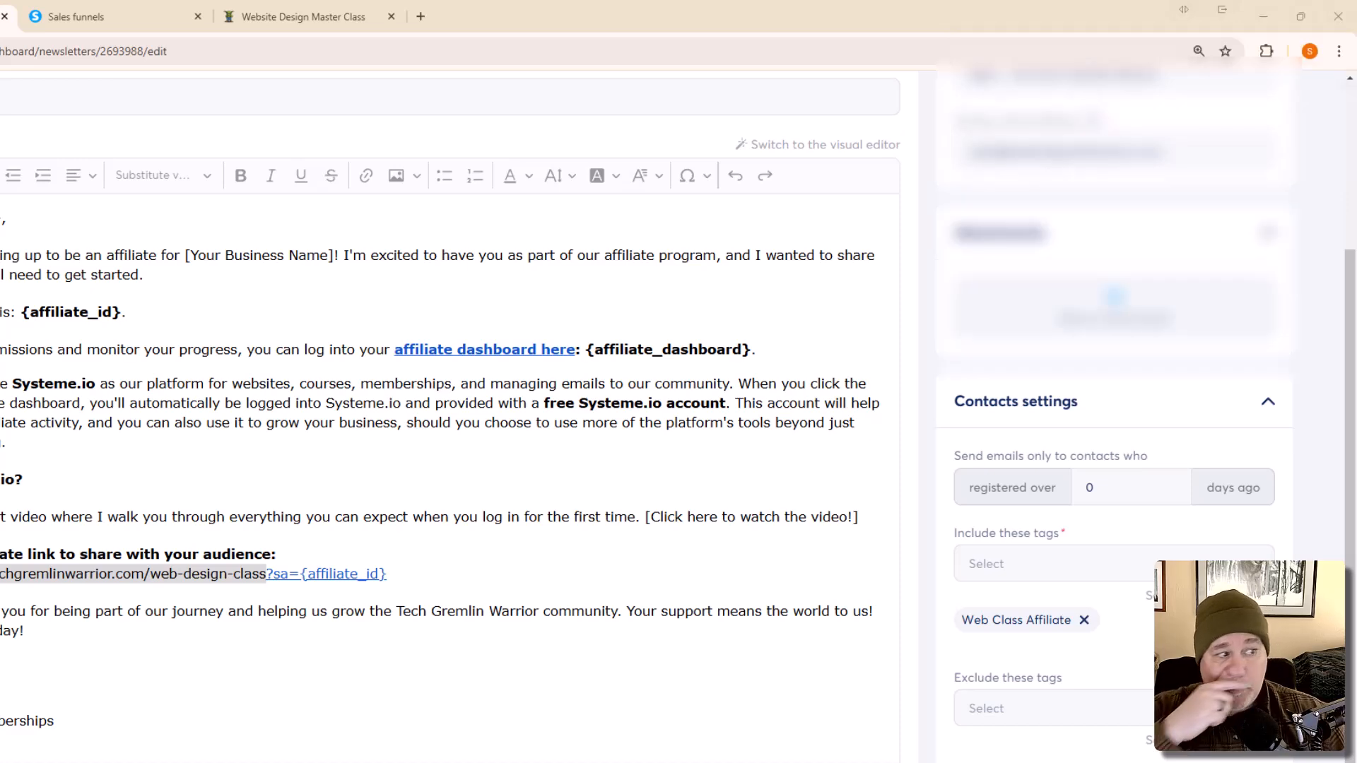
Step: Set the new affiliate account's password, create the account, then minimize the incognito dashboard
{"action": "left_click_drag", "start_coordinate": [418, 756], "coordinate": [452, 2]}
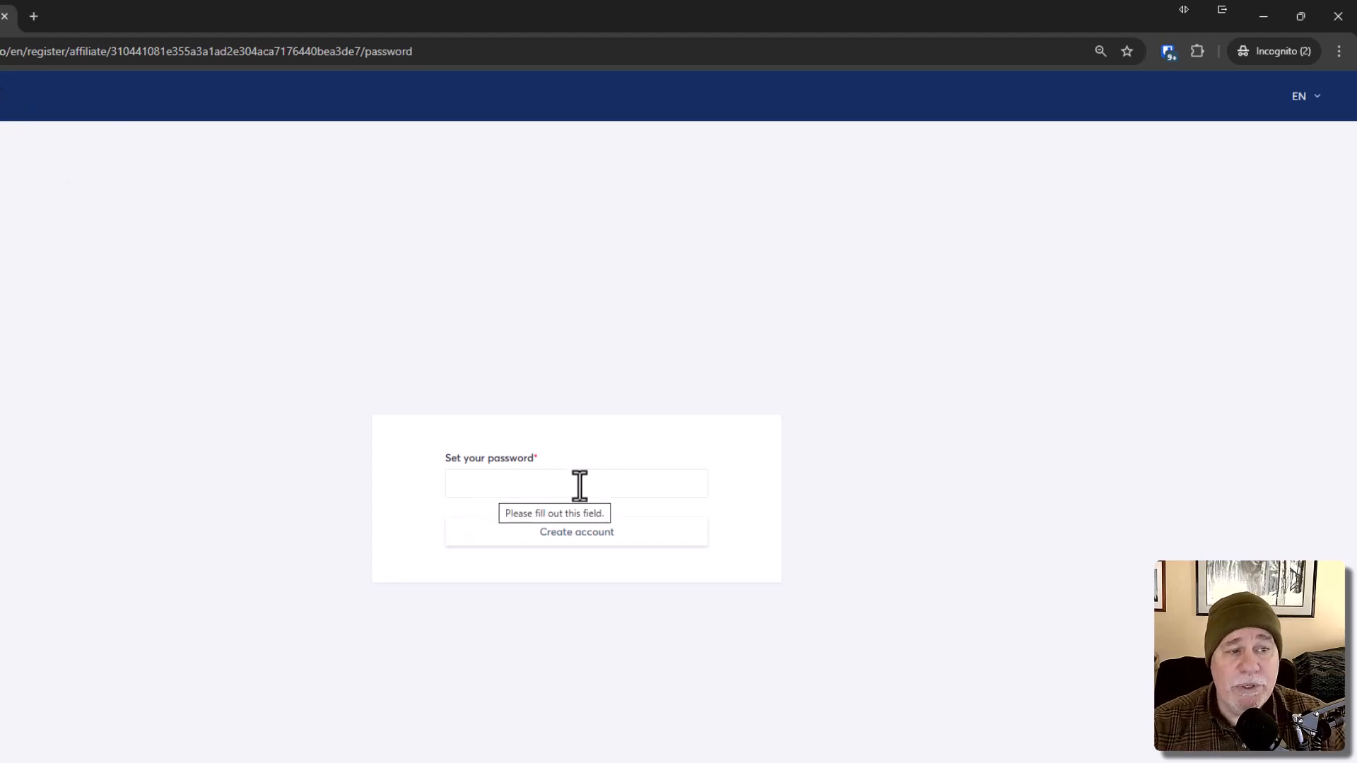
{"action": "left_click", "coordinate": [606, 484]}
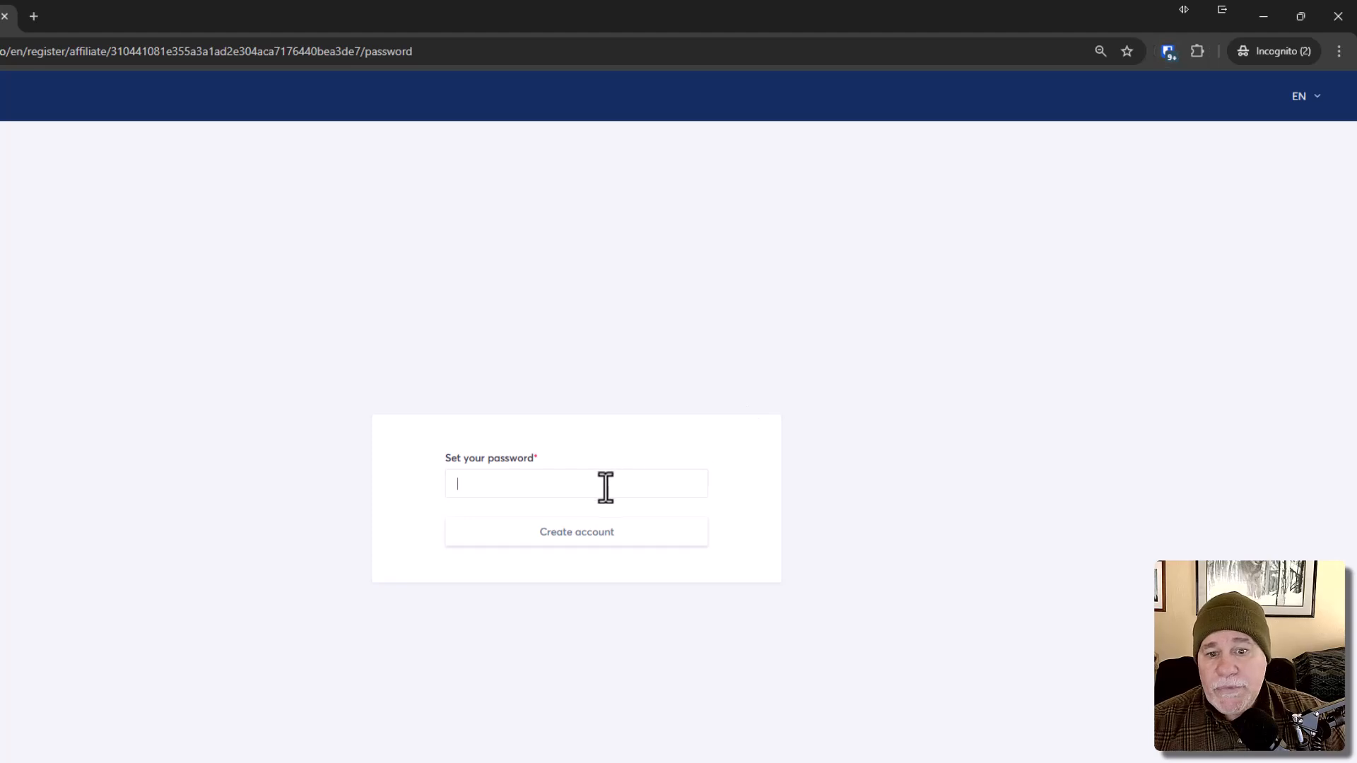
{"action": "key", "text": "ctrl+v"}
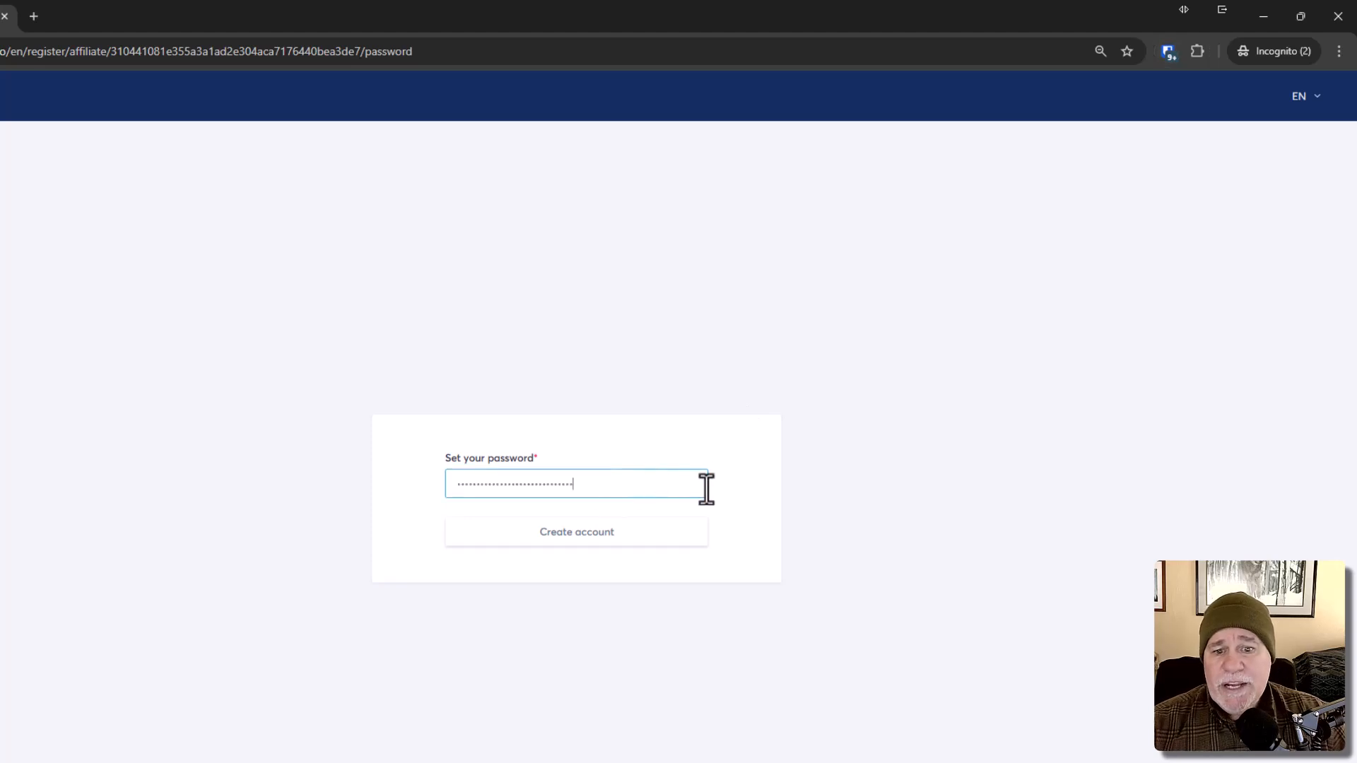
{"action": "left_click", "coordinate": [593, 543]}
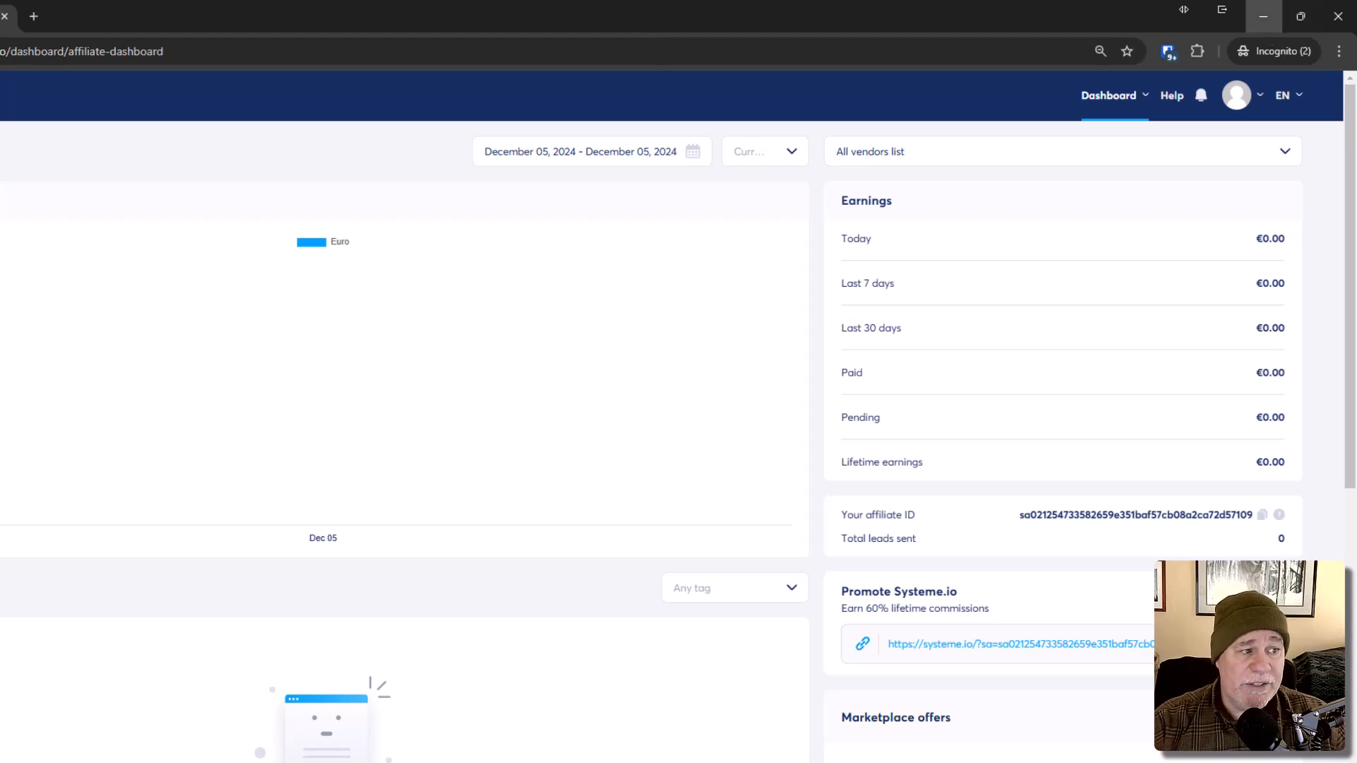
{"action": "left_click", "coordinate": [1262, 14]}
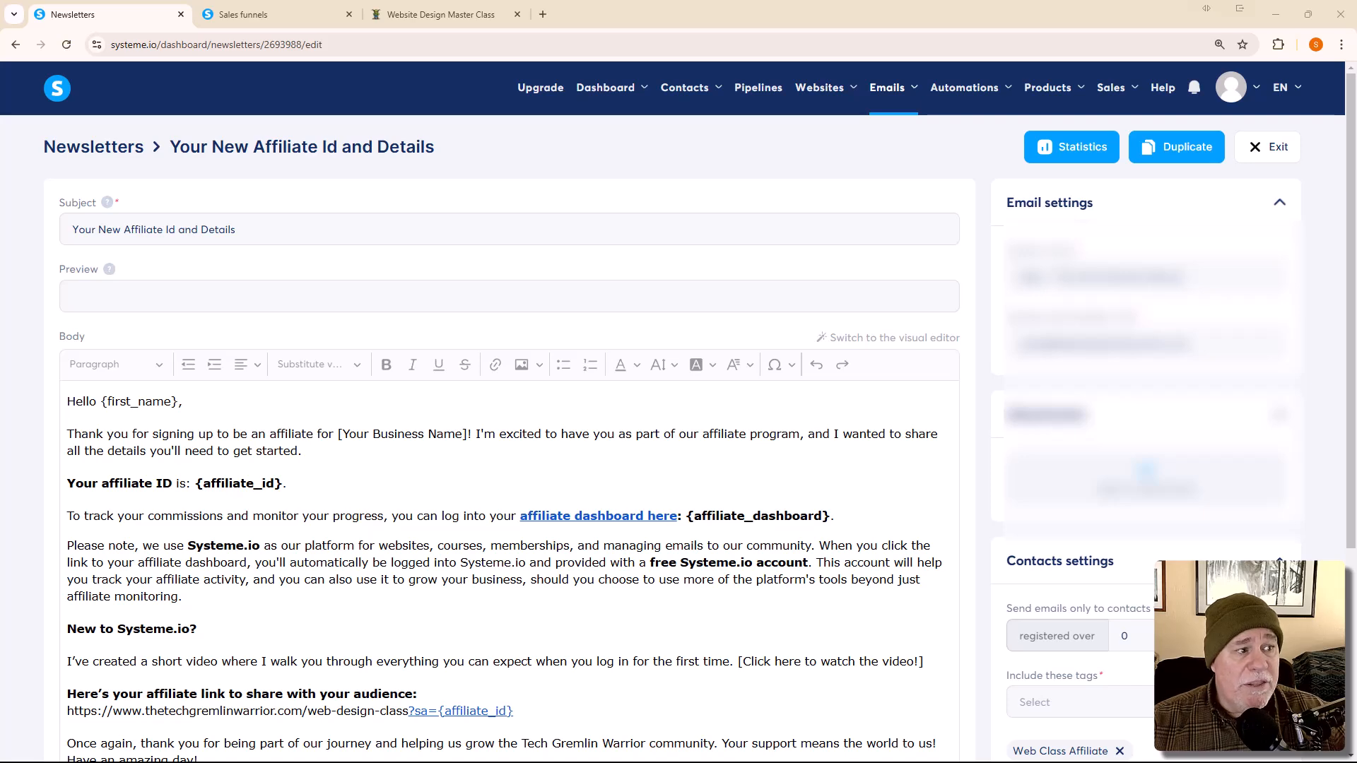
Step: Maximize the incognito class sign-up page and enter the test registrant's first name
{"action": "scroll", "coordinate": [629, 598], "scroll_direction": "down", "scroll_amount": 2}
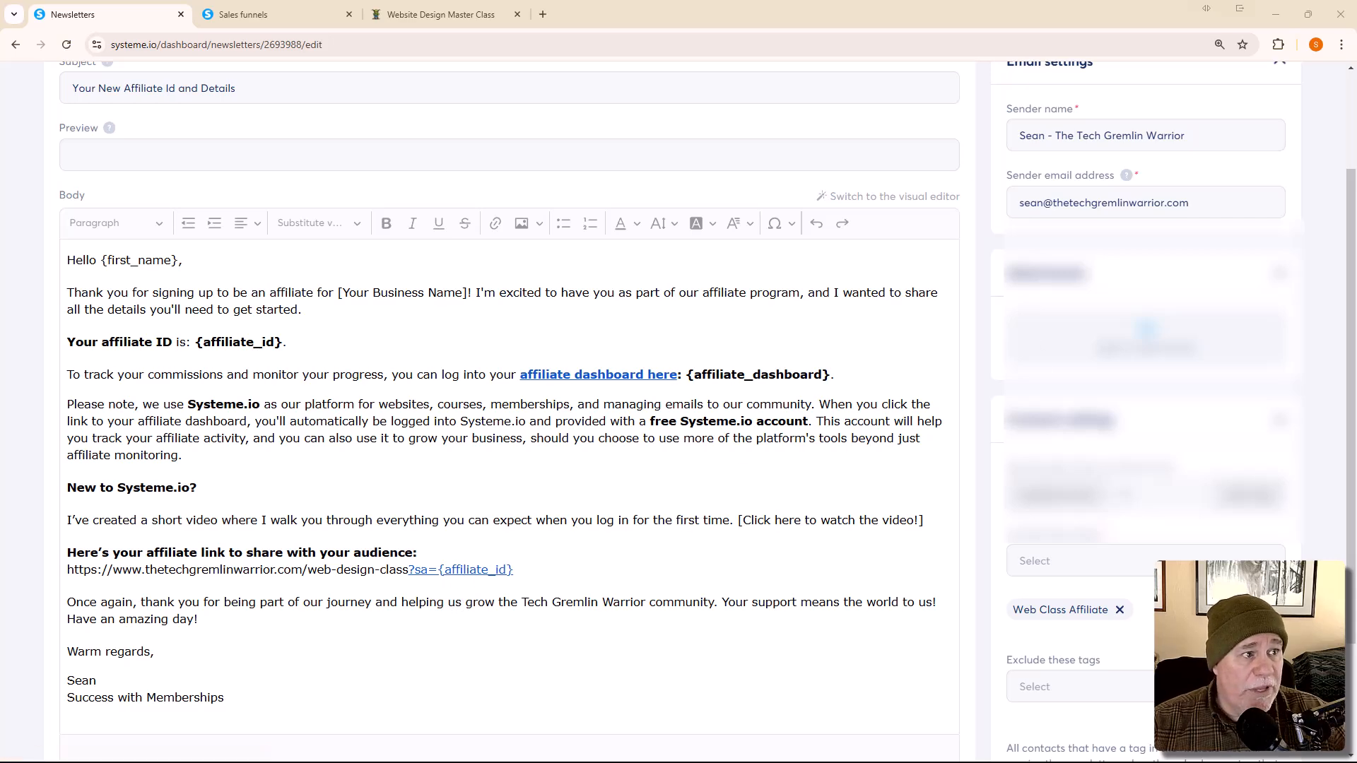
{"action": "left_click_drag", "start_coordinate": [1356, 453], "coordinate": [506, 6]}
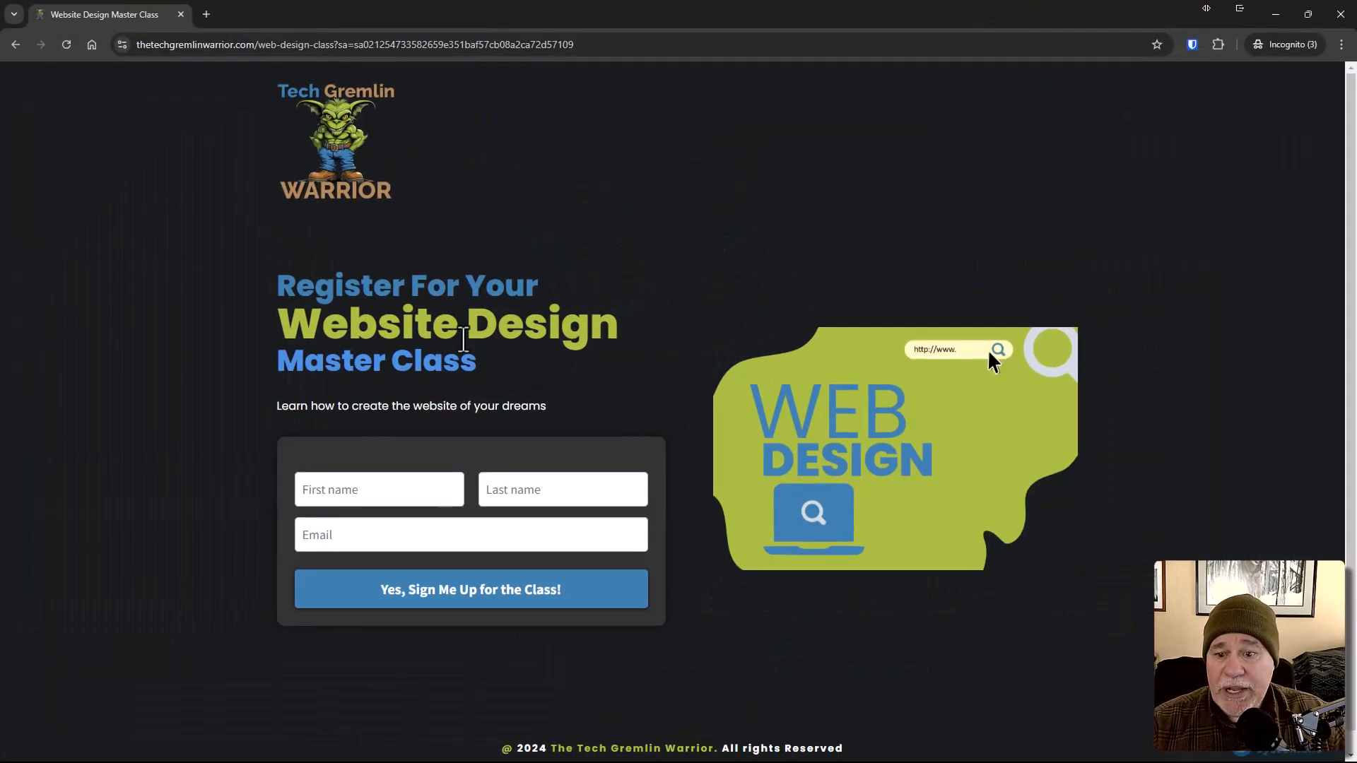
{"action": "left_click", "coordinate": [345, 500]}
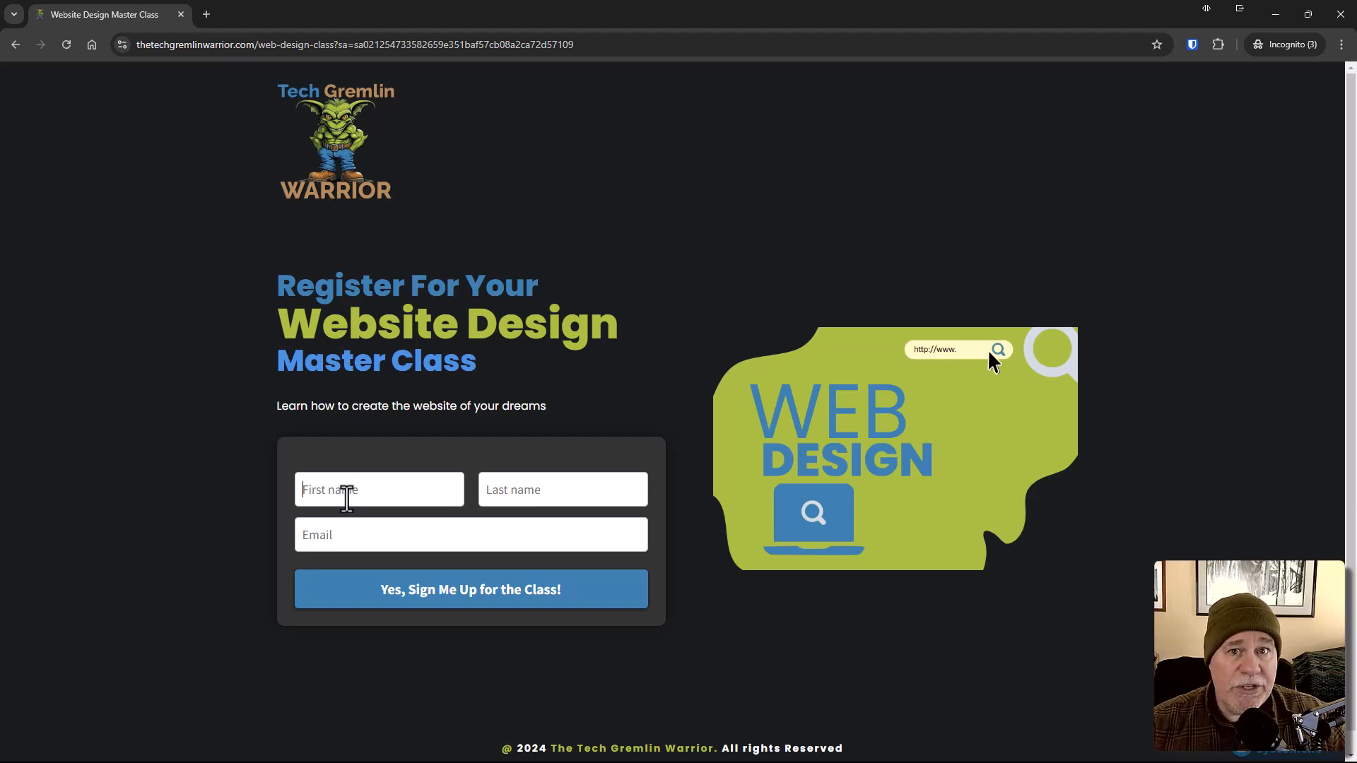
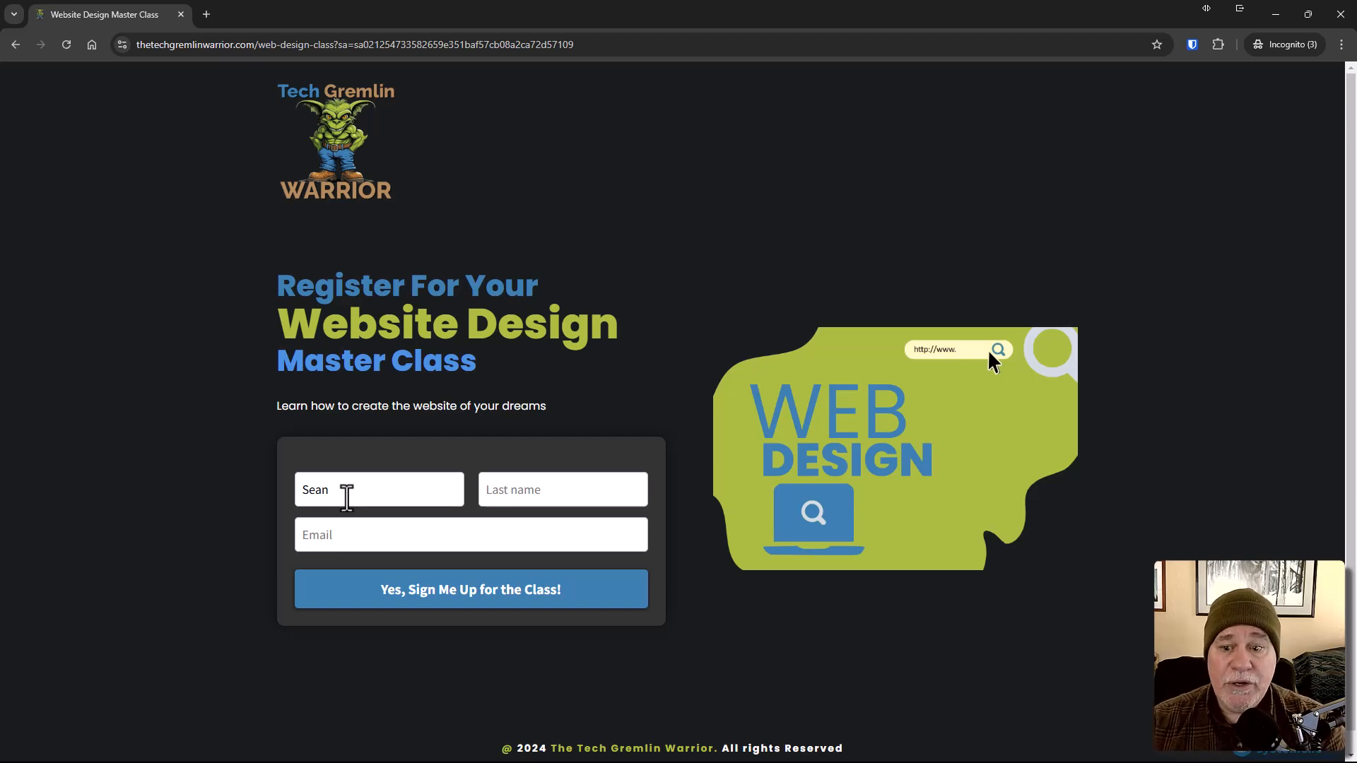
{"action": "key", "text": "Tab"}
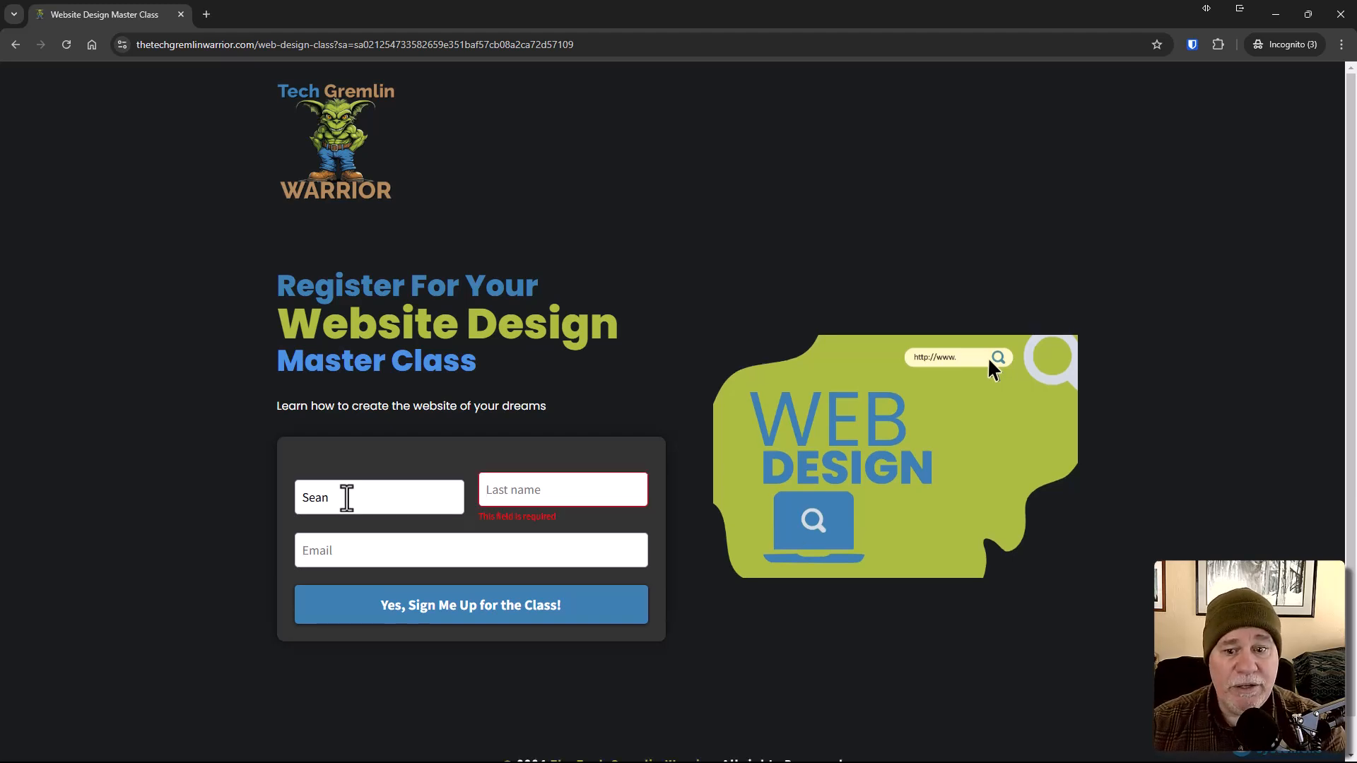
Step: Fill in the test registrant's last name and e-mail address
{"action": "type", "text": "se"}
{"action": "key", "text": "BackSpace"}
{"action": "key", "text": "BackSpace"}
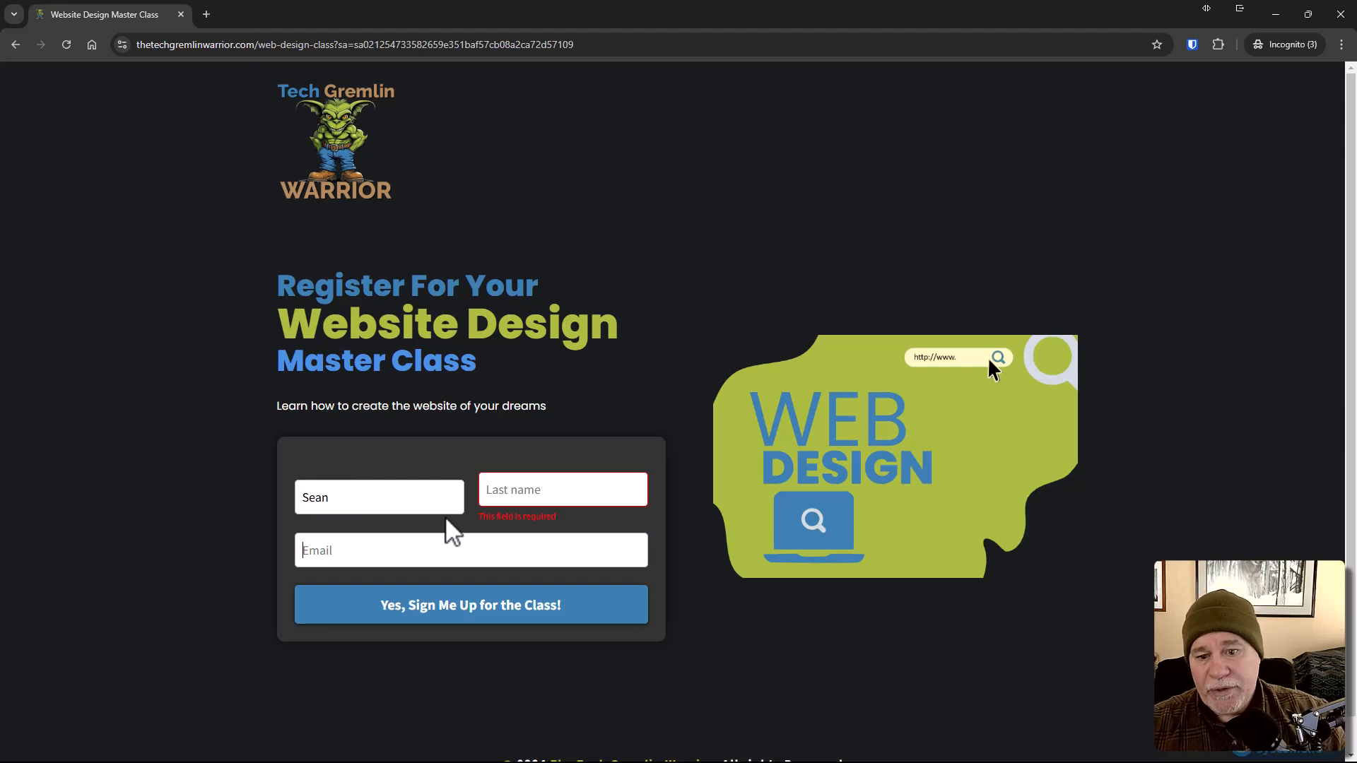
{"action": "left_click", "coordinate": [512, 487]}
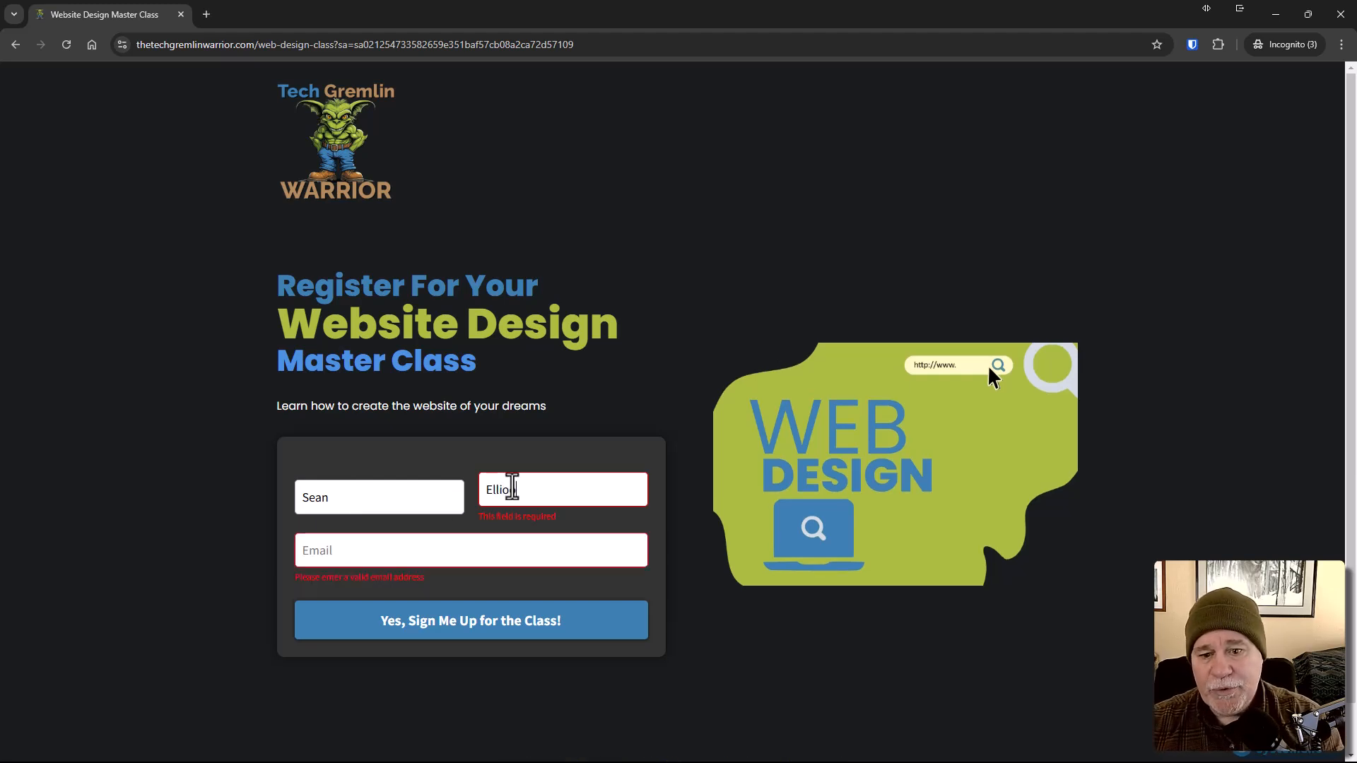
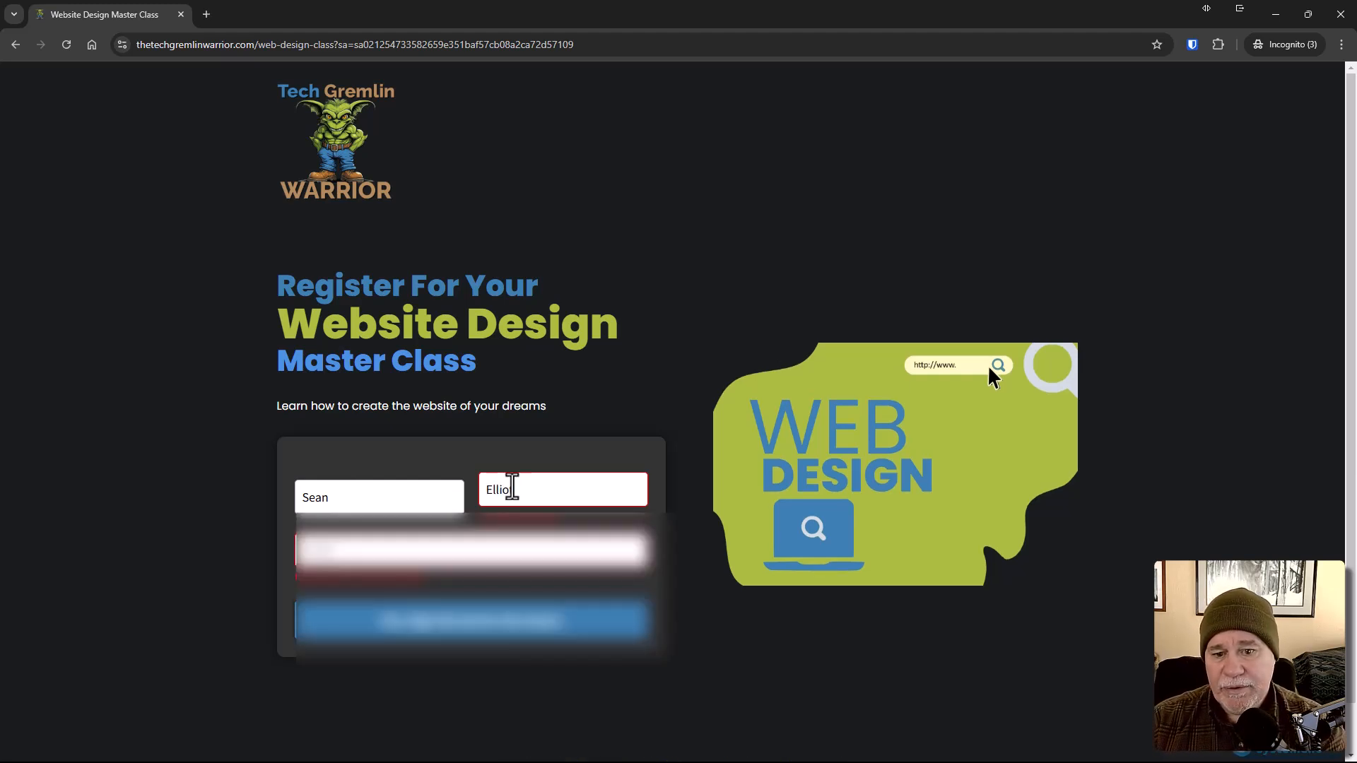
{"action": "key", "text": "Tab"}
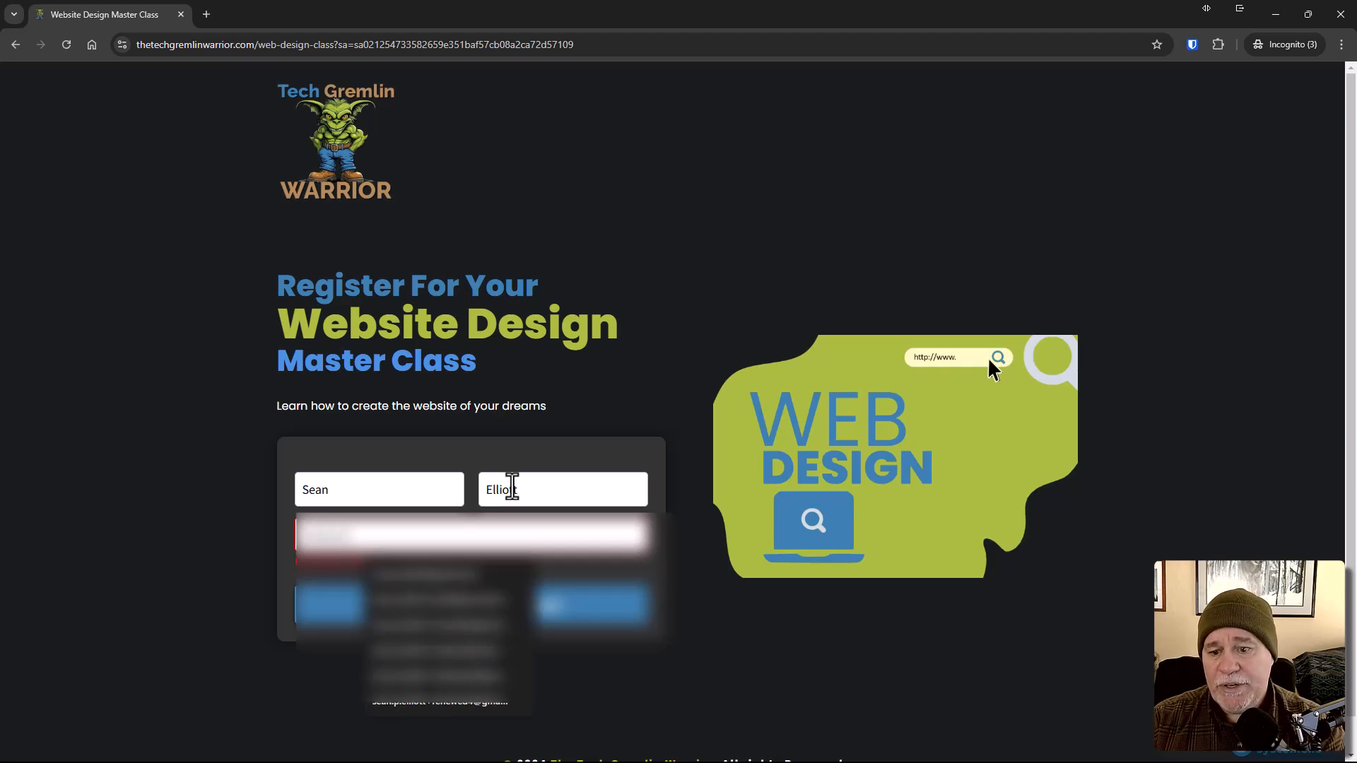
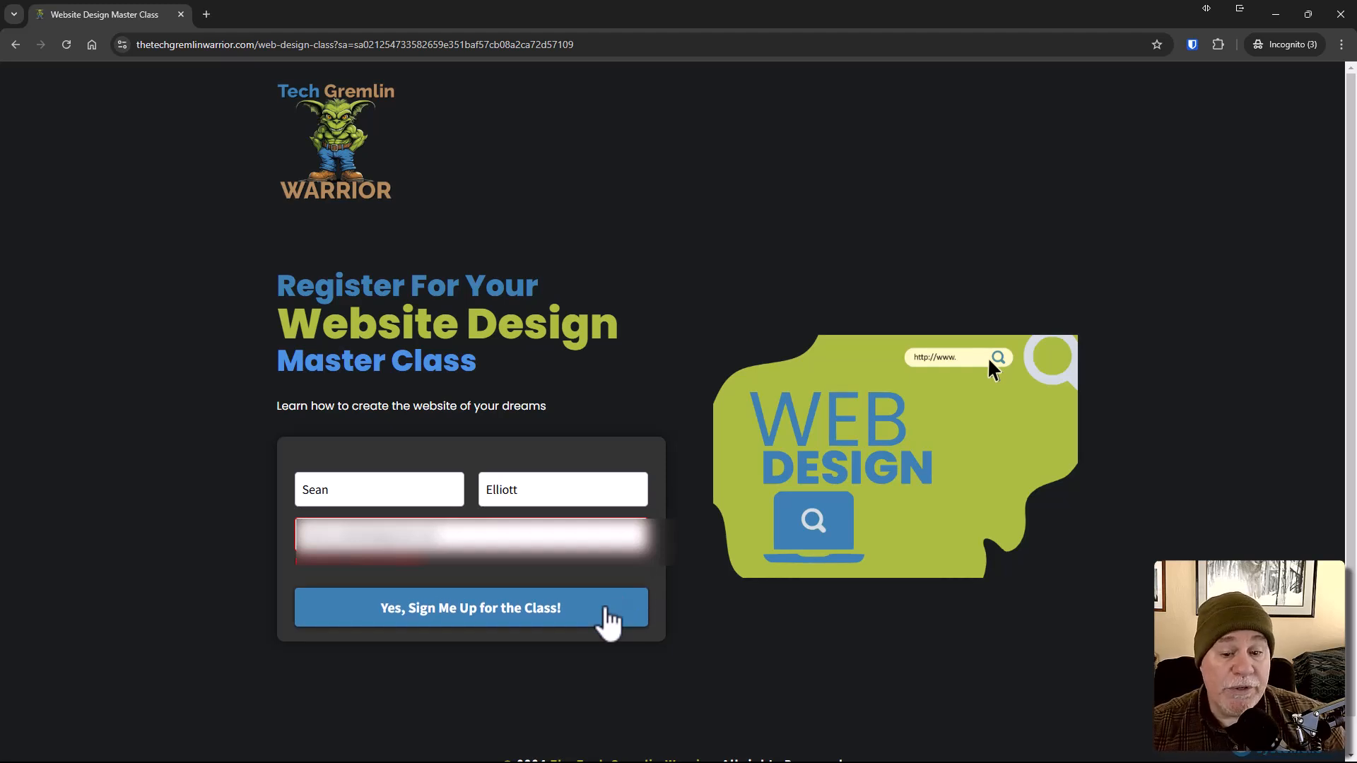
Step: Submit the registration with 'Yes, Sign Me Up for the Class!' and return to the newsletter editor
{"action": "left_click", "coordinate": [605, 619]}
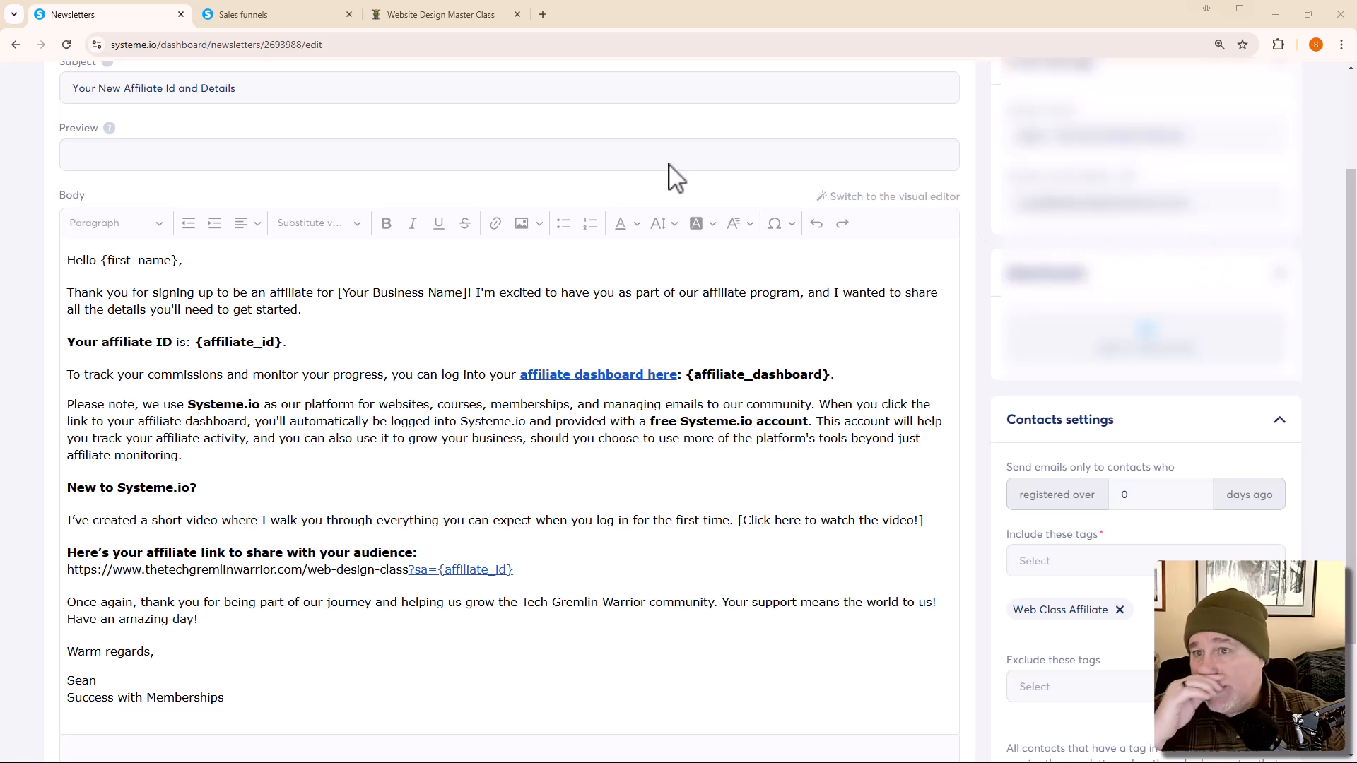
{"action": "scroll", "coordinate": [585, 160], "scroll_direction": "up", "scroll_amount": 2}
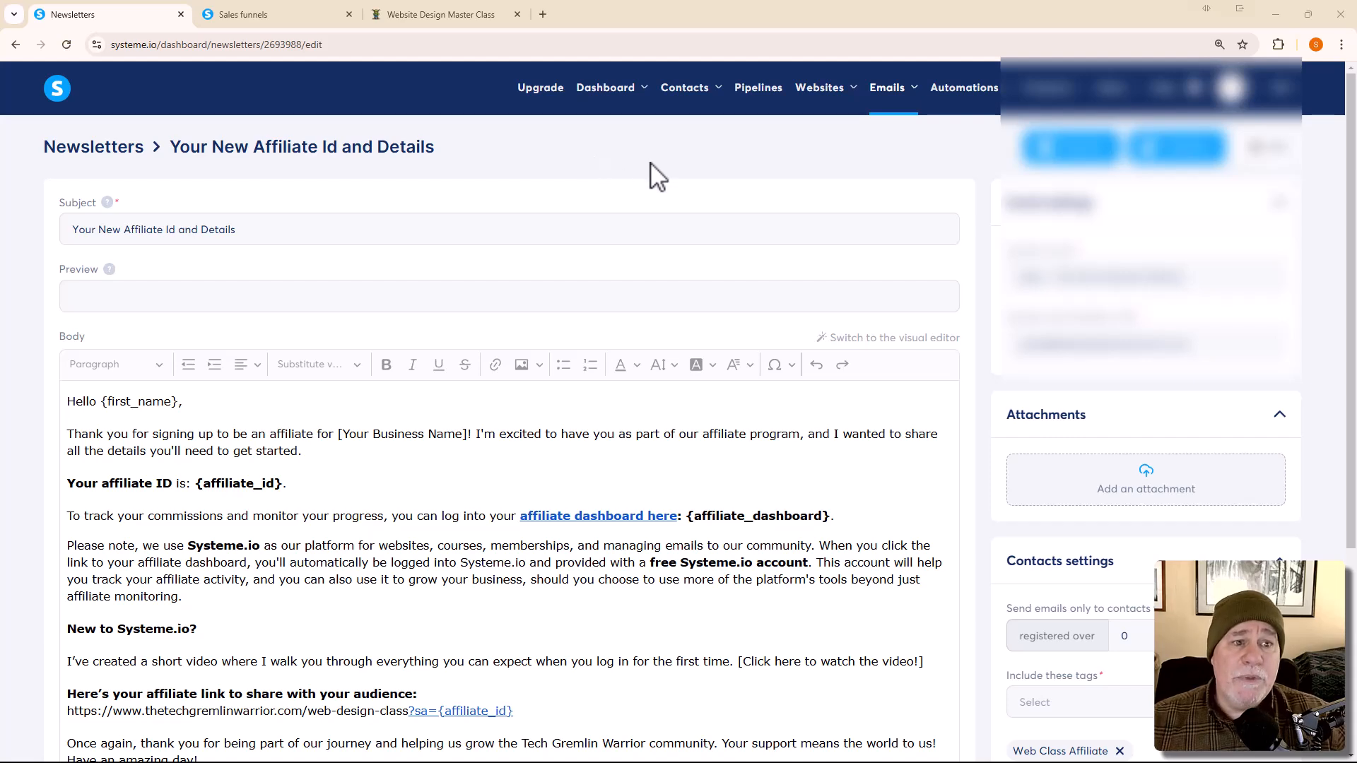
{"action": "mouse_move", "coordinate": [685, 91]}
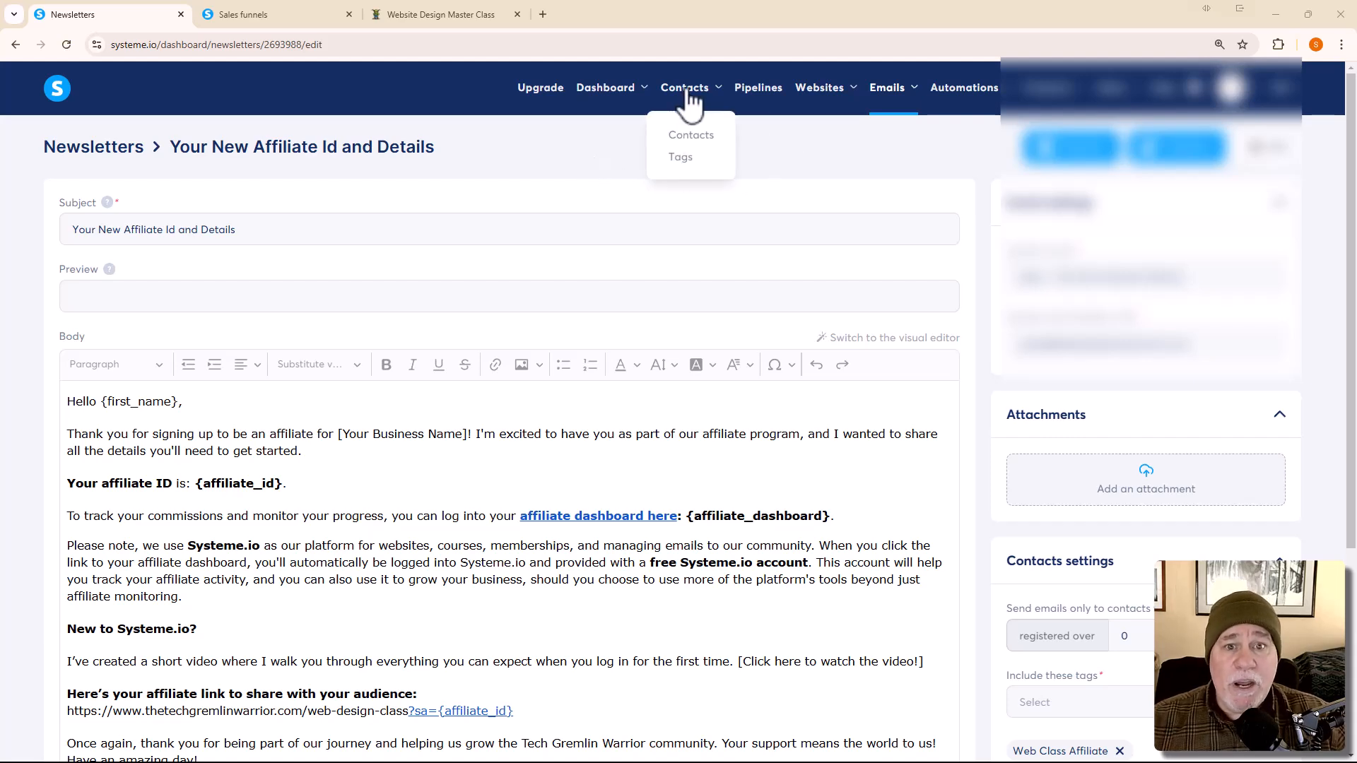
Step: Open and reload the Contacts list, then enable the 'Referred by affiliate' filter
{"action": "left_click", "coordinate": [692, 141]}
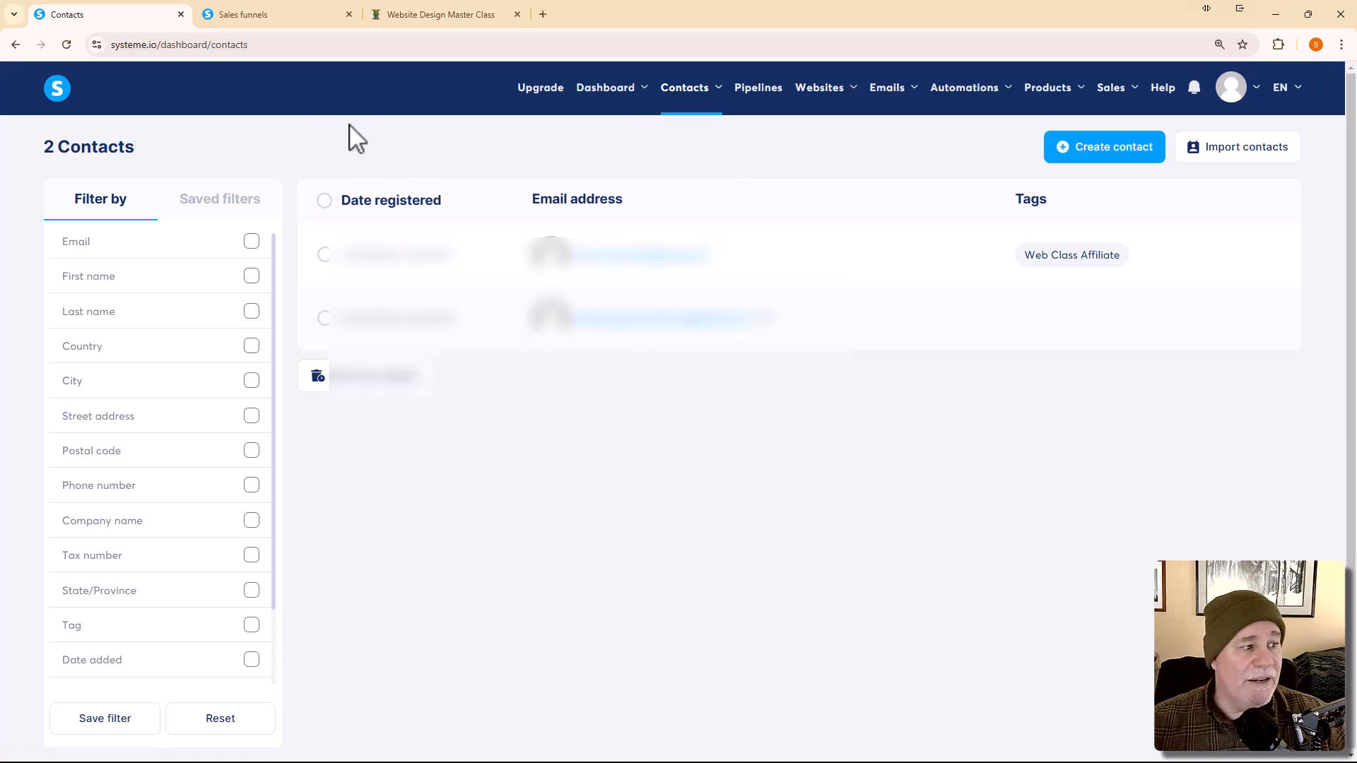
{"action": "left_click", "coordinate": [65, 50]}
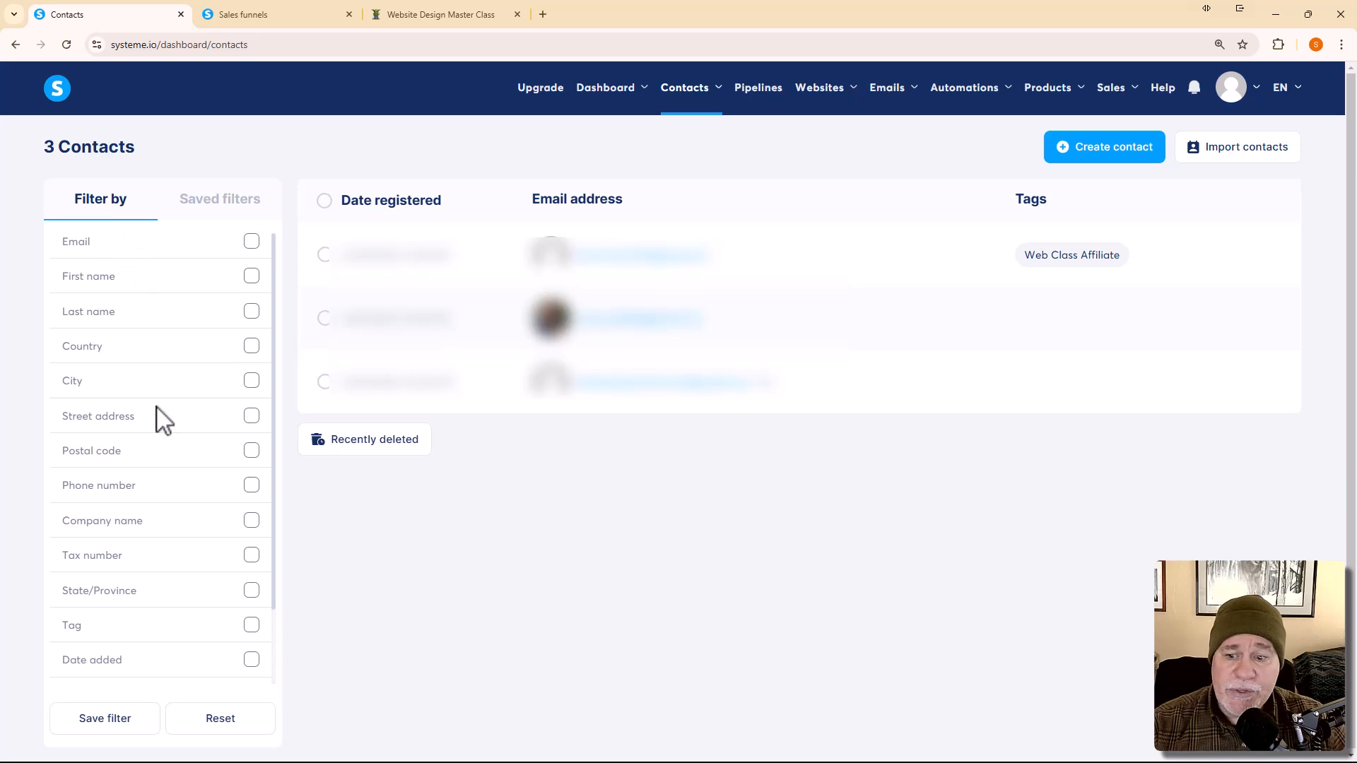
{"action": "scroll", "coordinate": [158, 418], "scroll_direction": "down", "scroll_amount": 1}
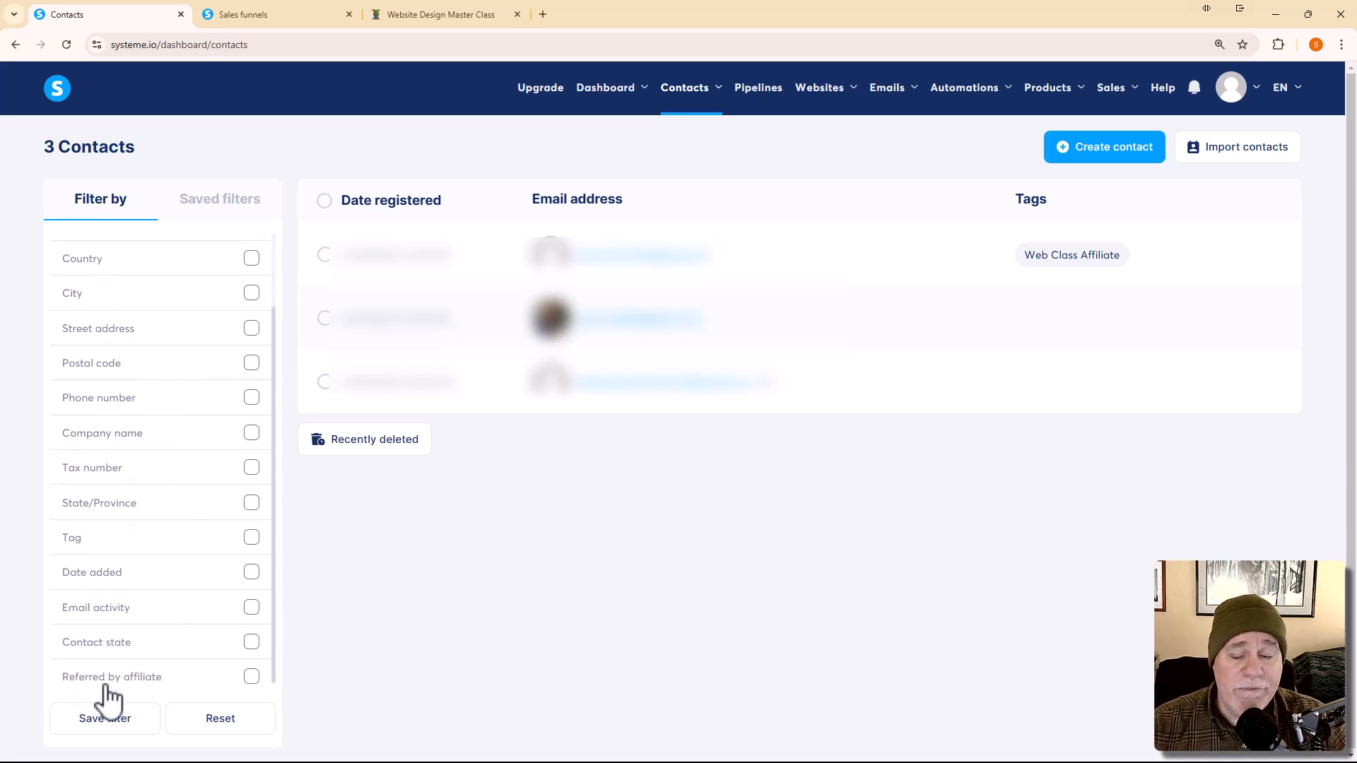
{"action": "left_click", "coordinate": [252, 678]}
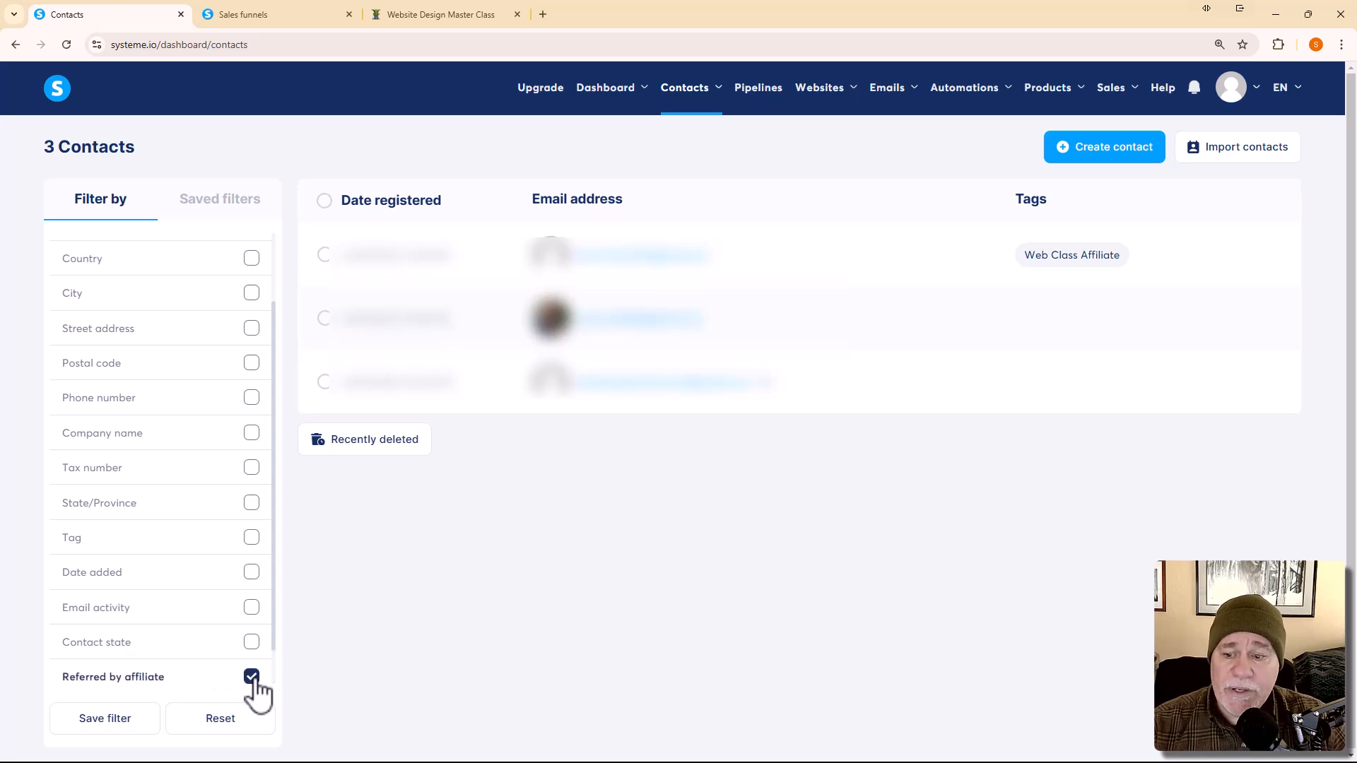
Step: Filter by the affiliate's e-mail address and open the newly referred contact's record
{"action": "scroll", "coordinate": [160, 684], "scroll_direction": "down", "scroll_amount": 1}
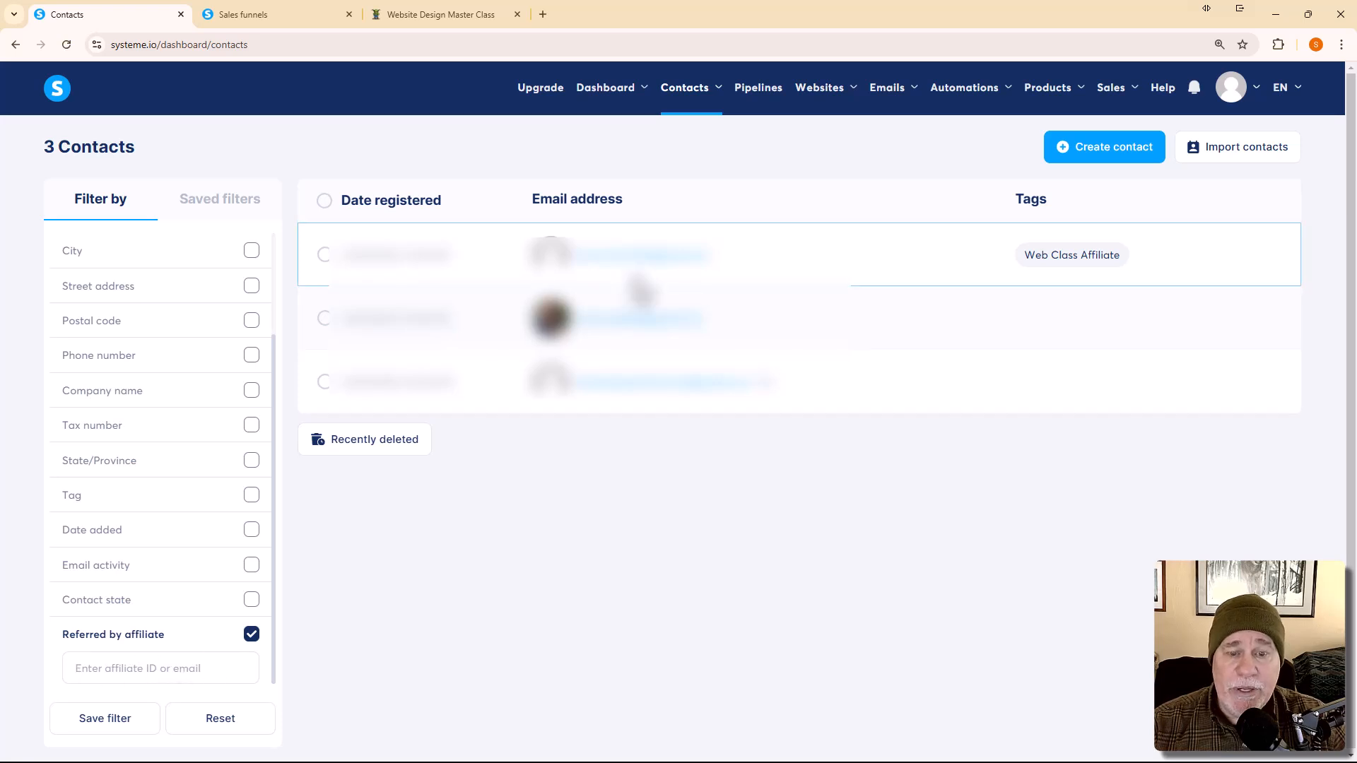
{"action": "left_click", "coordinate": [728, 254]}
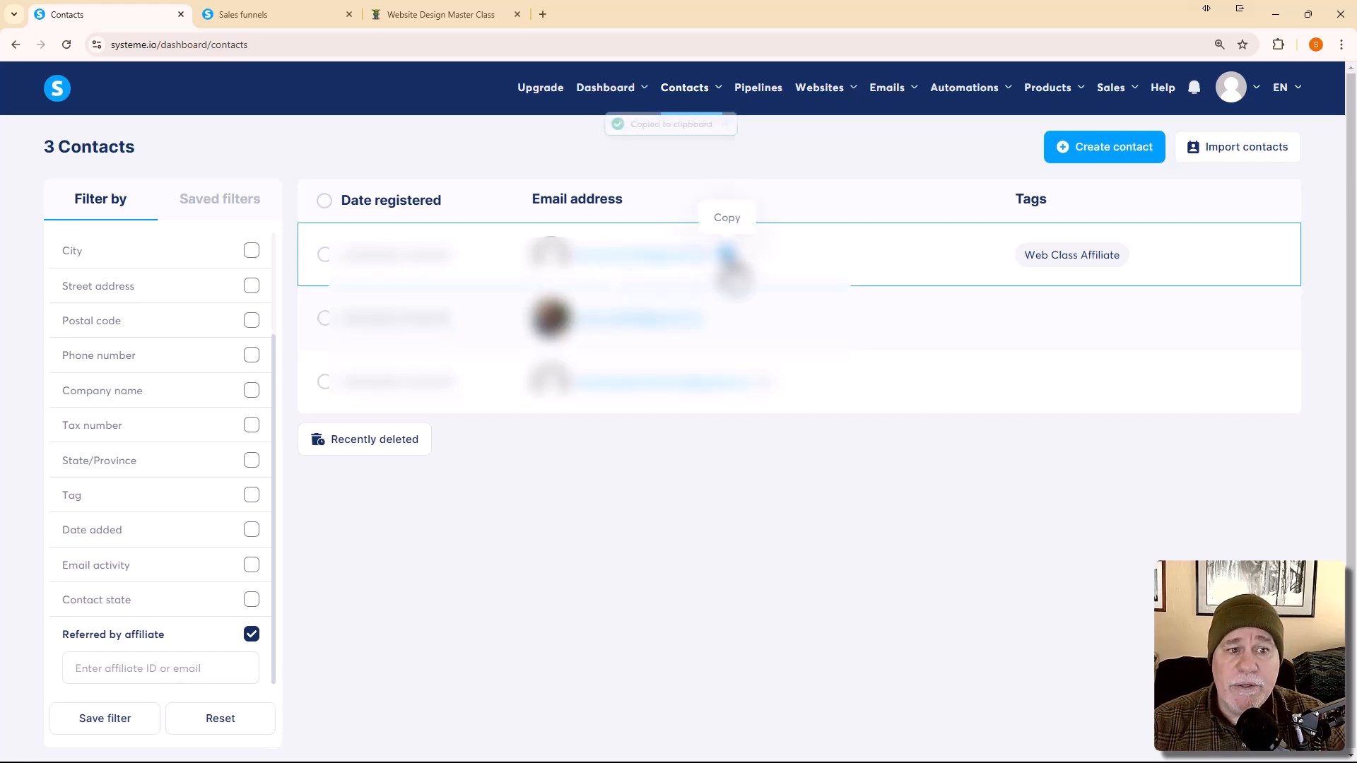
{"action": "mouse_move", "coordinate": [612, 262]}
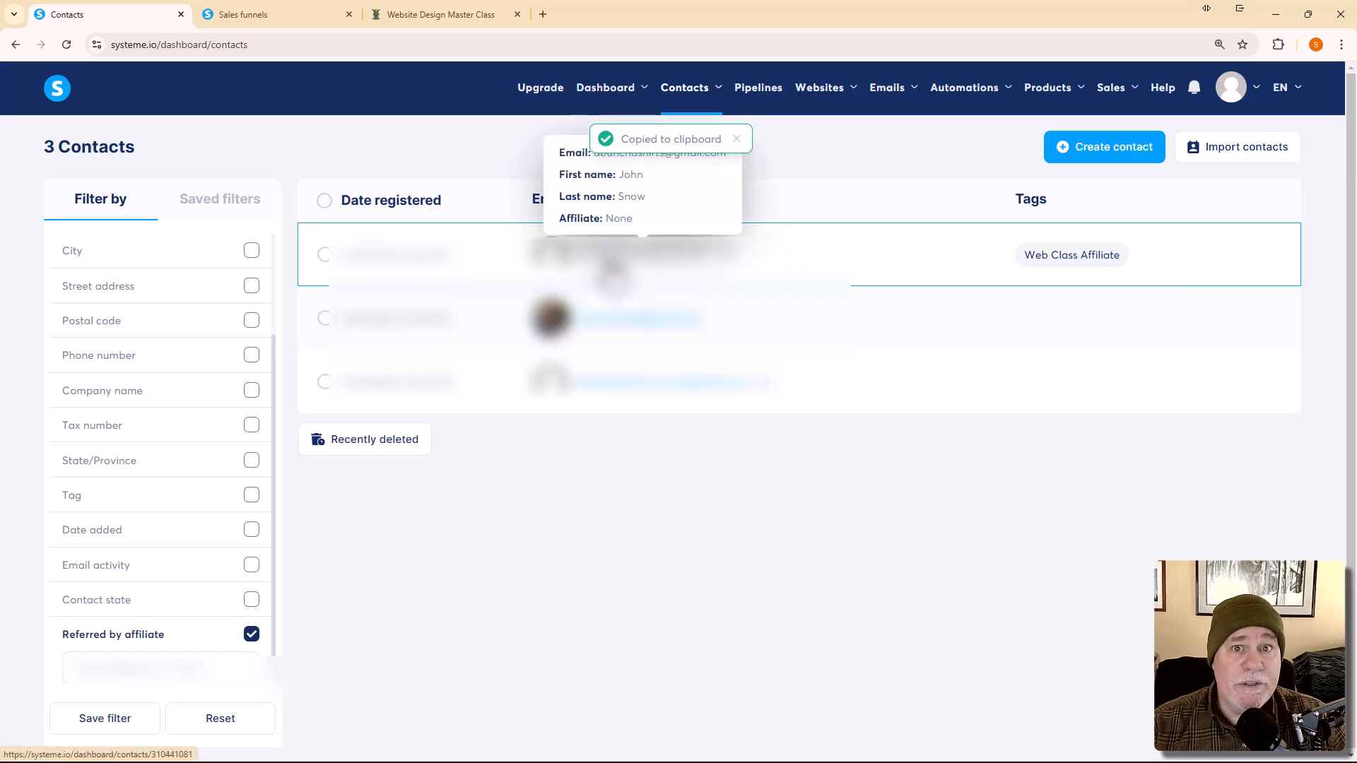
{"action": "left_click", "coordinate": [186, 667]}
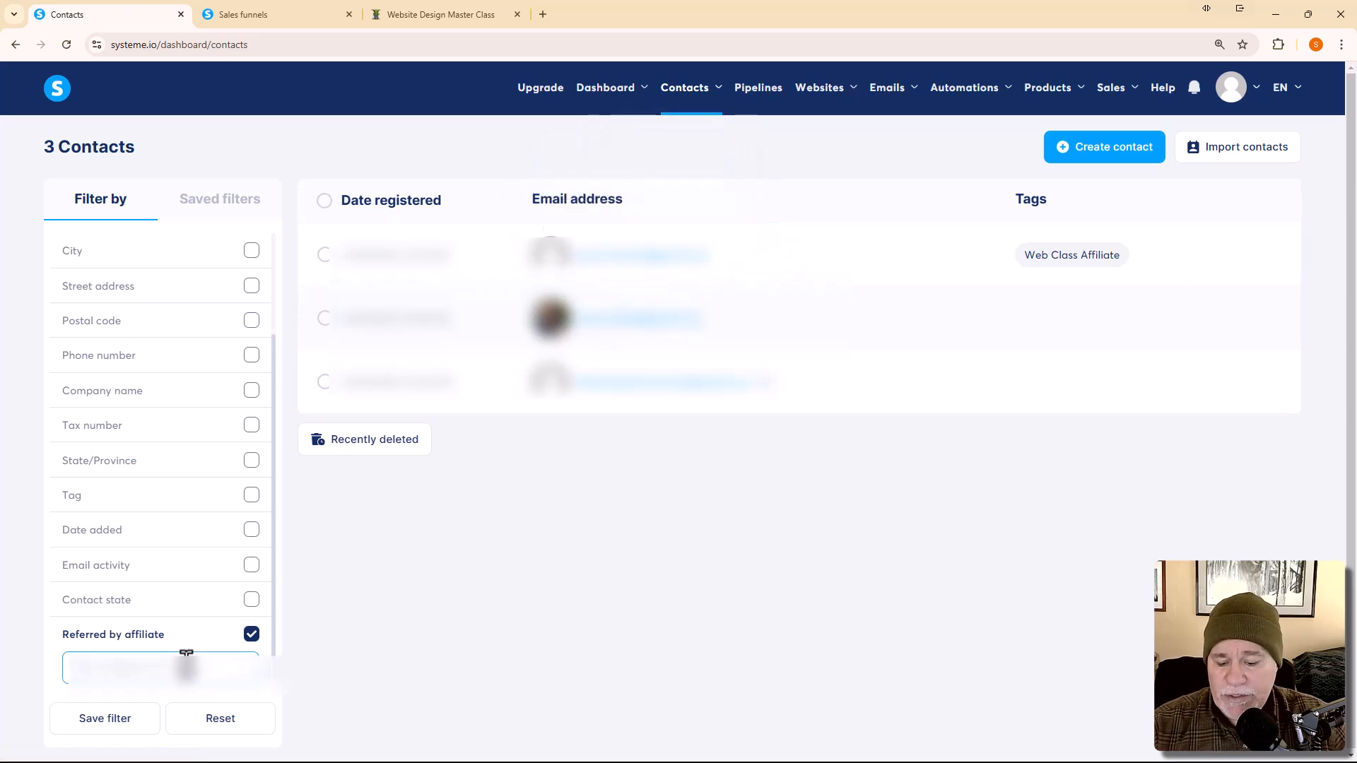
{"action": "key", "text": "ctrl+v"}
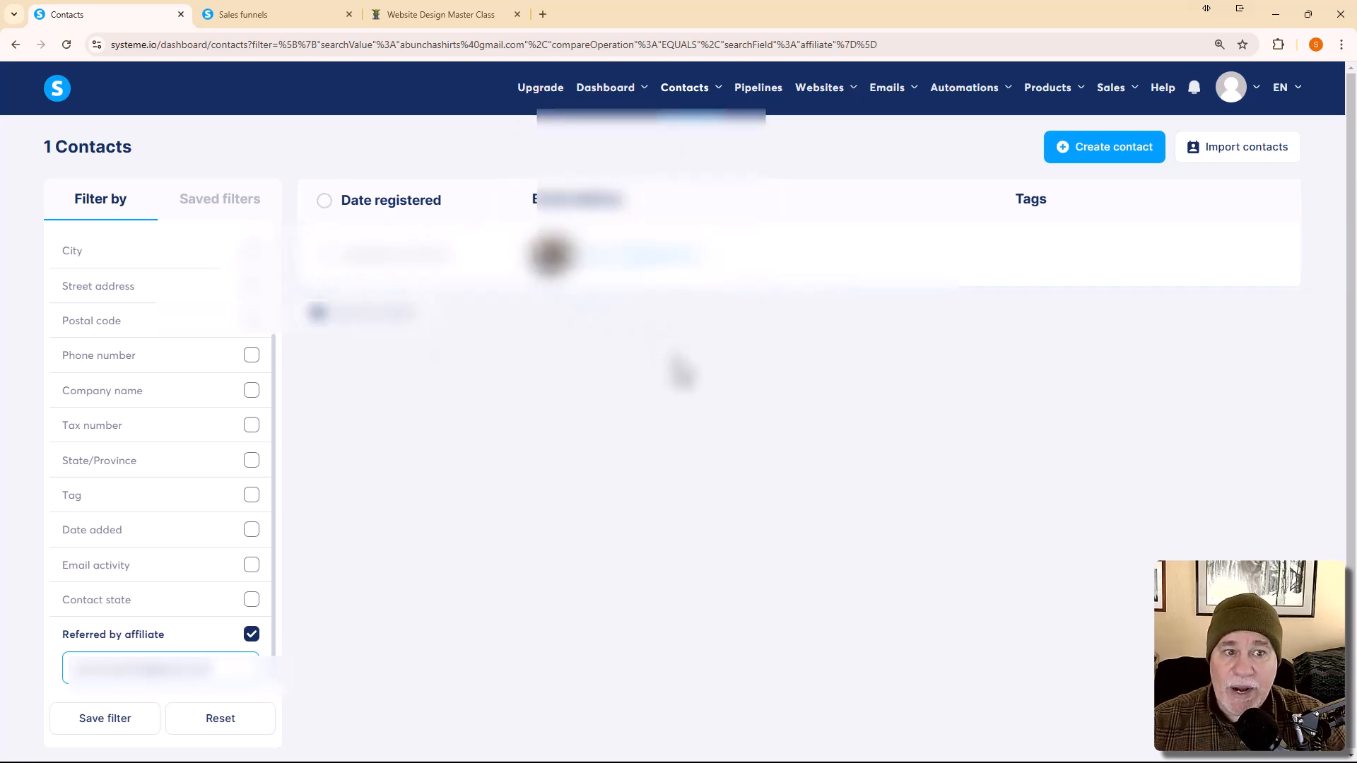
{"action": "left_click", "coordinate": [671, 265]}
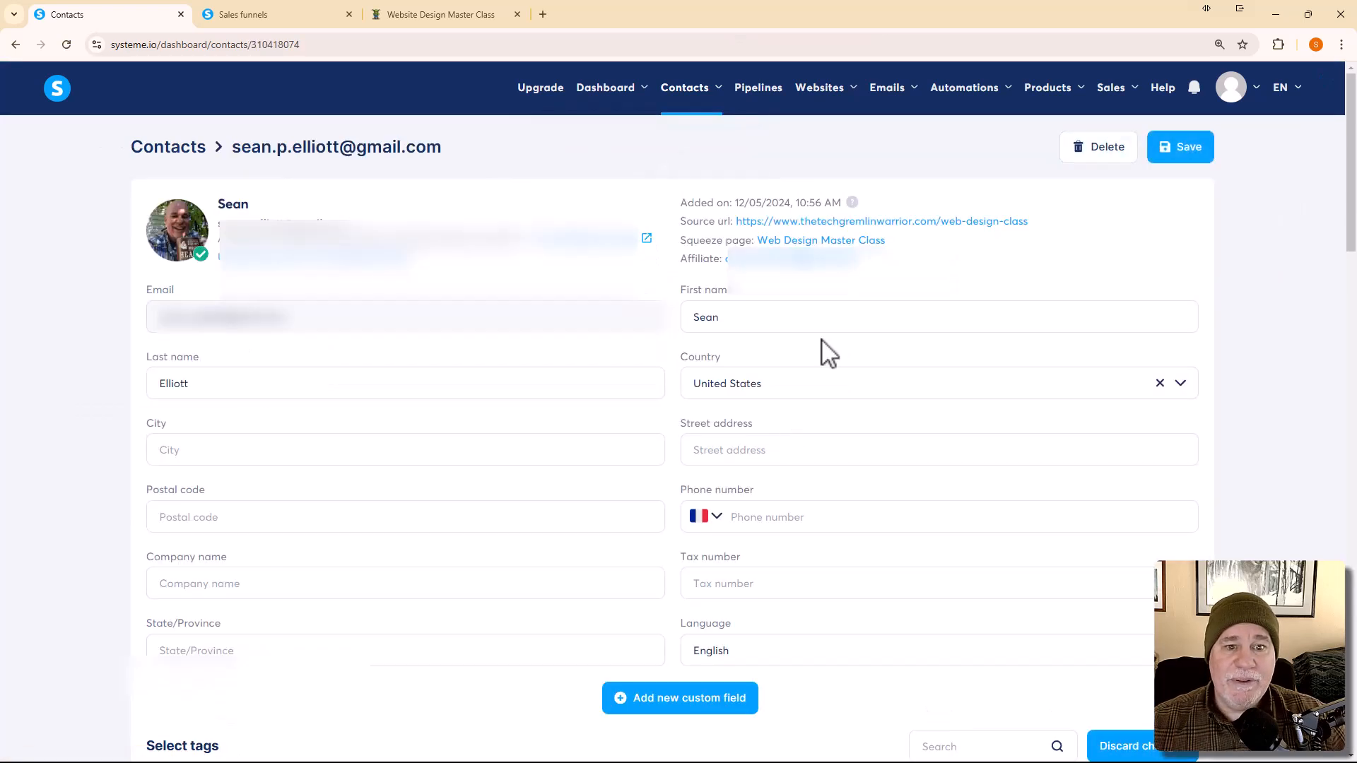